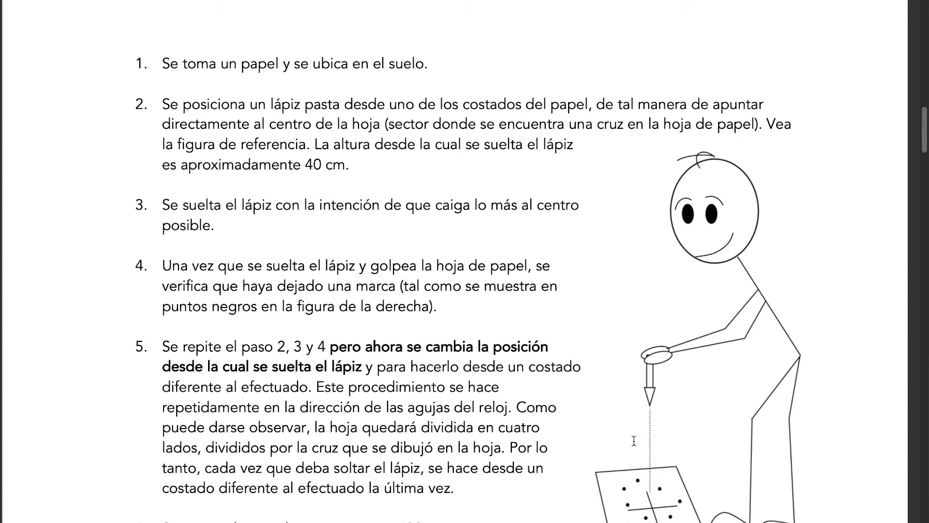
Step: Read the experiment guide from step 2 through the example figures to the block count tables under step 10
scroll(634, 440, "down", 5)
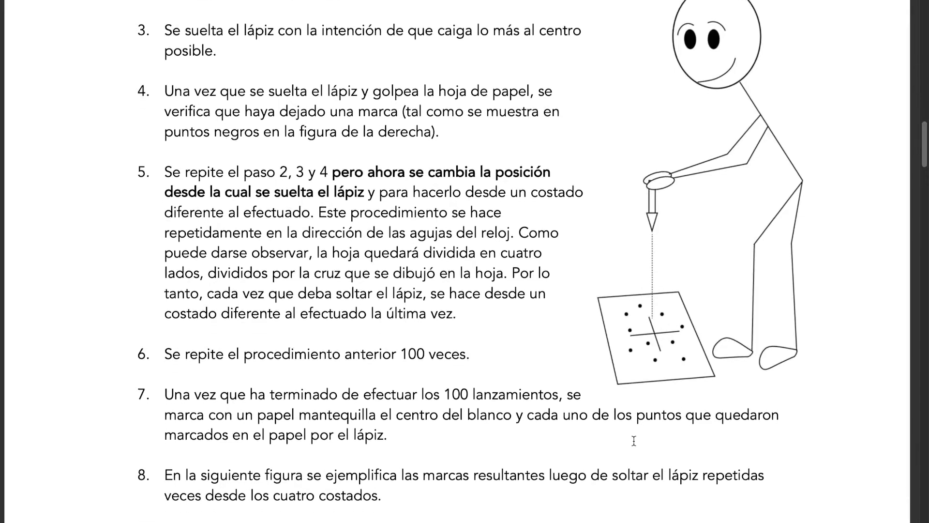
scroll(634, 440, "down", 5)
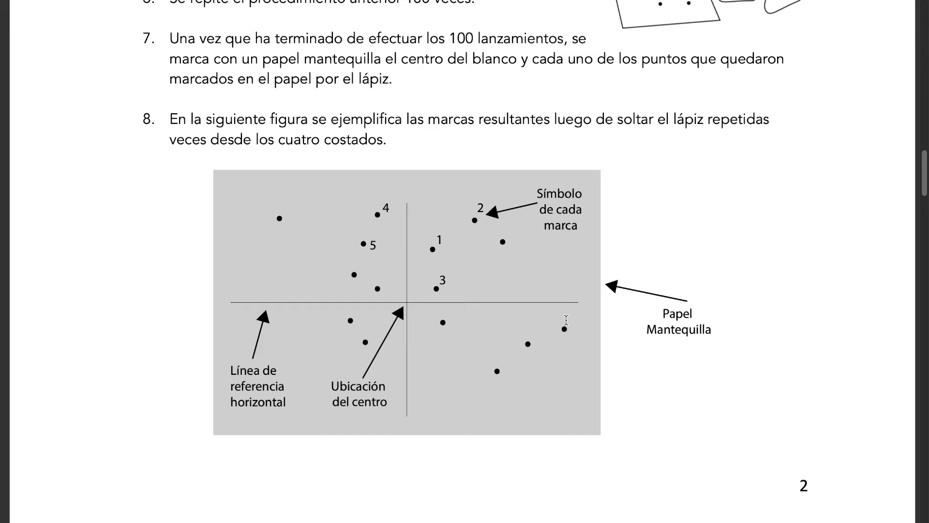
scroll(415, 339, "down", 1)
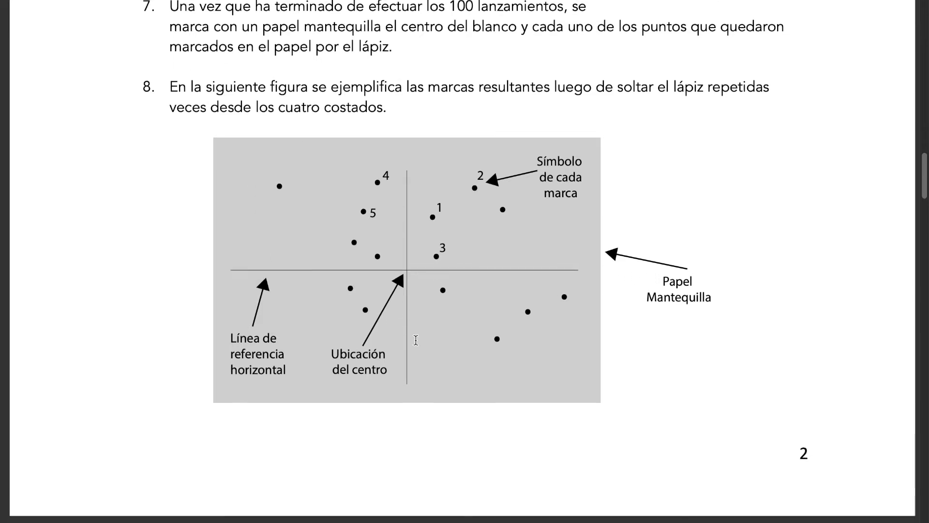
scroll(415, 340, "down", 15)
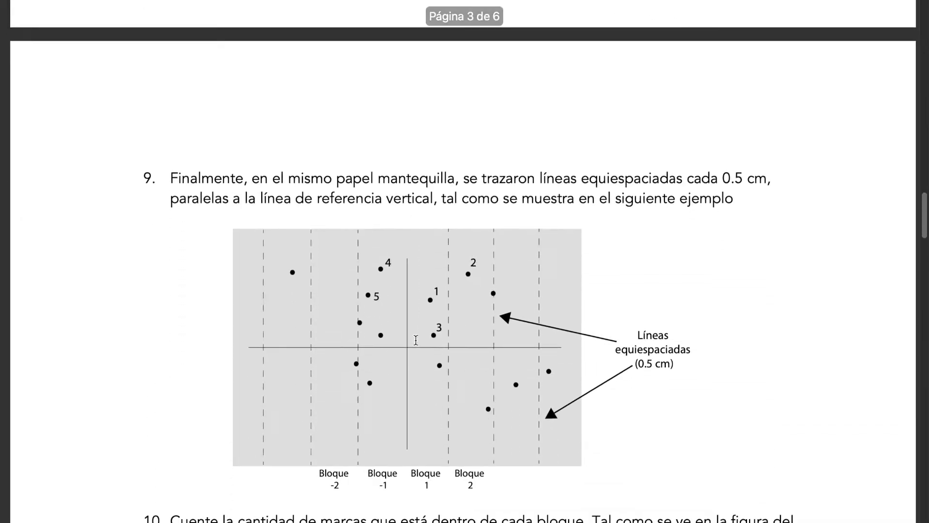
key("ctrl+Right")
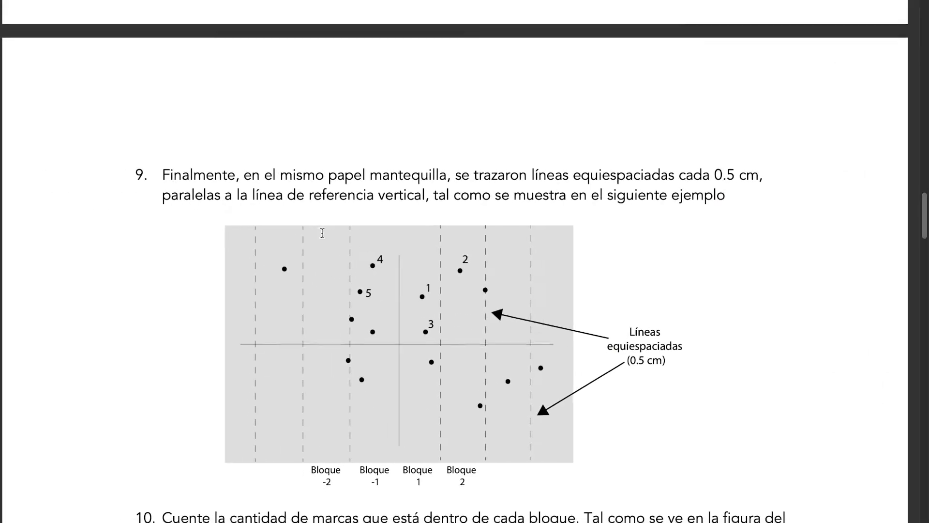
scroll(322, 232, "down", 5)
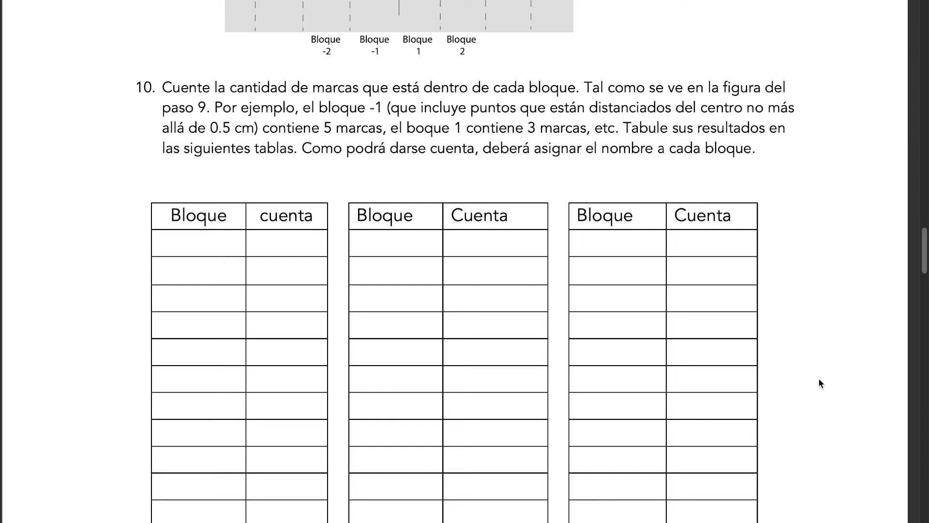
Step: Switch to the blank Excel workbook and enter the headers Bloque in A1 and Cuenta in B1
key("ctrl+Right")
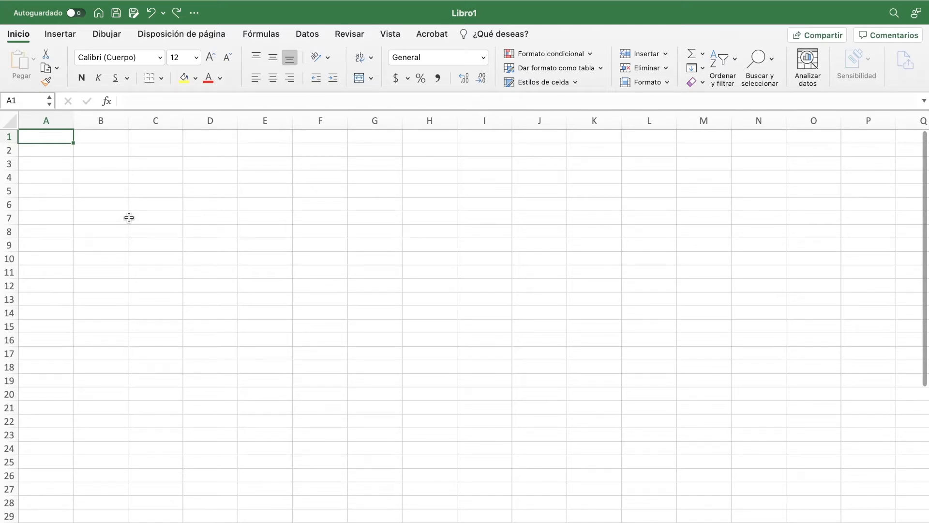
type("Bloque")
key("Return")
key("Up")
key("Right")
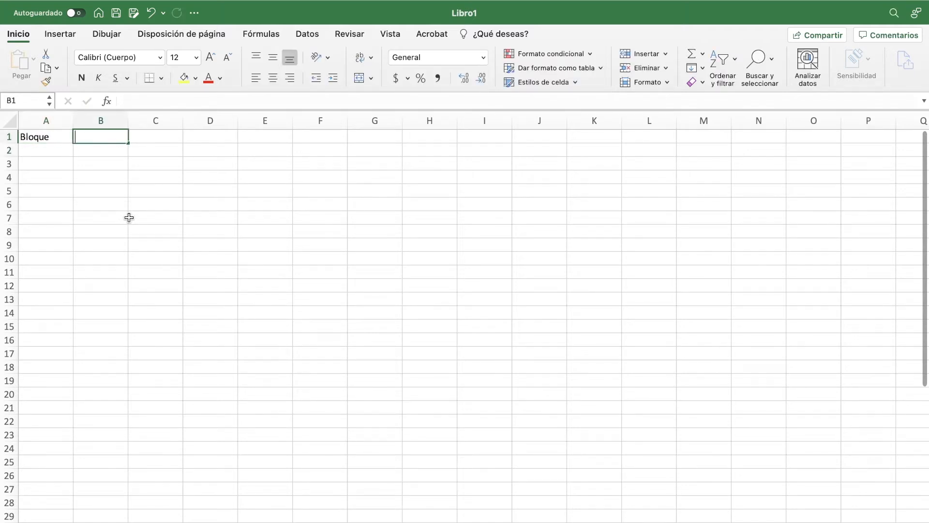
type("Cuenta")
key("Return")
key("Up")
Step: Enter the block numbers -23, -22, -21 and -20 in cells A2 to A5 under Bloque
key("Left")
key("Down")
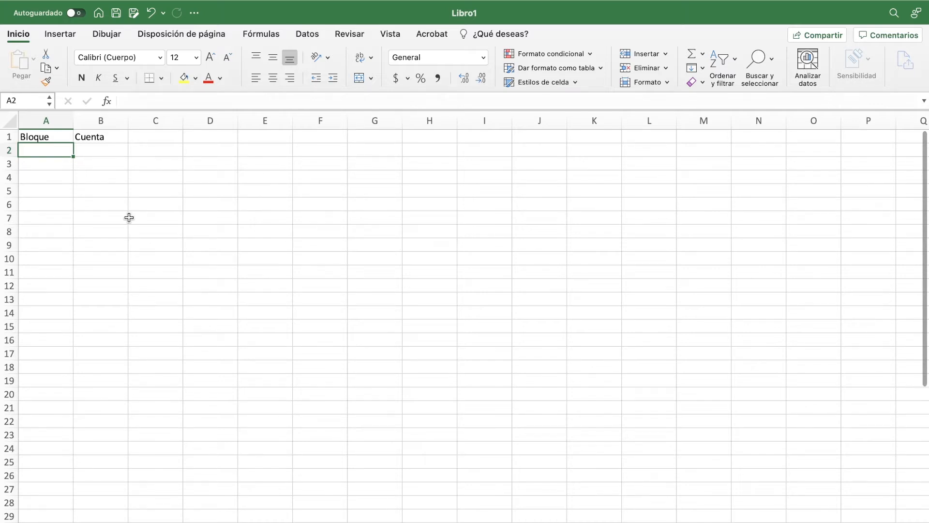
type("-23")
key("Return")
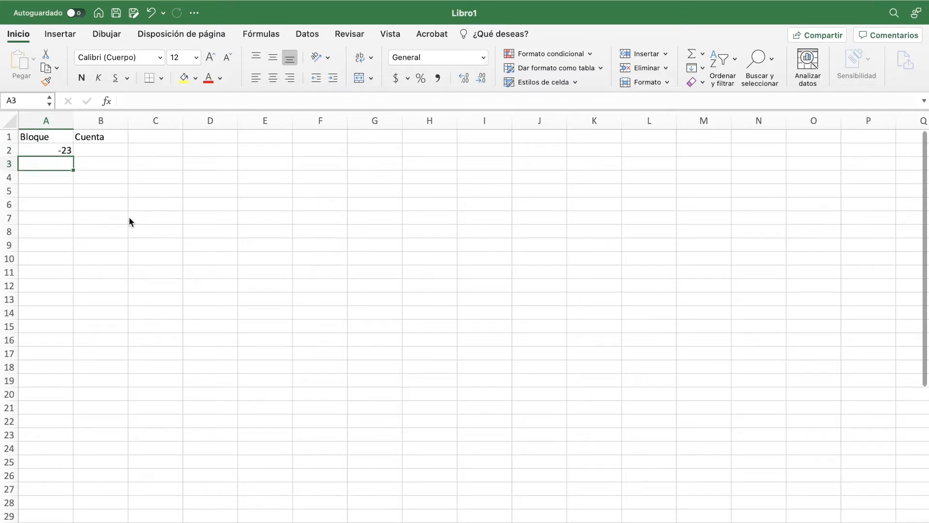
type("-22")
key("Return")
type("-21")
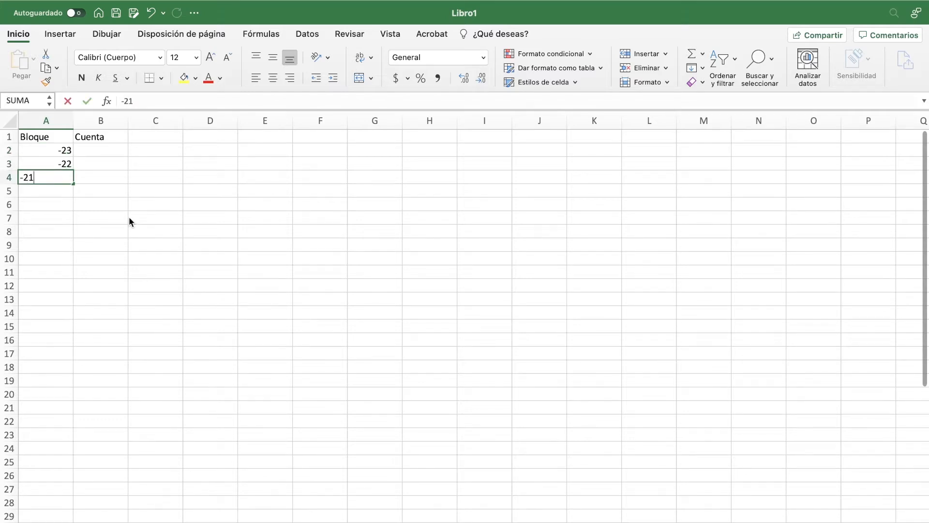
key("Return")
type("-20")
key("Return")
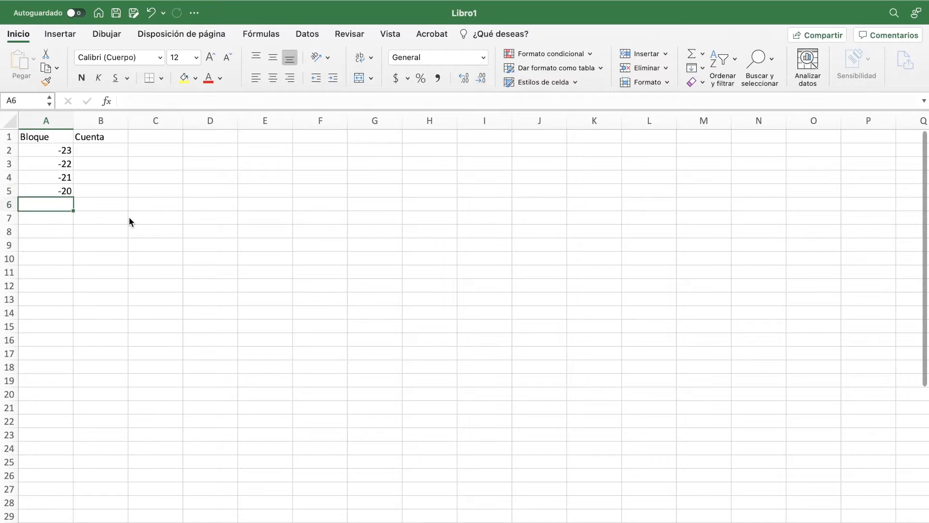
Step: Clear the block numbers in A4:A5, keeping only the first two values of the series
key("Up")
key("Up")
key("Up")
key("Up")
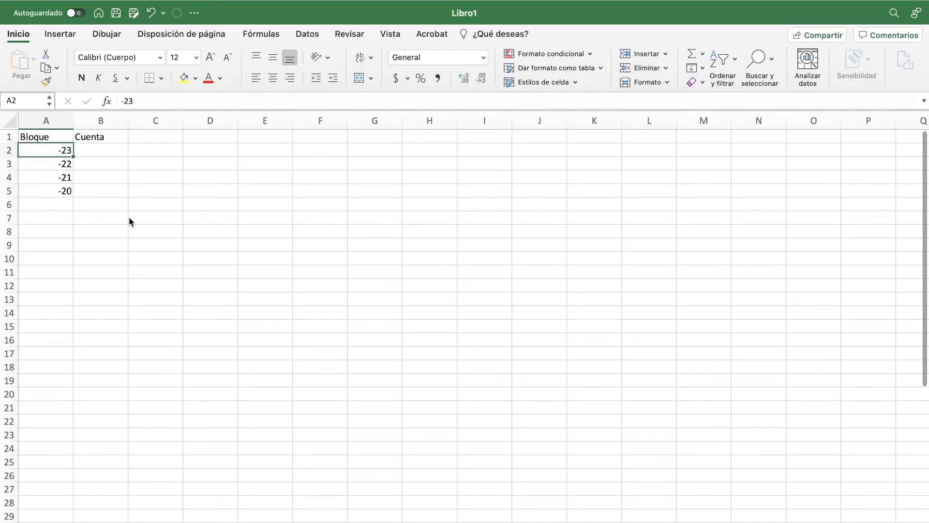
key("shift+Down")
key("shift+Down")
key("shift+Down")
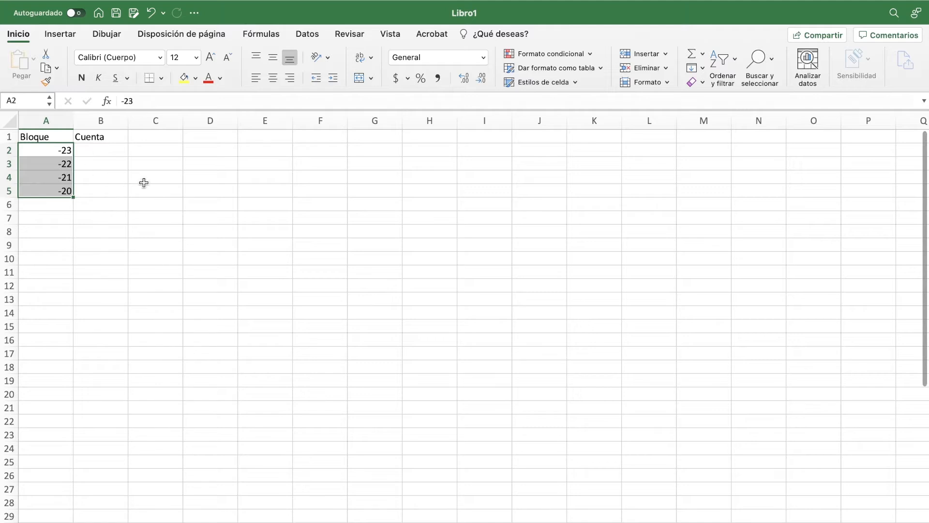
key("Down")
key("Down")
key("shift+Down")
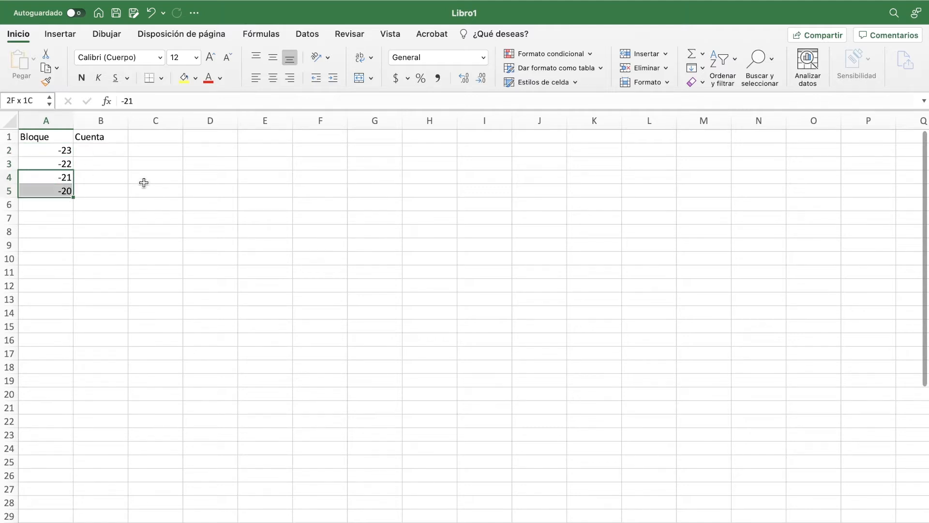
key("Delete")
Step: Fill the block series from A2:A3 down to -1 in A24
left_click(55, 152)
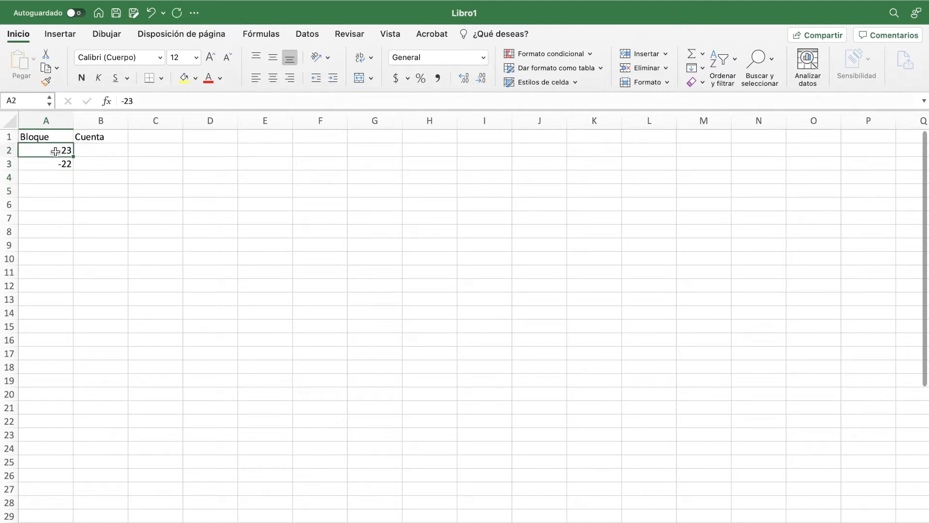
key("Down")
key("Up")
key("shift+Down")
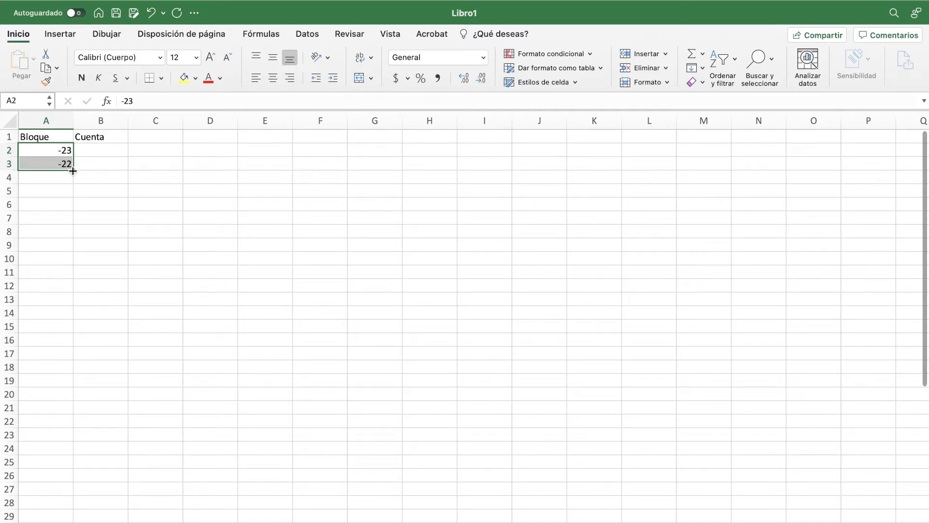
left_click_drag(73, 171, 72, 458)
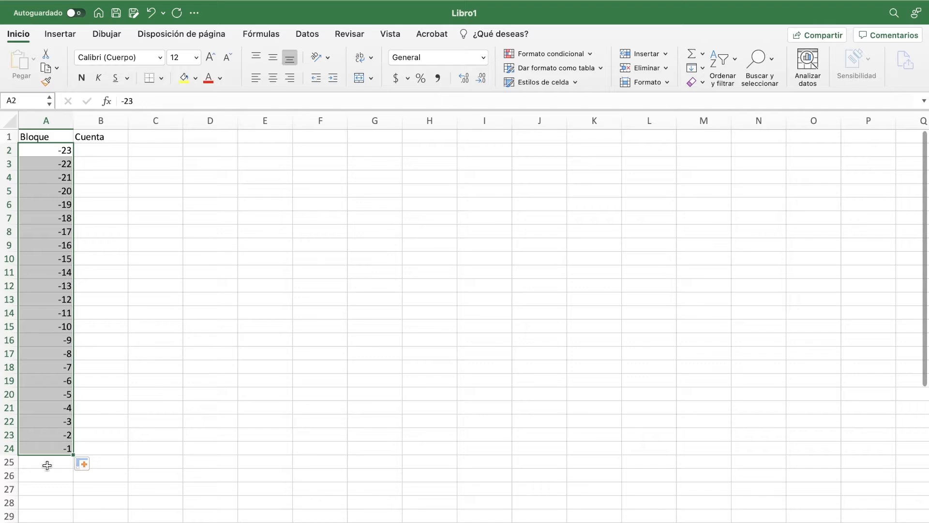
Step: Enter the positive block numbers 1, 2 and 3 in A25:A27, directly below block -1
scroll(47, 465, "down", 1)
left_click(56, 452)
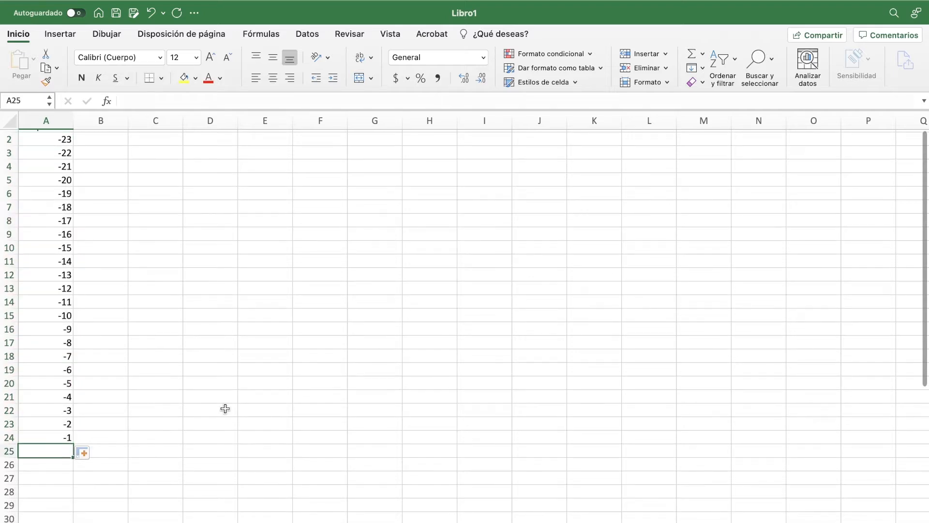
type("1")
key("Return")
type("2")
key("Return")
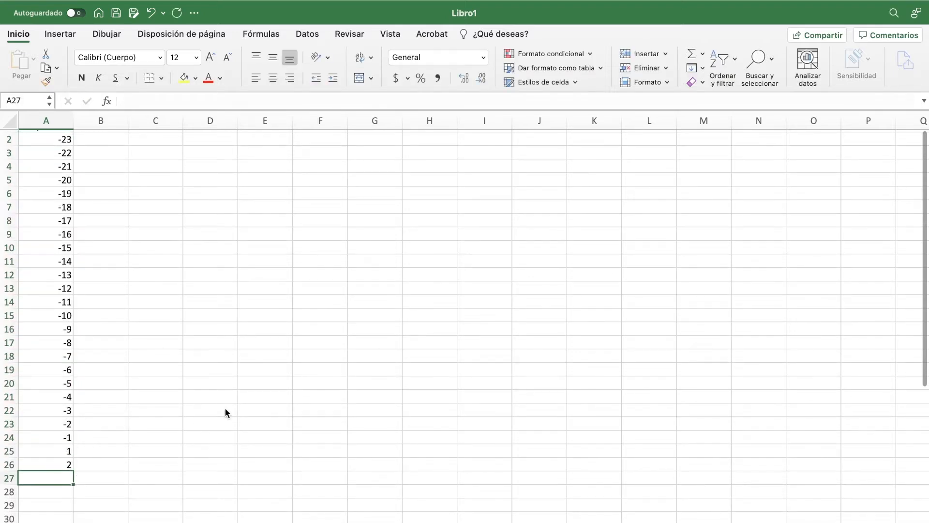
type("3")
key("Return")
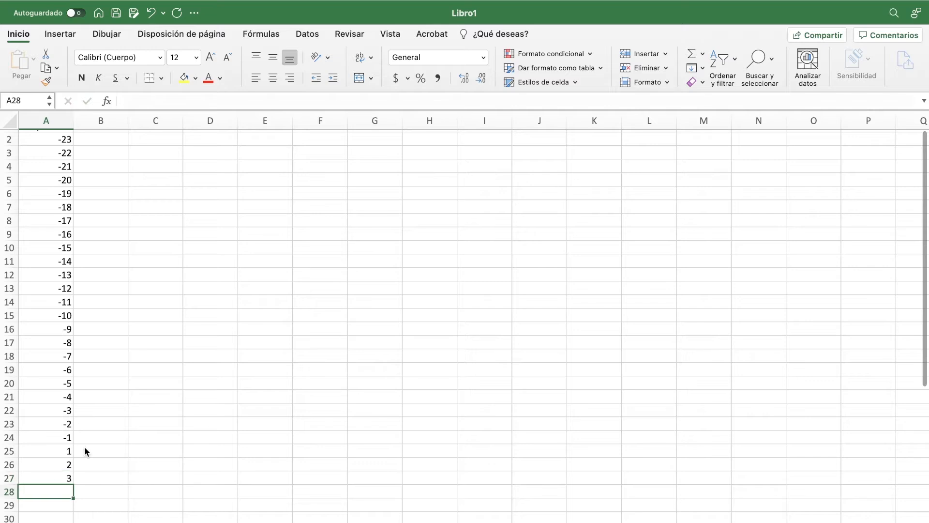
Step: Extend the positive block series from A25:A27 down column A, through block 22 in row 46
left_click_drag(58, 451, 68, 516)
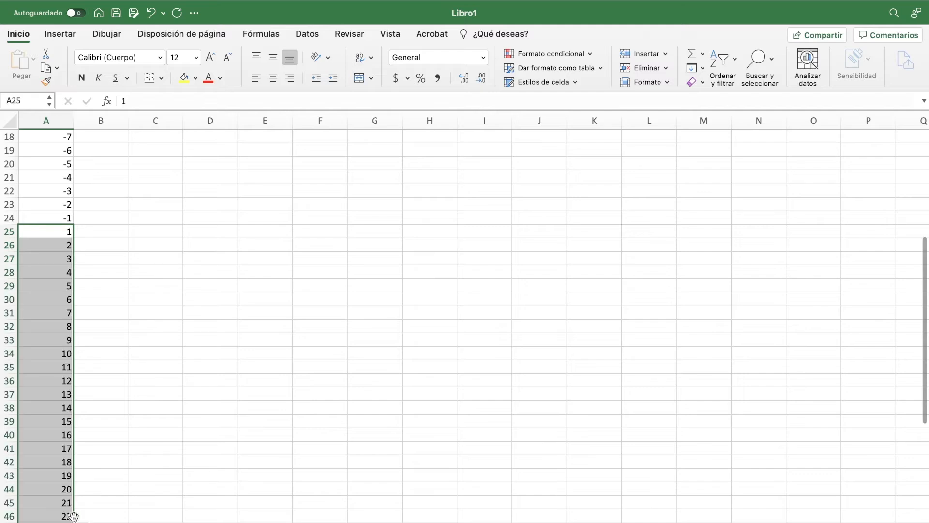
left_click(96, 413)
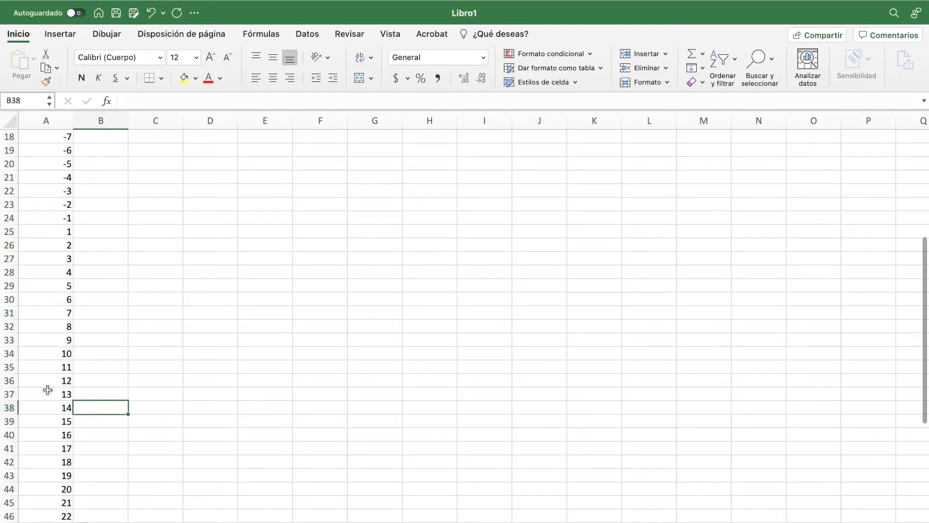
scroll(47, 390, "up", 2)
scroll(47, 390, "up", 6)
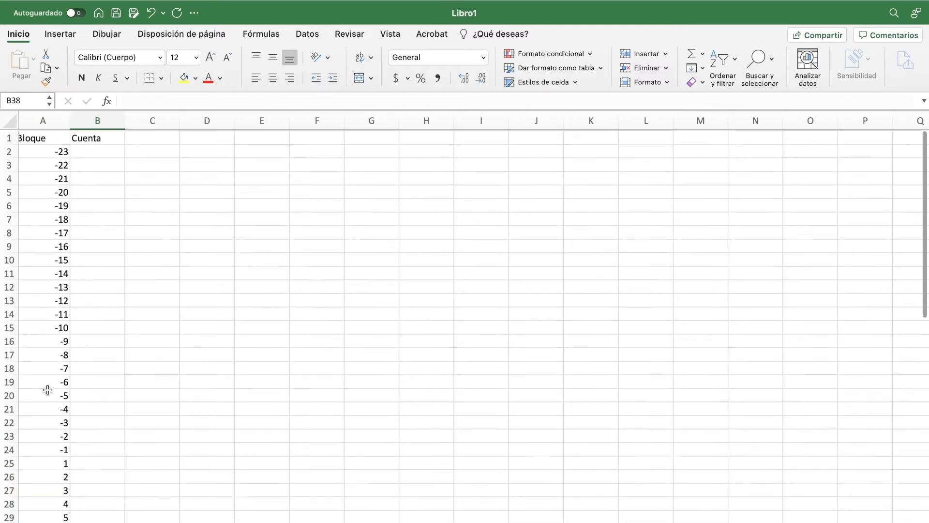
scroll(53, 389, "left", 1)
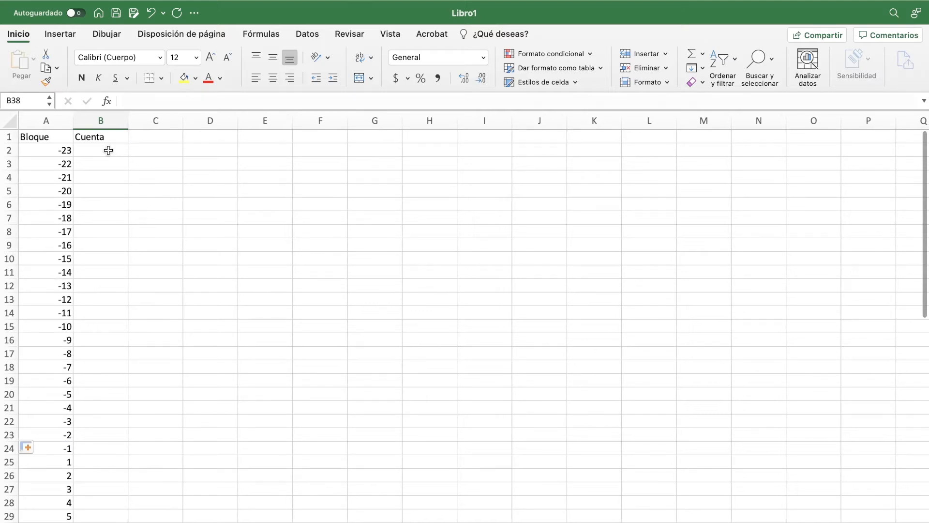
Step: Enter the Cuenta values for blocks -23 to -13 in B2:B12: 0, 0, 1, seven zeros, and 1
left_click(115, 151)
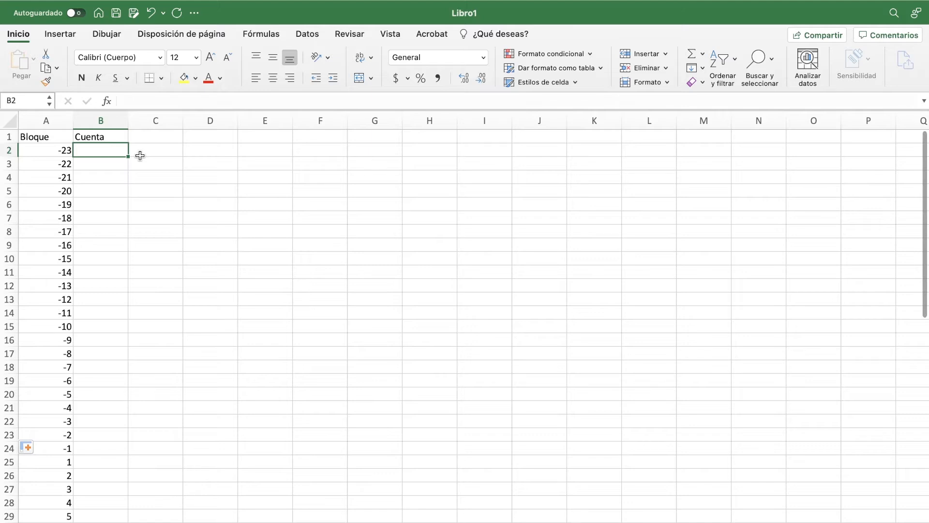
type("0")
key("Return")
type("0 1")
key("Return")
type("0")
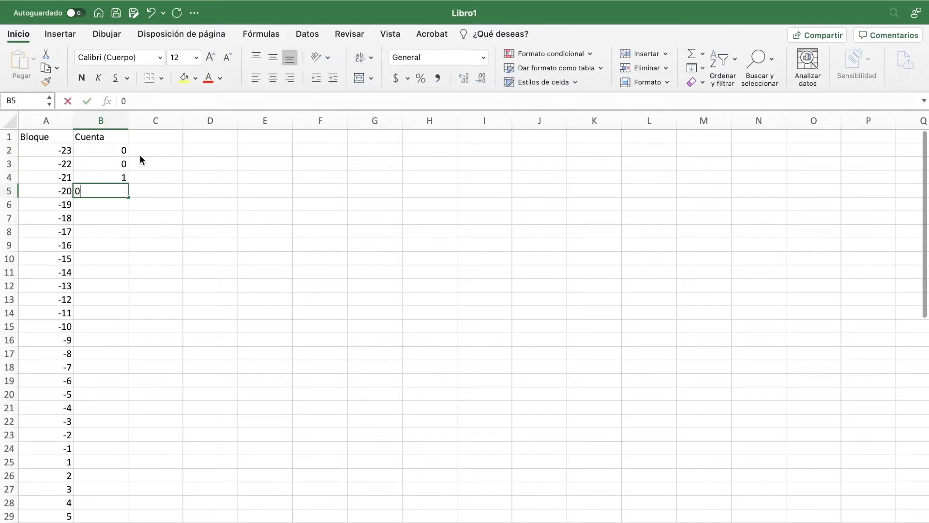
key("Return")
type("0 0 0 0 0 0 1")
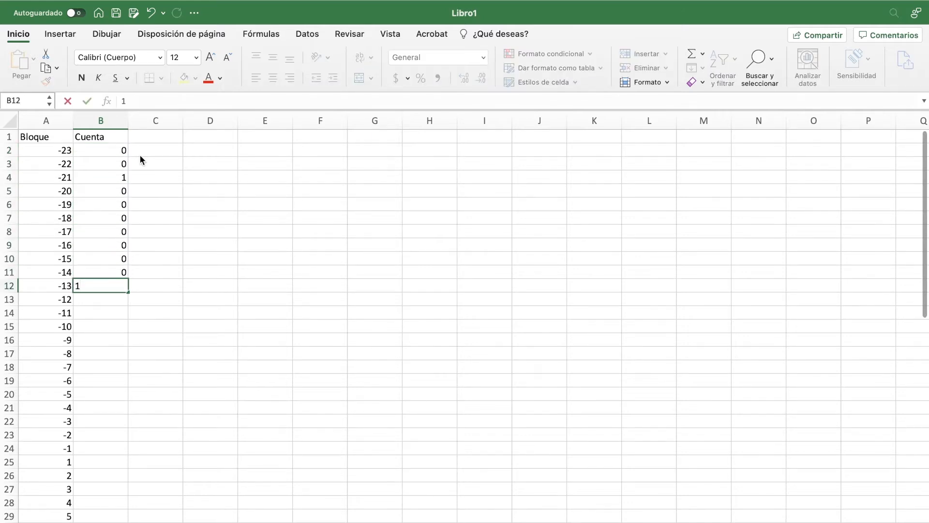
type(" 2 0 0 3 1 5 ")
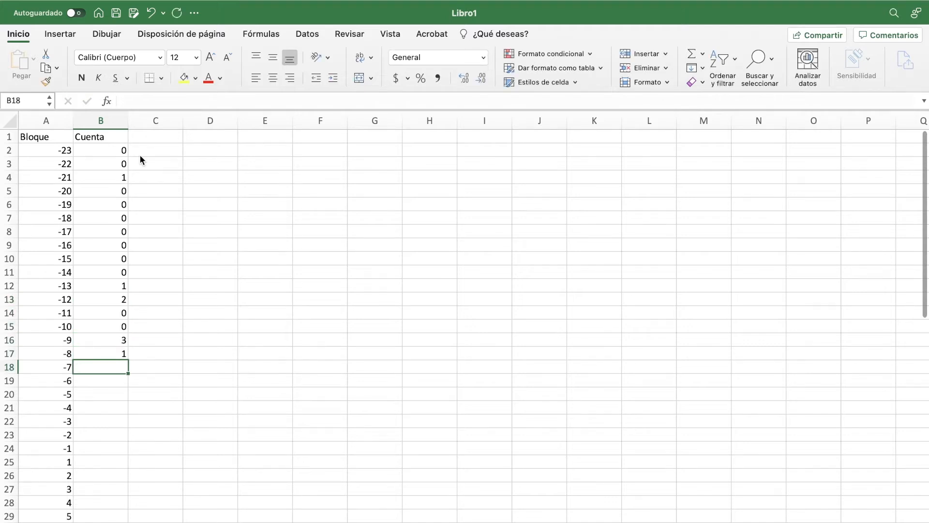
type("4 3 7 ")
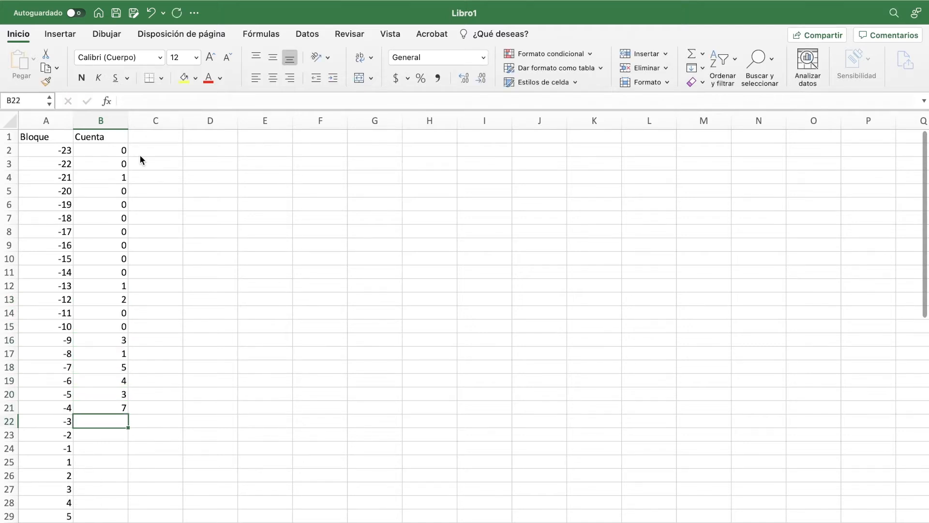
type("3")
Step: Enter the counts for blocks -12 to -2 in B13:B23: 2, 0, 0, 3, 1, 5, 4, 3, 7, 3, 10
key("Return")
type("10")
key("Return")
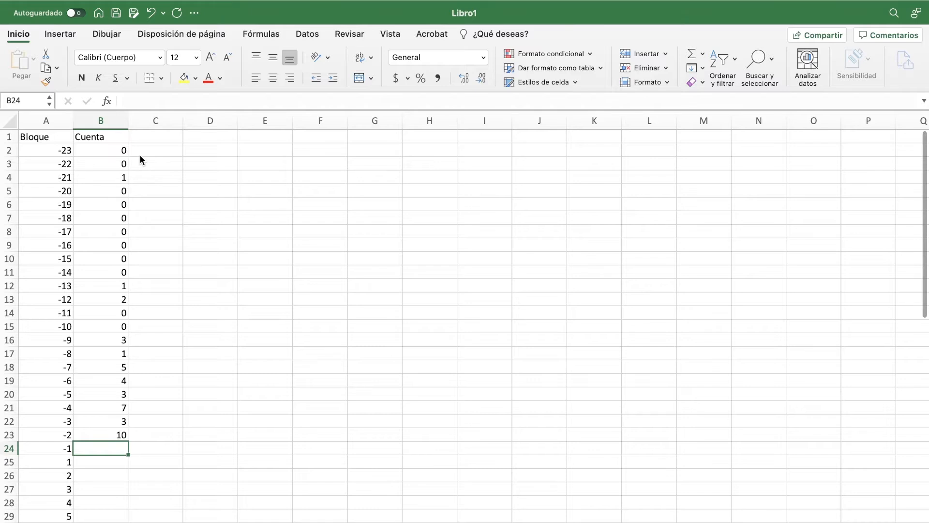
Step: Enter the counts for blocks -1 to 6 in B24:B30: 9, 12, 7, 4, 7, 2, 2
type("9")
key("Return")
type("12")
key("Return")
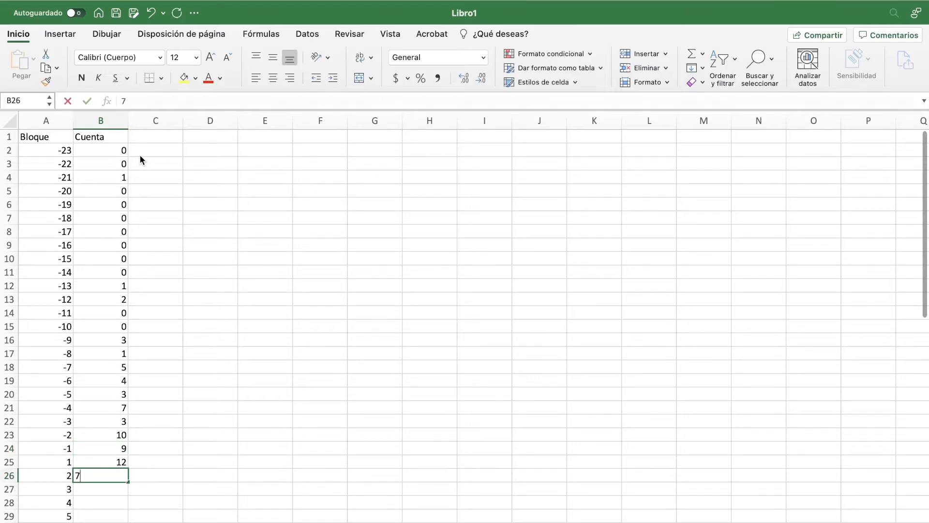
type("7")
key("Return")
type("4")
key("Return")
type("7")
key("Return")
type("2")
Step: Enter the counts for blocks 7 to 13 in B31:B37: 7, 3, 2, 0, 1, 1, 0
key("Return")
key("Return")
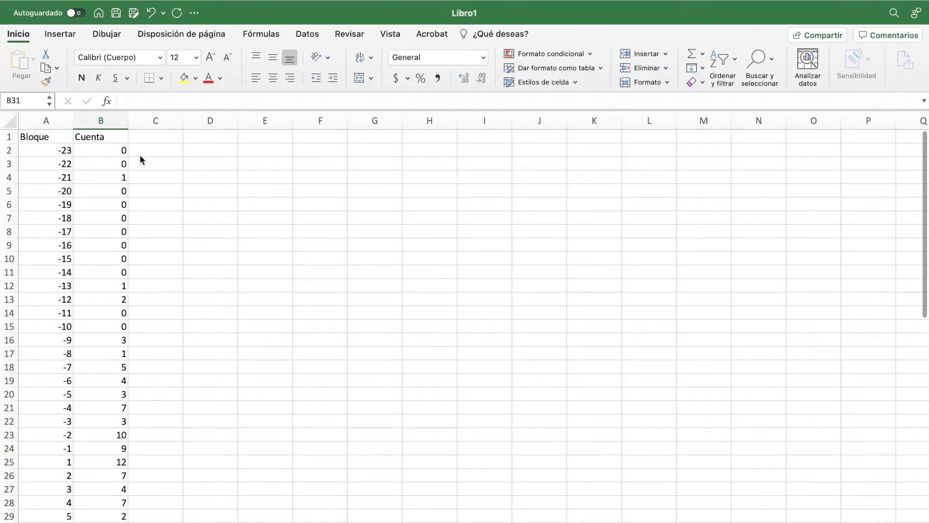
type("7")
key("Return")
type("3")
key("Return")
key("Return")
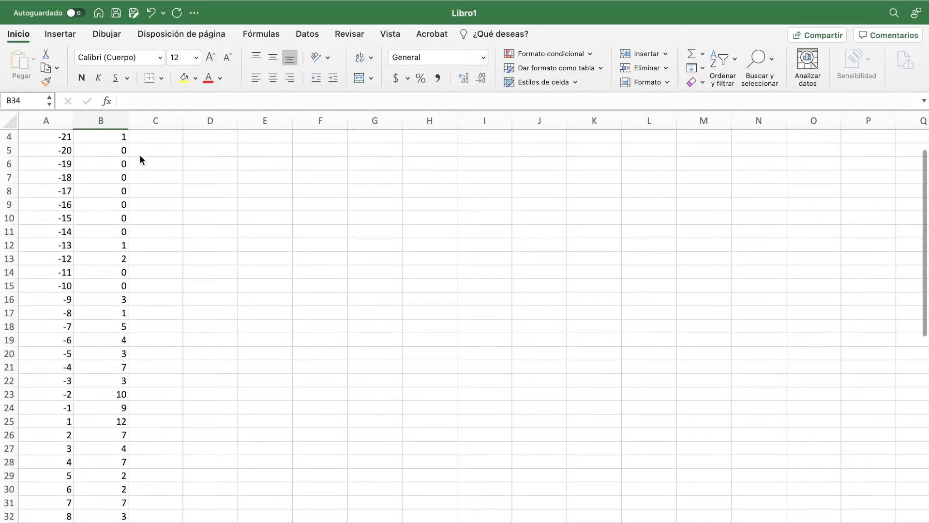
type("0")
key("Return")
type("1")
key("Return")
key("Return")
type("0")
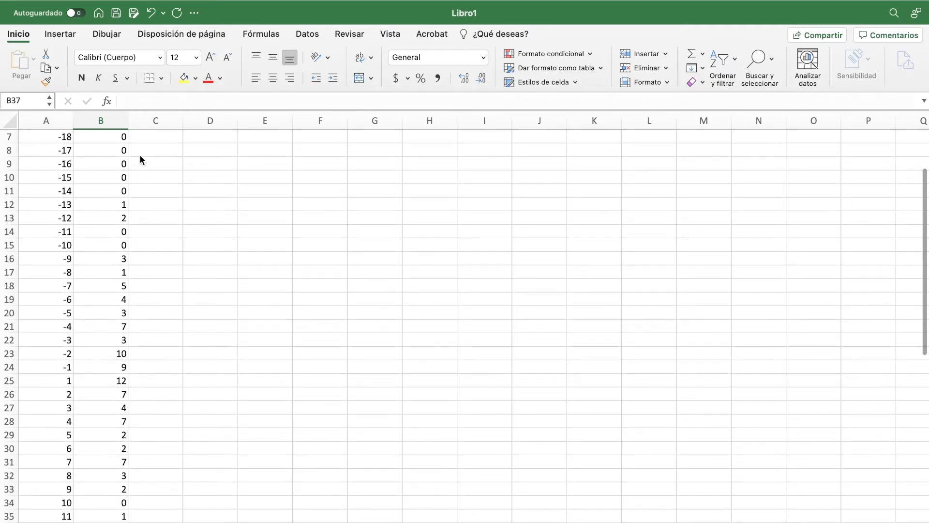
key("Return")
Step: Enter the counts for blocks 14 to 23 in B38:B47: 3, four zeros, 1, and four zeros
type("3")
key("Return")
type("0")
key("Return")
key("Return")
type("0 0 1 0 0 0")
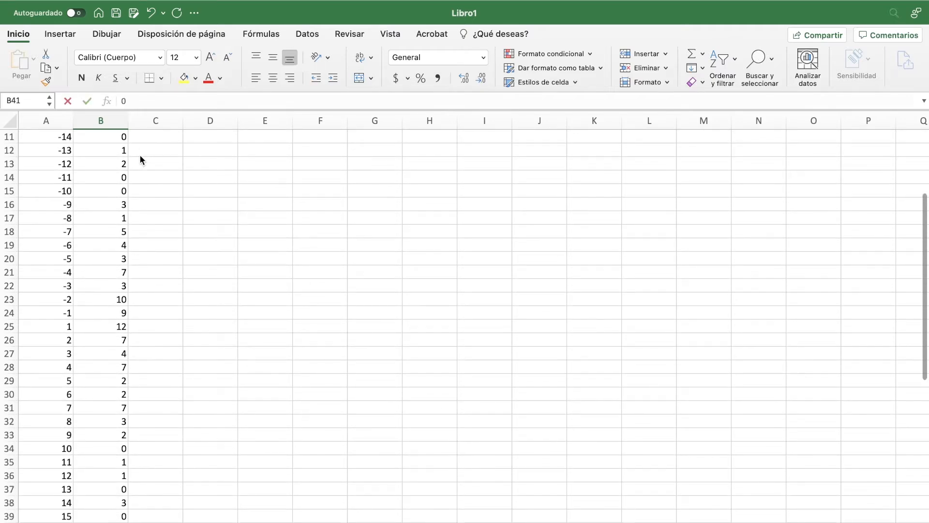
key("Up")
key("Up")
key("Up")
key("Up")
key("Up")
key("Up")
key("Up")
key("Up")
key("Up")
key("Up")
key("Up")
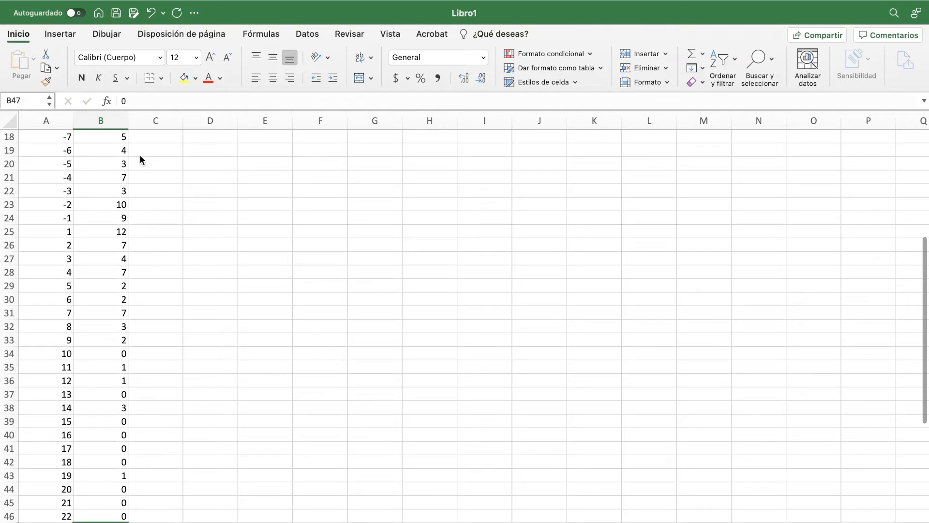
Step: Center the contents of columns A and B both horizontally and vertically
scroll(140, 155, "up", 6)
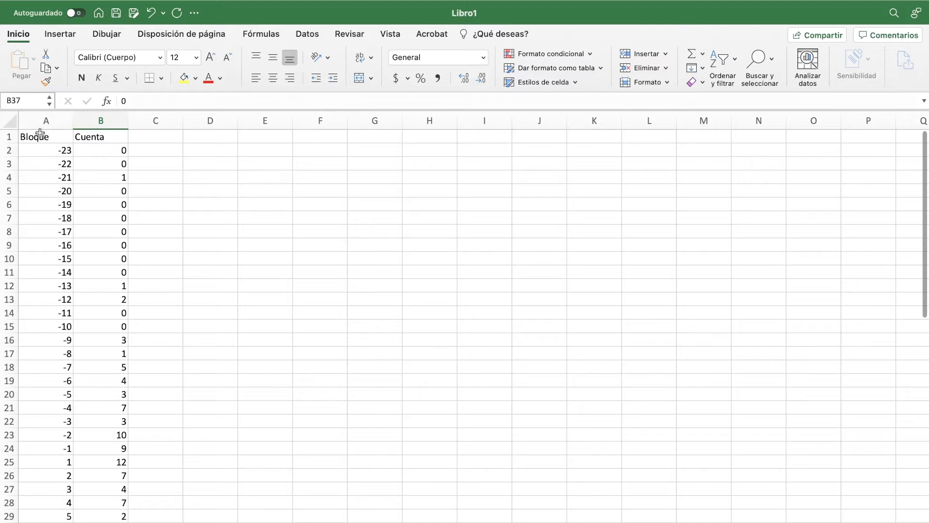
left_click_drag(41, 120, 106, 118)
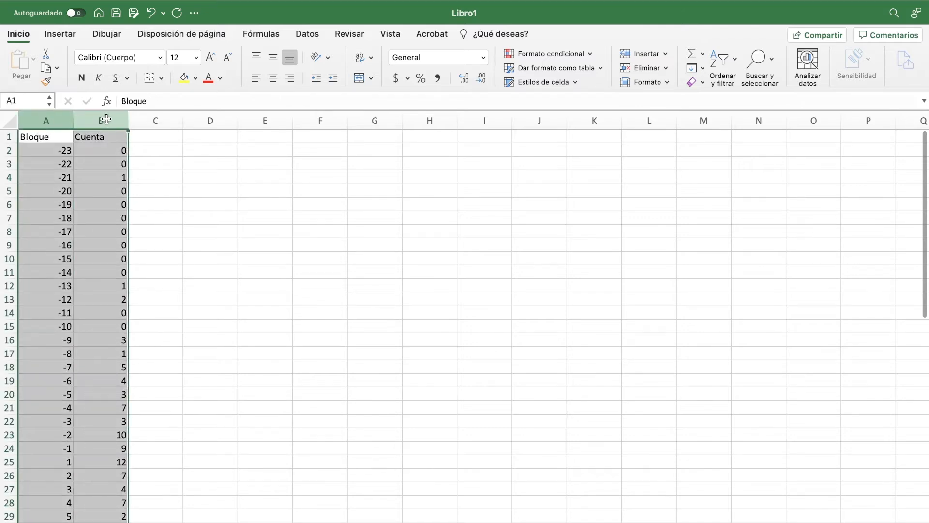
left_click(272, 78)
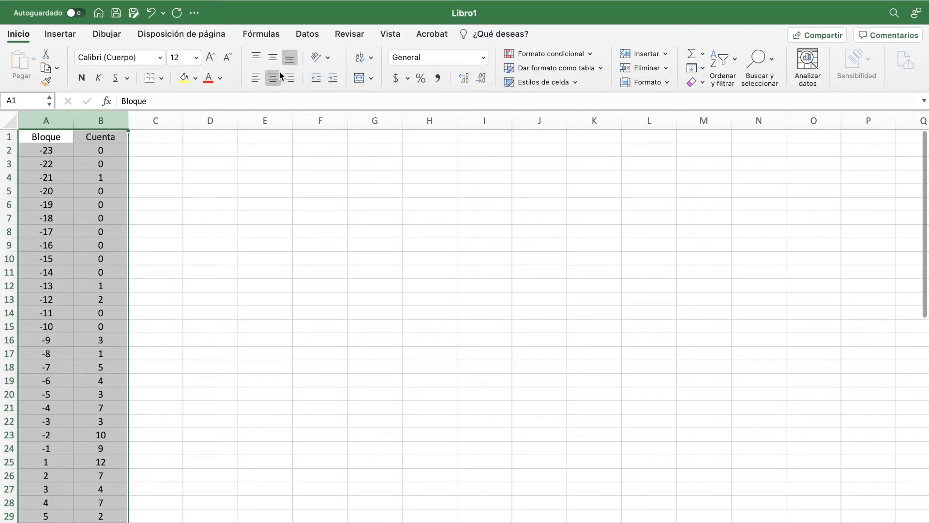
left_click(273, 58)
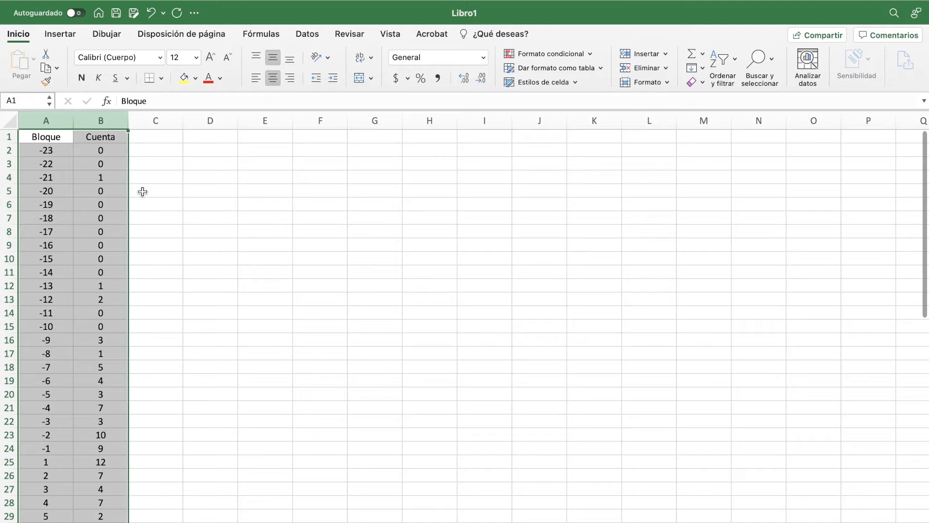
left_click(93, 177)
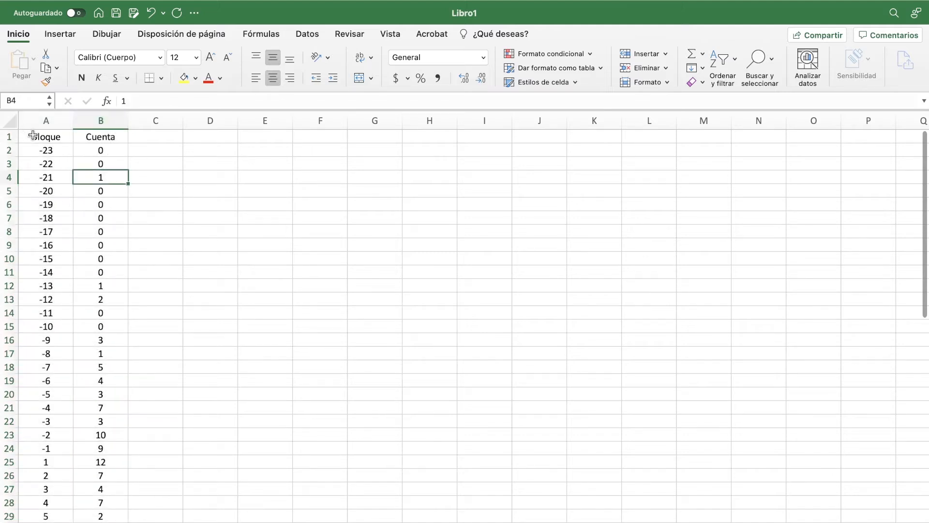
Step: Apply all borders to the Bloque and Cuenta table, A1:B47
left_click_drag(32, 135, 102, 465)
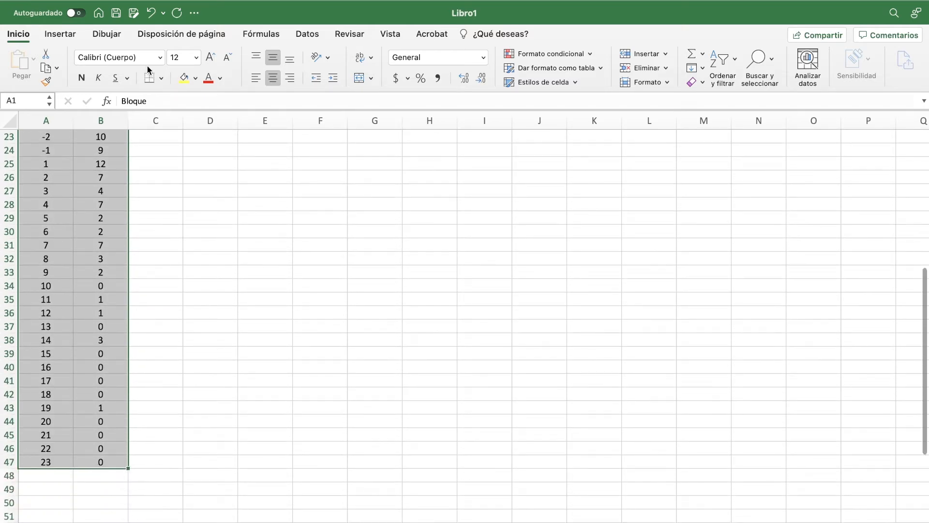
left_click(162, 78)
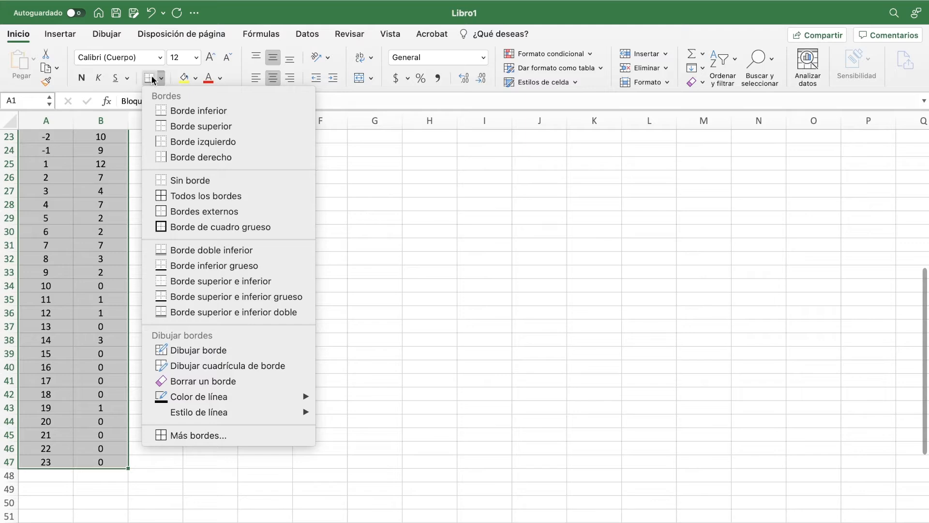
left_click(203, 196)
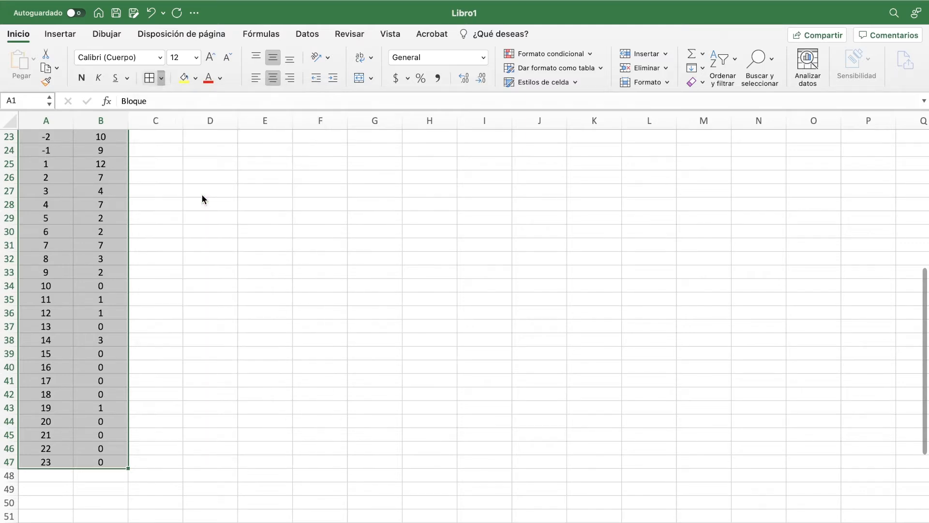
Step: Format the header cells A1:B1 with a blue fill and bold white text
scroll(151, 196, "up", 8)
left_click(61, 138)
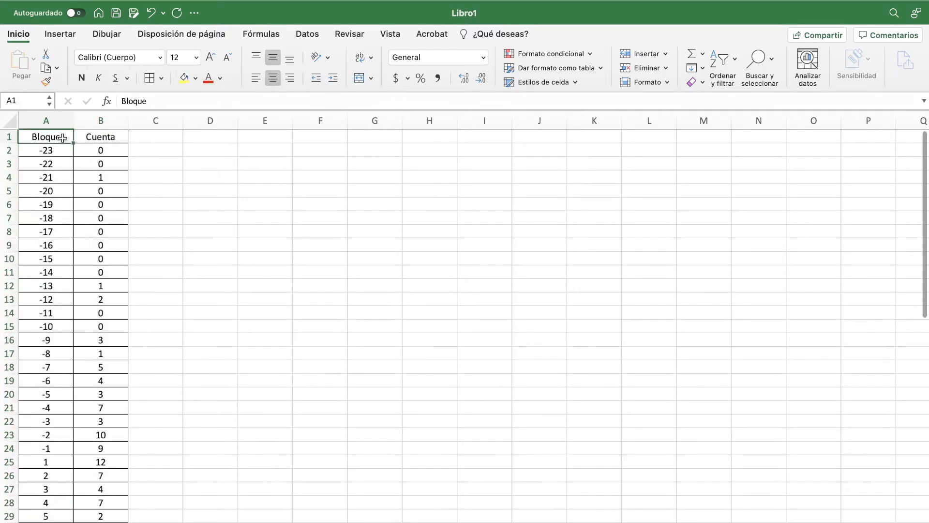
key("shift+Right")
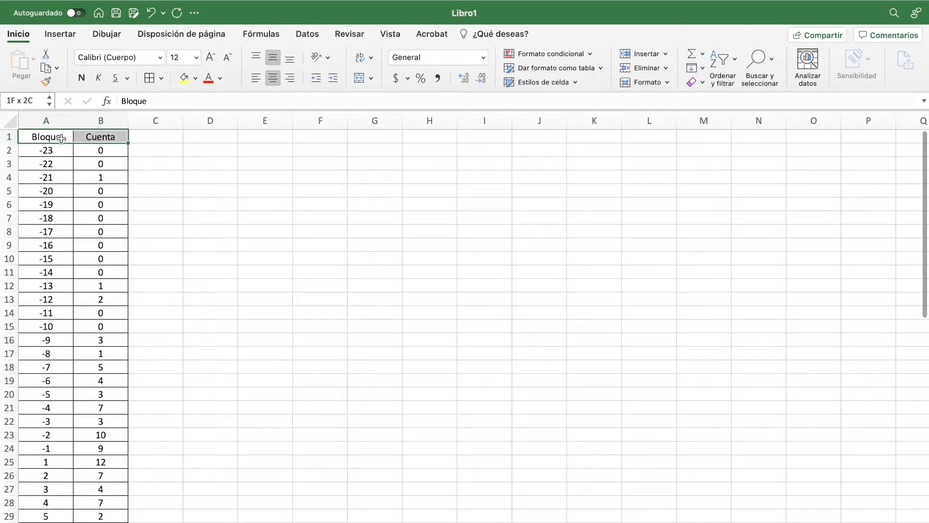
left_click(194, 77)
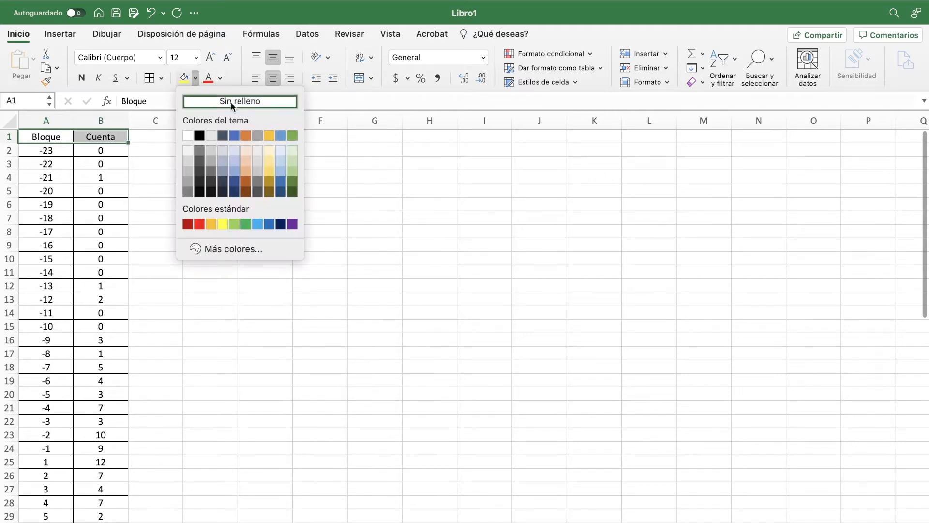
left_click(233, 136)
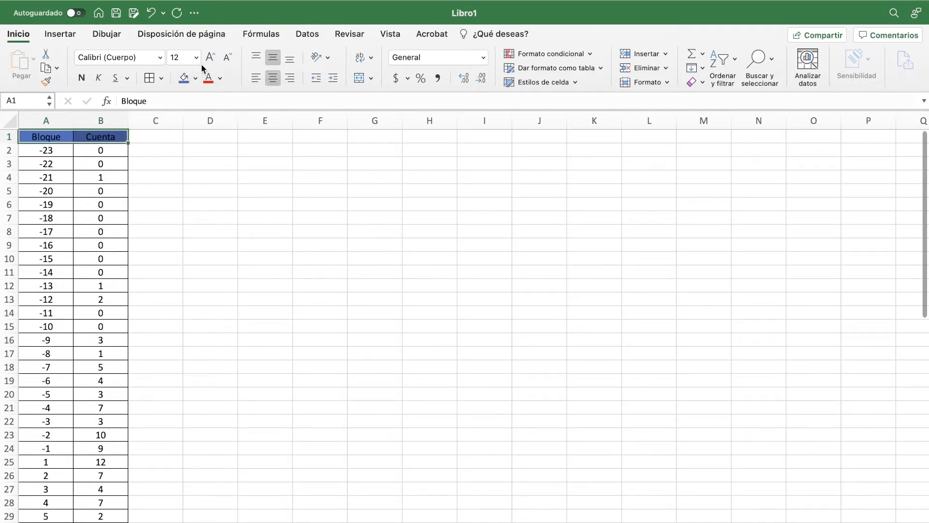
left_click(222, 79)
left_click(212, 133)
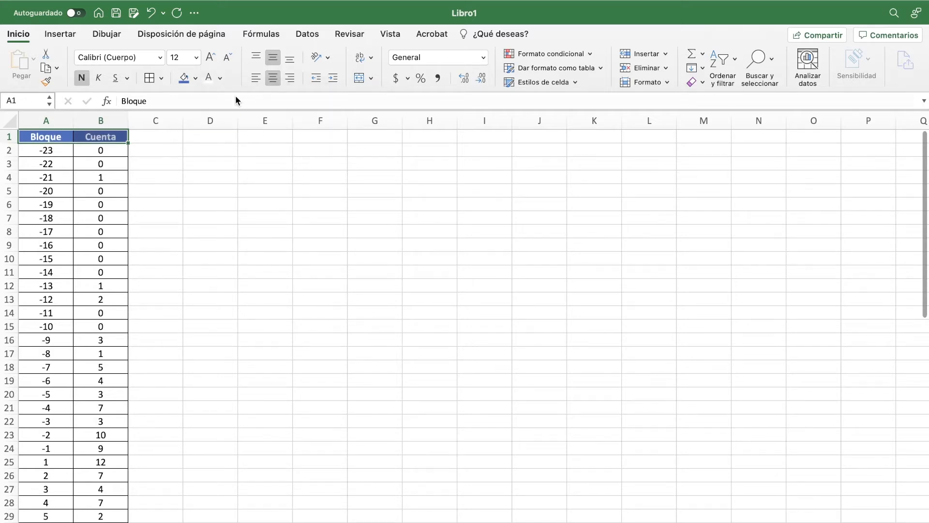
left_click(185, 175)
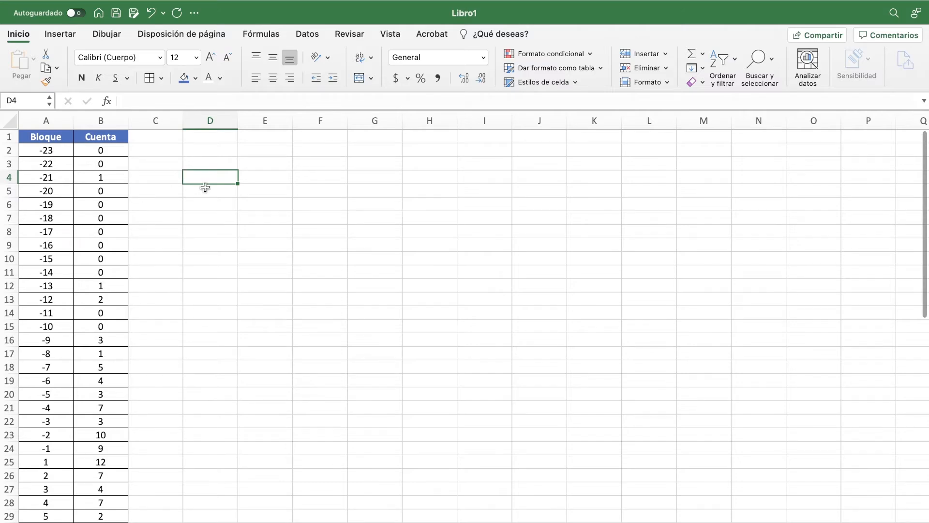
Step: Switch to the lab guide document and read question 2 on page 4 about the frequency chart
key("ctrl+Left")
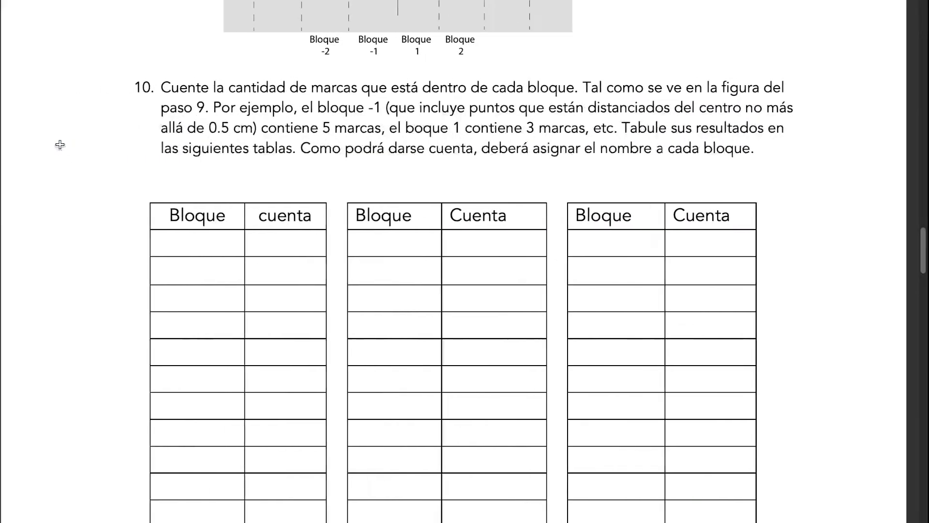
scroll(61, 148, "down", 5)
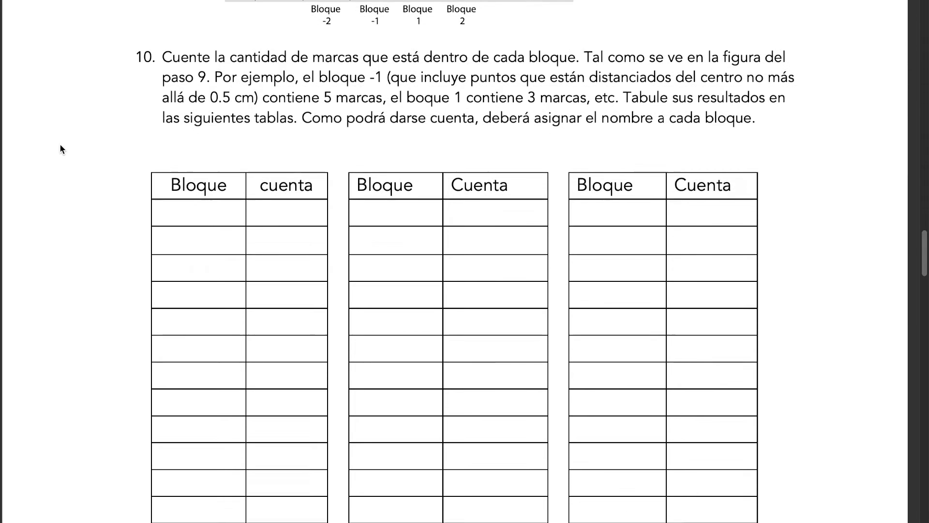
scroll(60, 147, "down", 12)
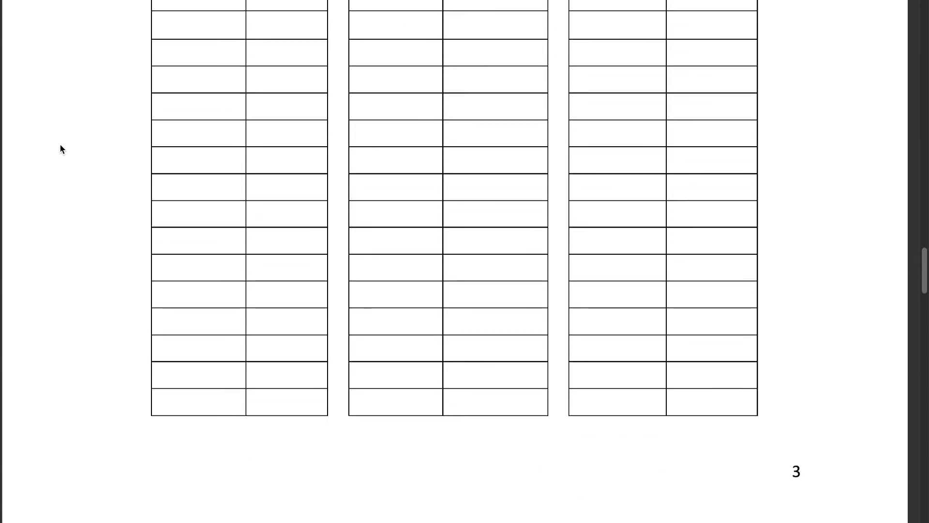
scroll(60, 143, "down", 6)
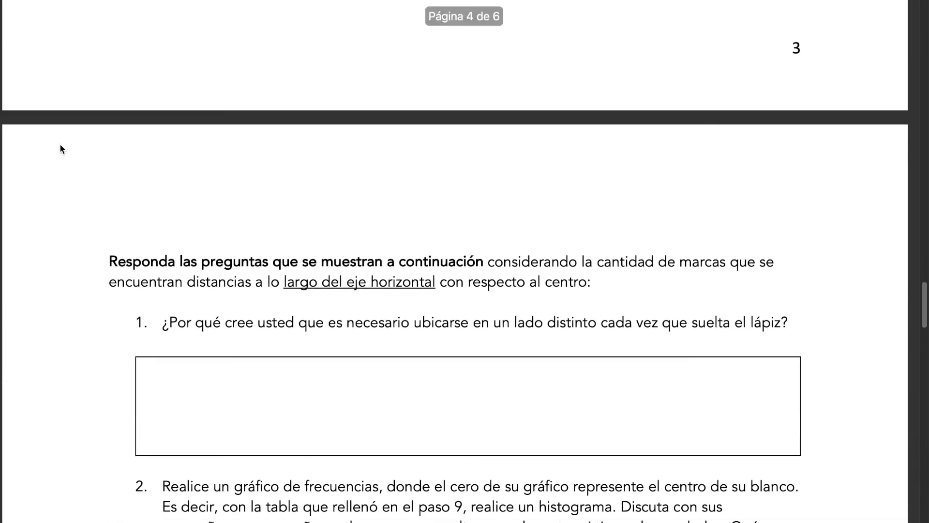
scroll(59, 143, "down", 7)
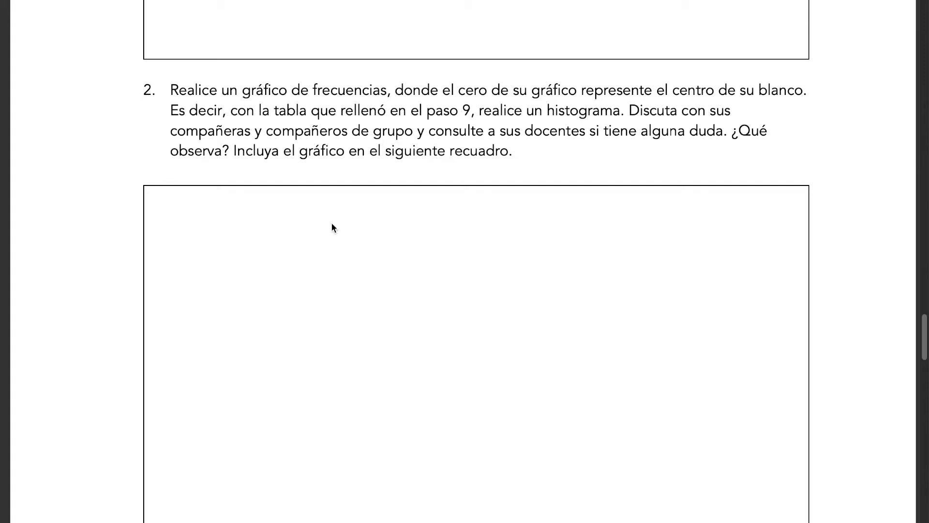
Step: Switch back to the Excel workbook and select the full Bloque and Cuenta table, A1:B47
key("ctrl+Right")
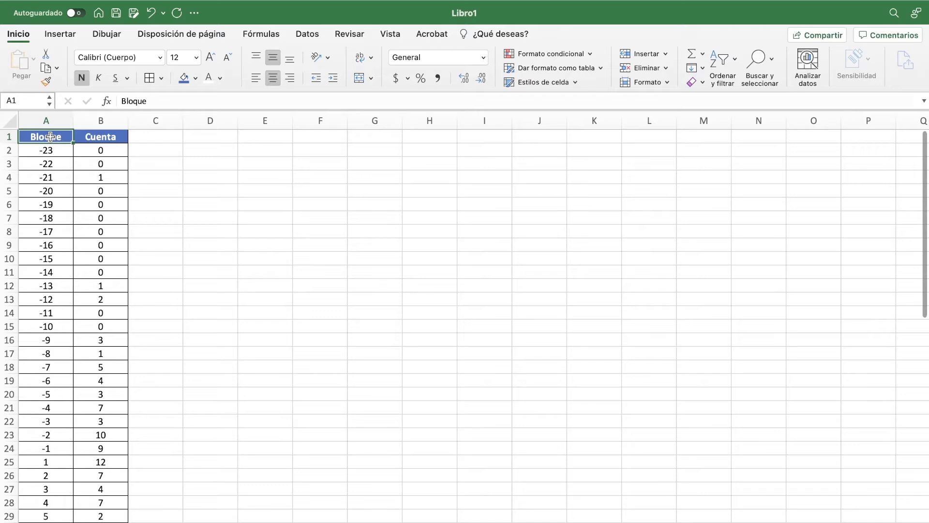
key("shift+Right")
key("shift+Down")
key("shift+Down")
key("shift+Down")
key("shift+Down")
key("shift+Down")
key("shift+Down")
key("shift+Down")
key("shift+Down")
key("shift+Down")
key("shift+Down")
key("shift+Down")
key("shift+Down")
key("shift+Down")
key("shift+Down")
key("shift+Down")
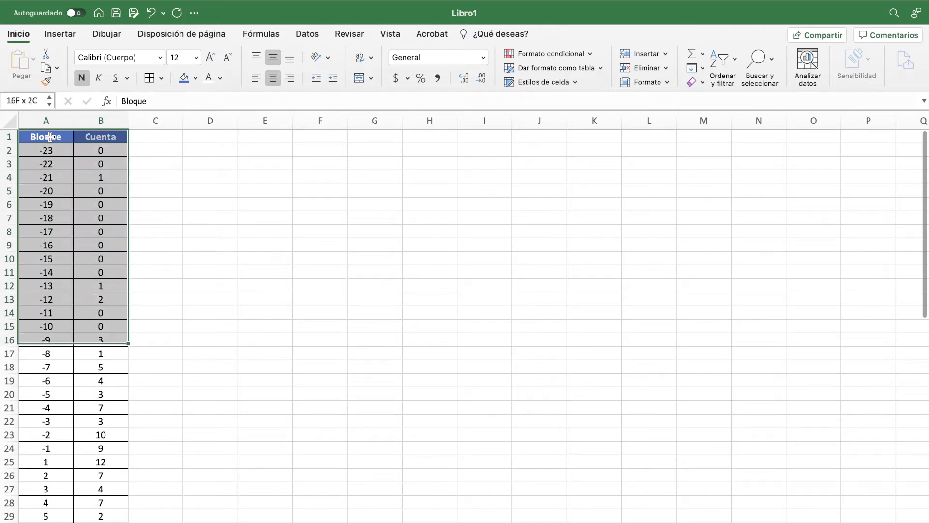
key("shift+Down")
key("shift+Down")
key("shift+Down")
key("shift+Down")
key("shift+Down")
key("shift+Down")
key("shift+Down")
key("shift+Down")
key("shift+Down")
key("shift+Down")
key("shift+Down")
key("shift+Down")
key("shift+Down")
key("shift+Down")
key("shift+Down")
key("shift+Down")
key("shift+Down")
key("shift+Down")
key("shift+Down")
key("shift+Down")
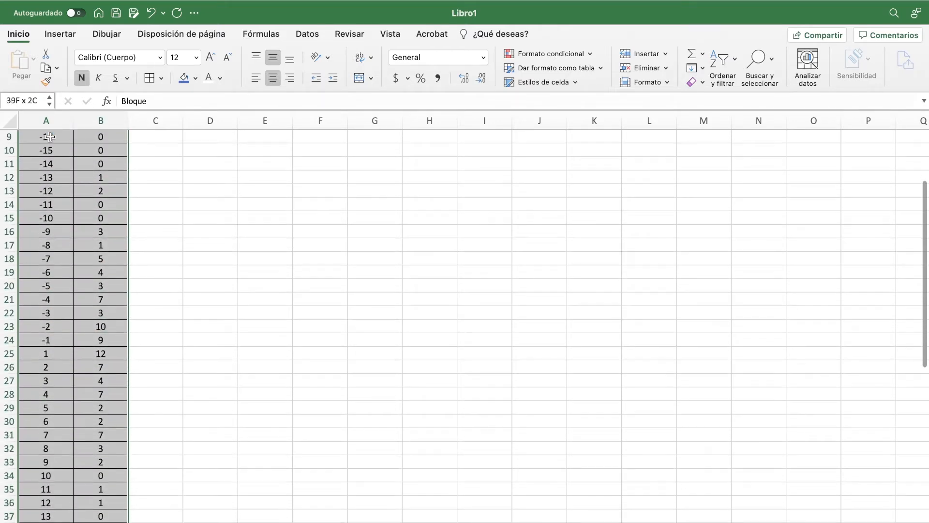
key("shift+Down")
key("shift+Down")
key("shift+Down")
key("shift+Down")
key("shift+Down")
key("shift+Down")
key("shift+Down")
key("shift+Down")
key("shift+Down")
key("shift+Down")
key("shift+Down")
key("shift+Down")
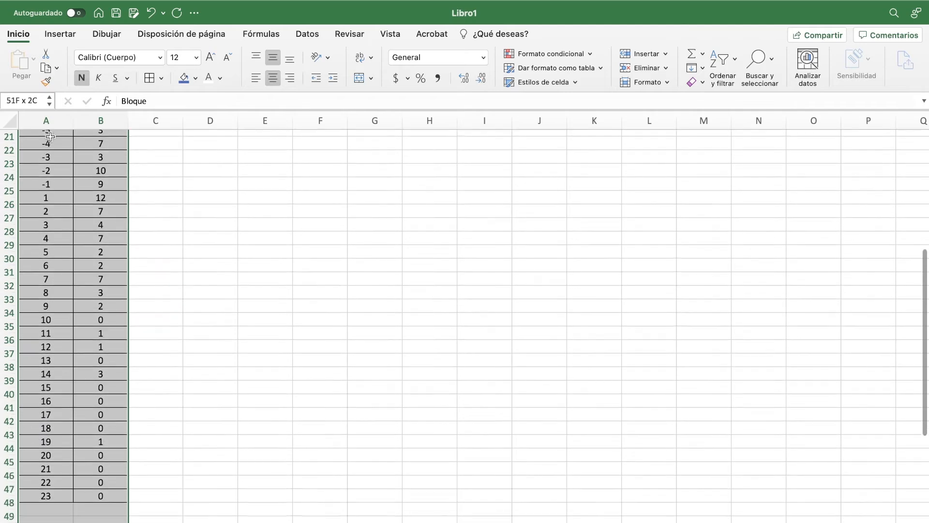
key("shift+Up")
key("shift+Up")
key("shift+Up")
key("shift+Up")
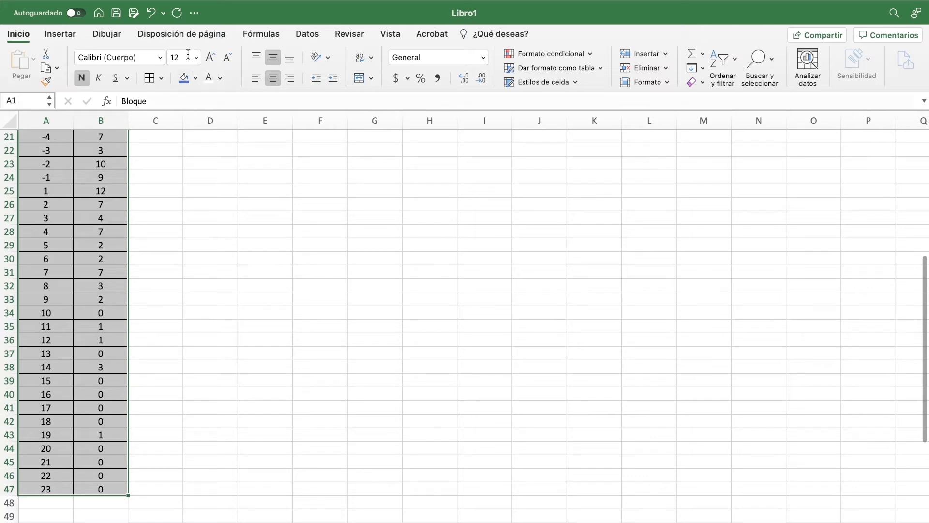
Step: Insert the recommended clustered column chart that plots Cuenta as bars with the Bloque values on the horizontal axis
left_click(65, 33)
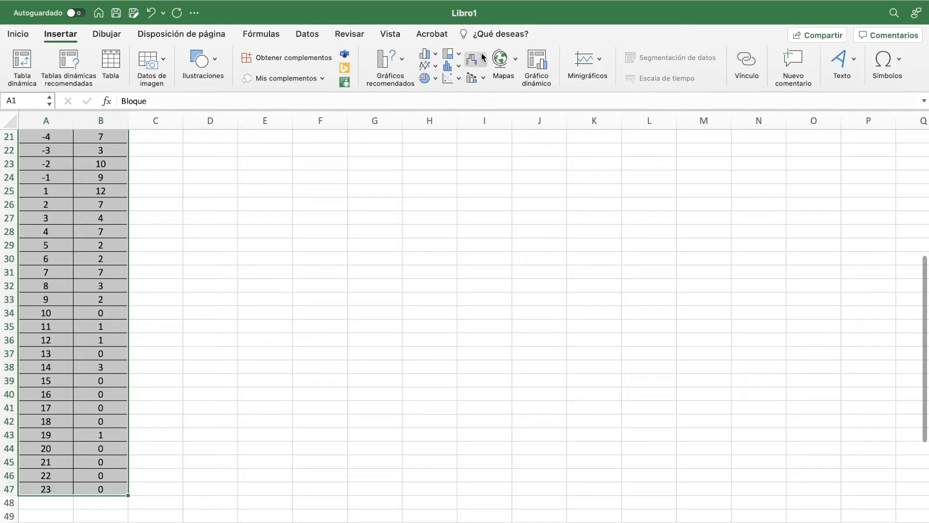
left_click(397, 60)
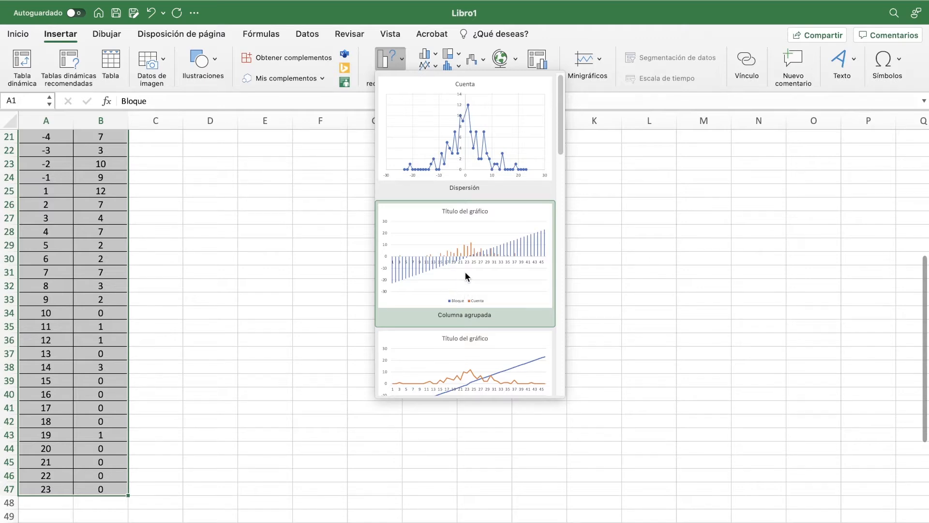
scroll(466, 276, "down", 5)
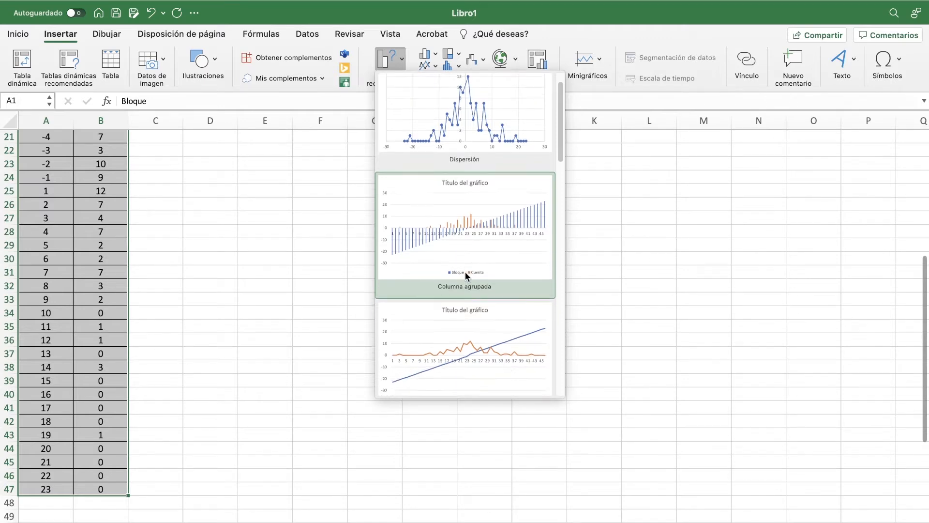
scroll(465, 276, "down", 5)
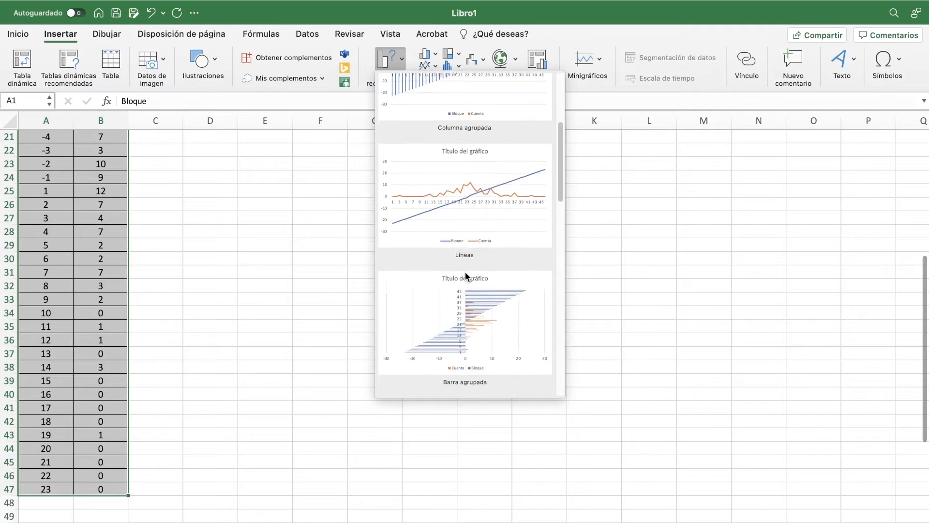
scroll(467, 276, "up", 5)
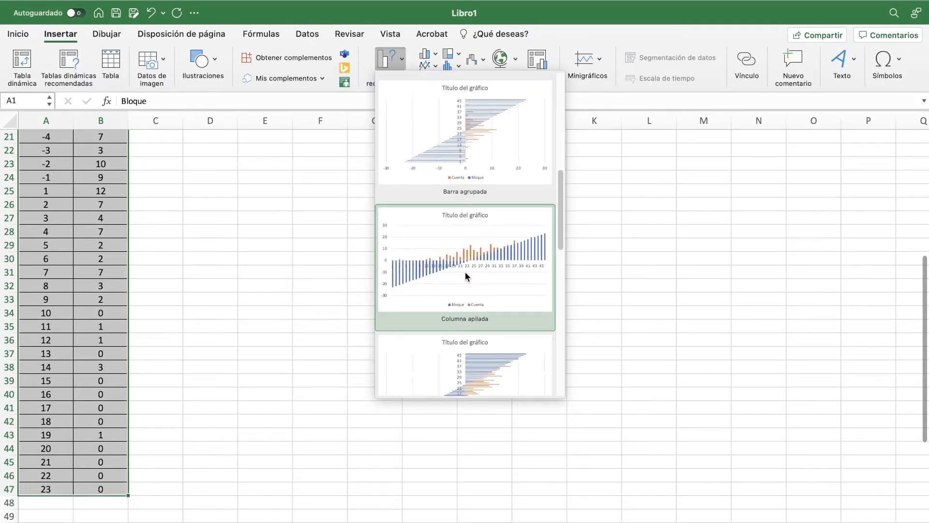
scroll(466, 271, "up", 2)
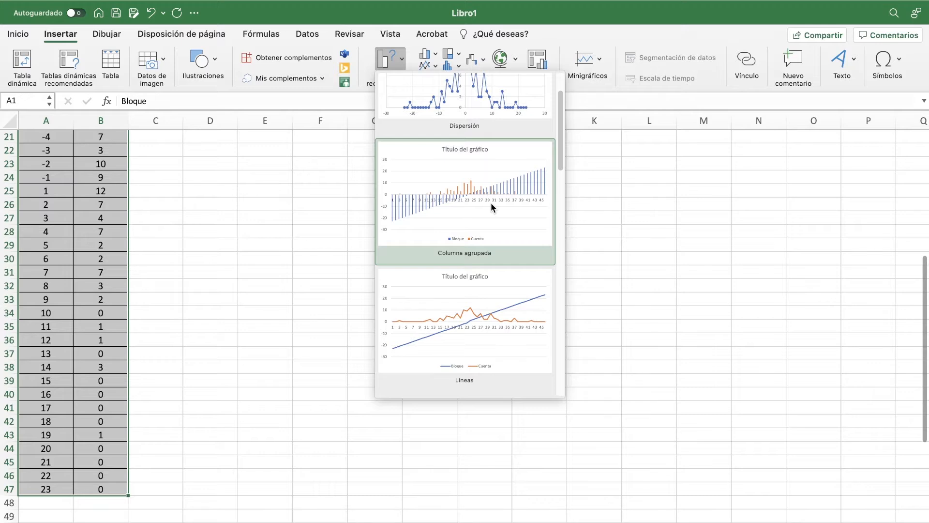
scroll(490, 204, "down", 5)
scroll(491, 203, "down", 9)
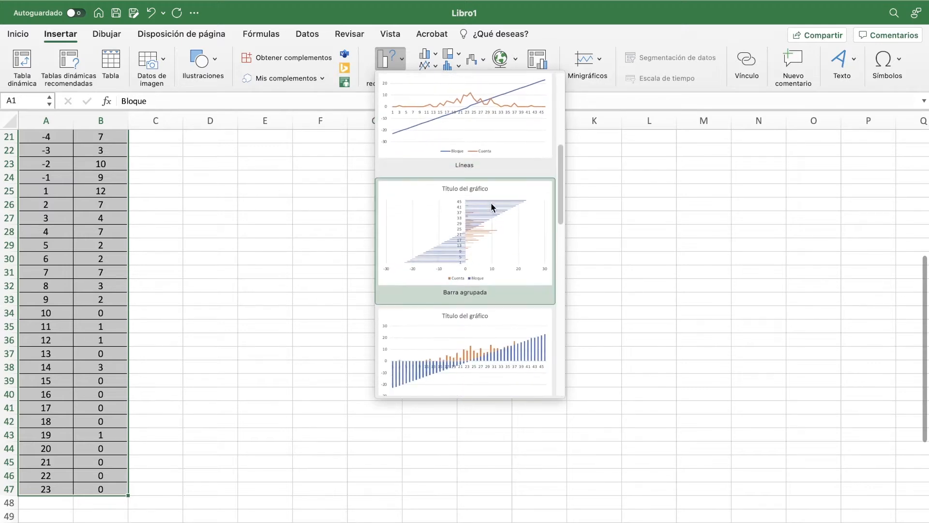
scroll(490, 202, "down", 4)
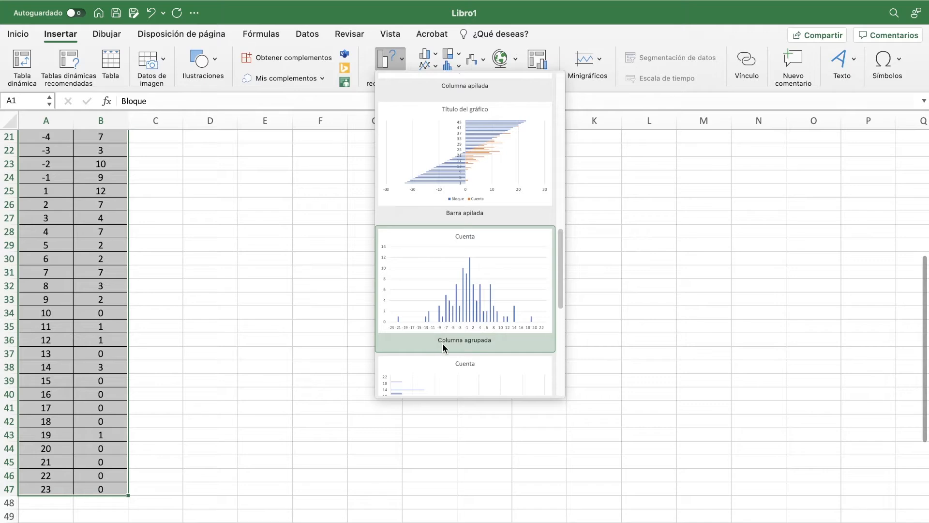
left_click(470, 285)
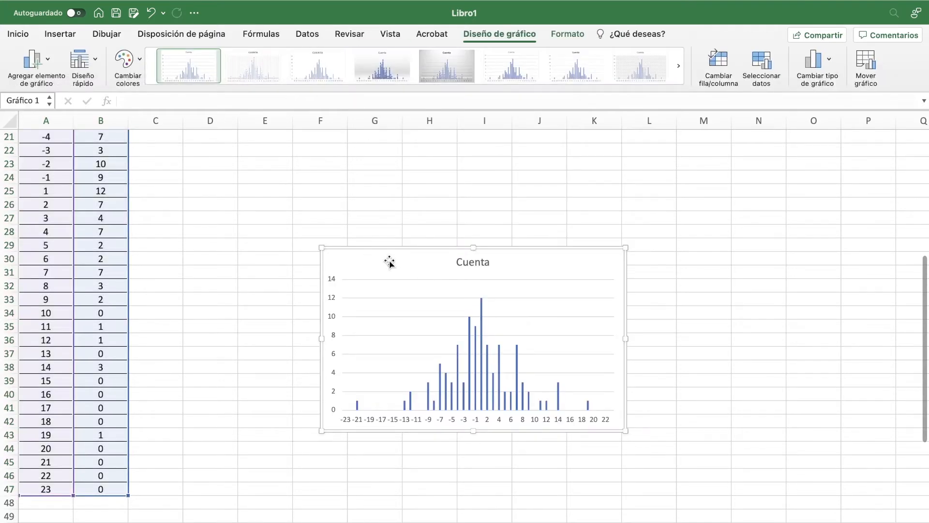
Step: Move the Cuenta chart up beside the table by cutting it and pasting it at cell D1
left_click_drag(390, 261, 330, 153)
scroll(330, 154, "up", 10)
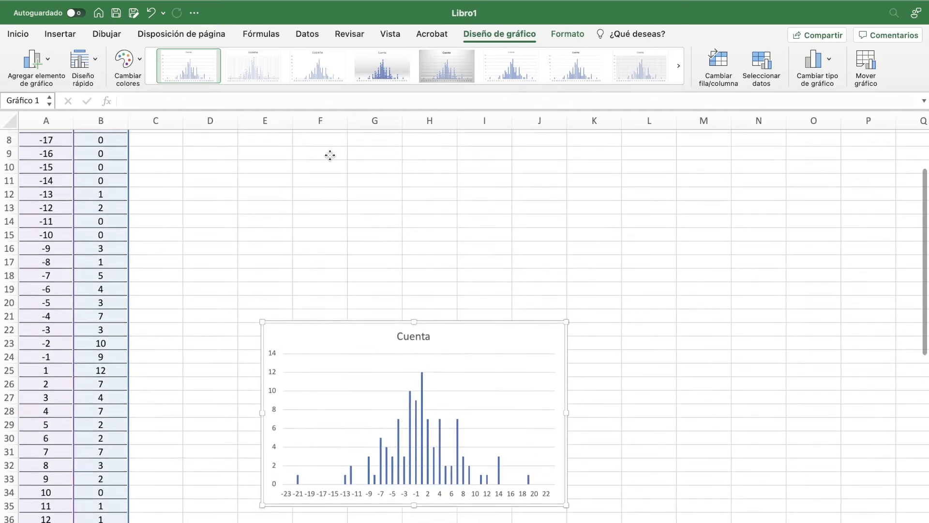
scroll(329, 153, "up", 1)
left_click_drag(309, 423, 286, 190)
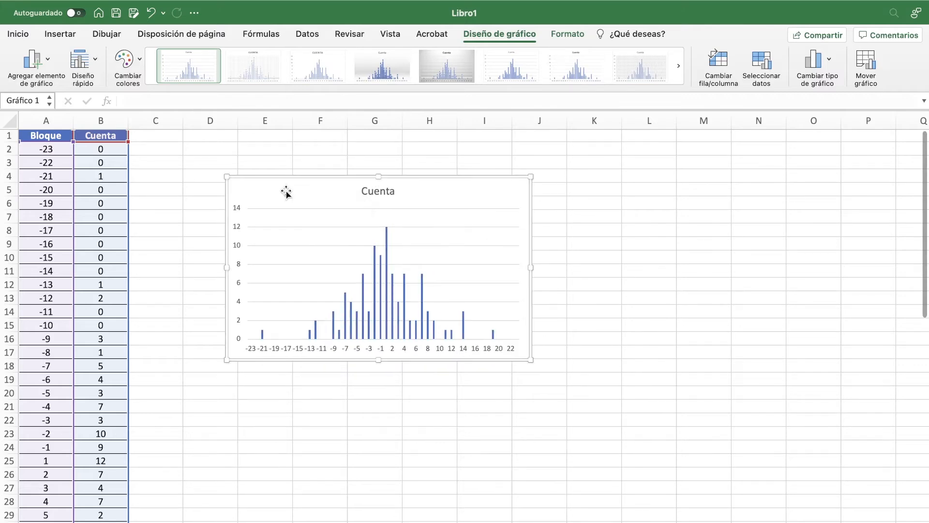
key("Delete")
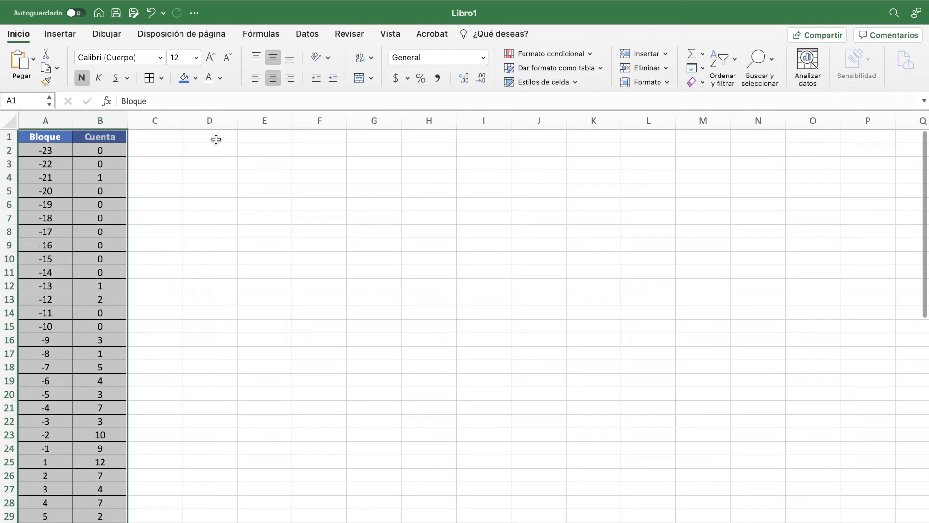
left_click(216, 140)
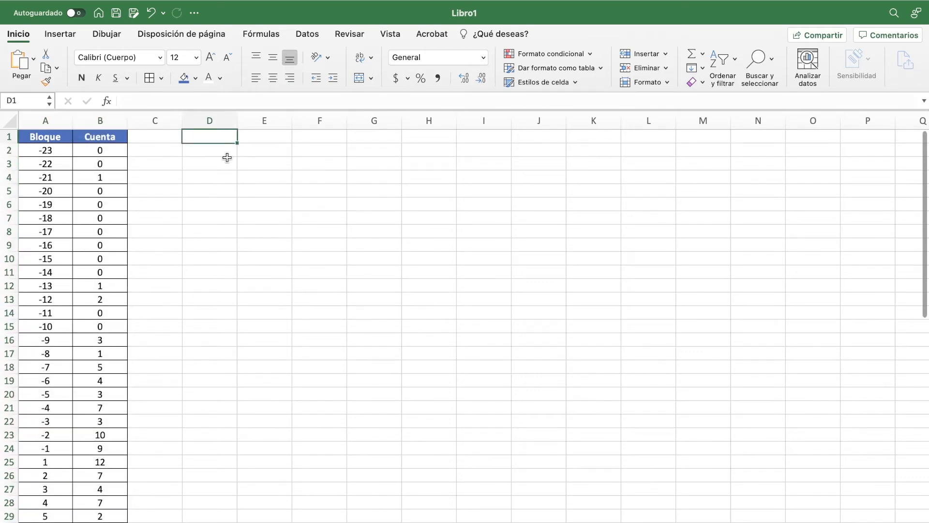
key("super+v")
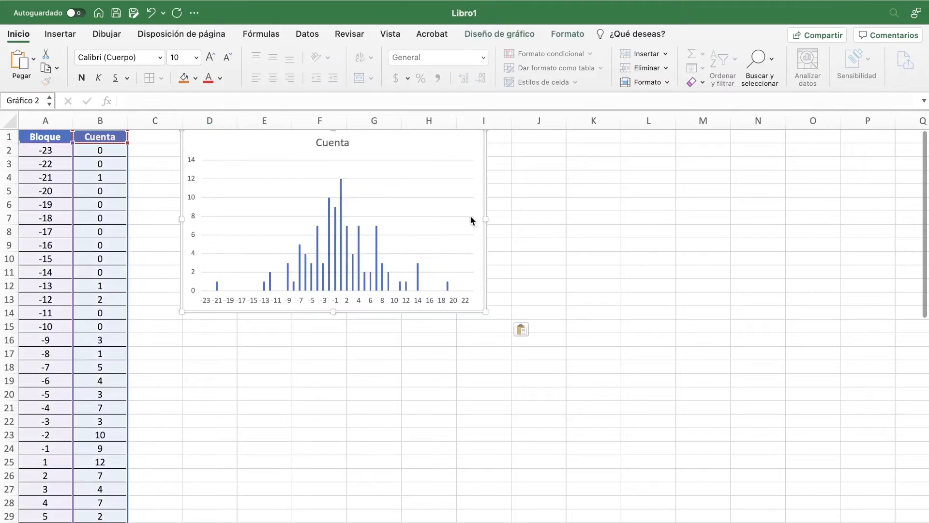
left_click(541, 212)
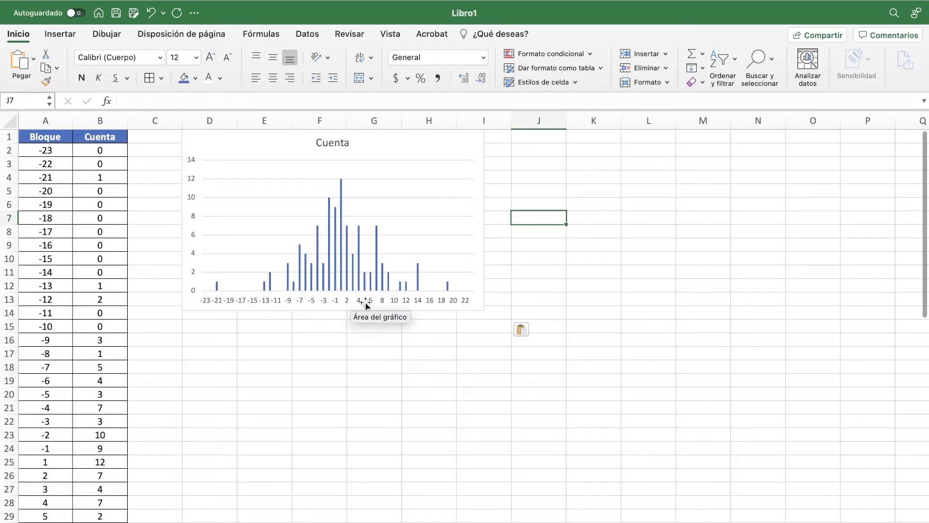
Step: Enlarge the Cuenta chart freehand to about 20.6 cm wide and 9.9 cm high
left_click(476, 193)
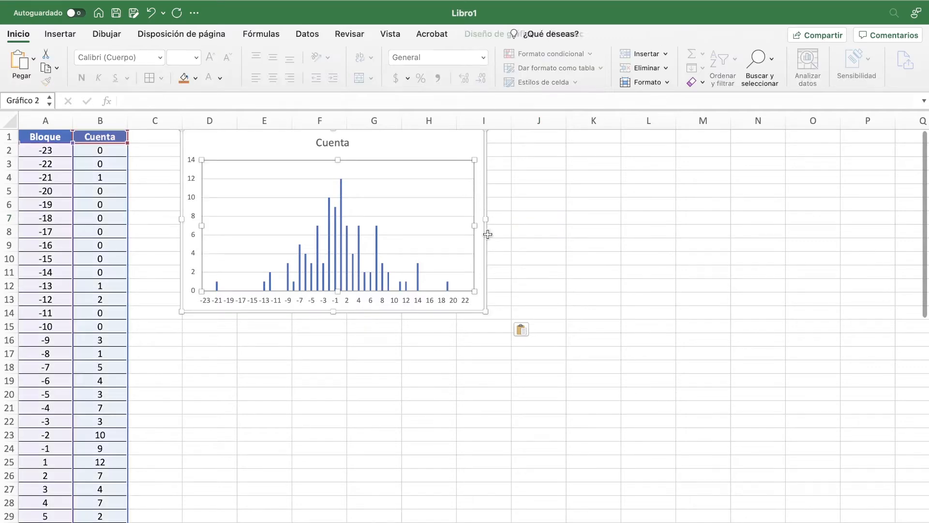
left_click_drag(486, 220, 676, 218)
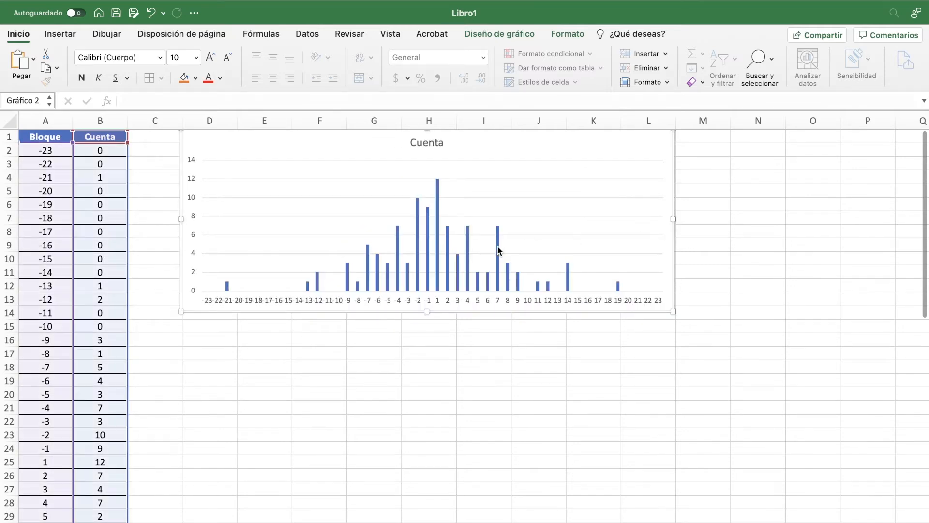
left_click_drag(429, 316, 426, 366)
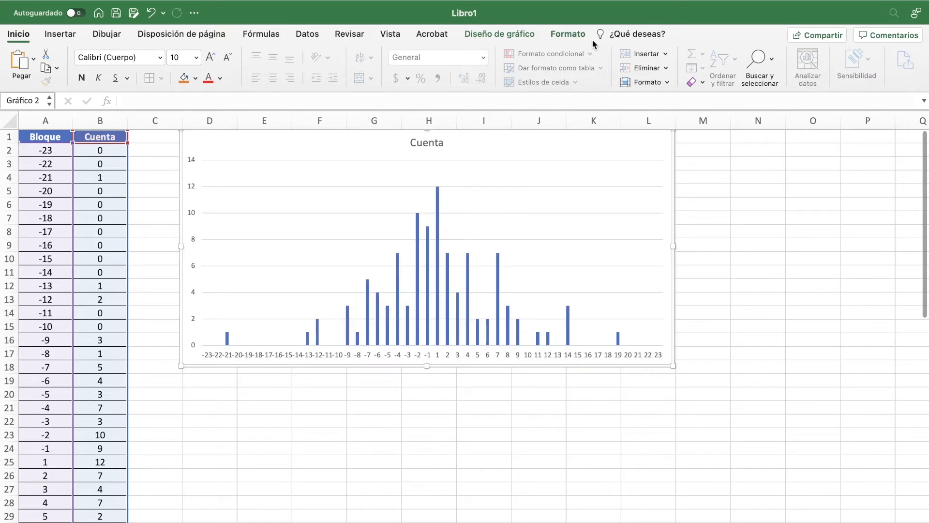
Step: Set the Cuenta chart's height to 10 cm and its width to 20 cm, and deselect it
left_click(578, 34)
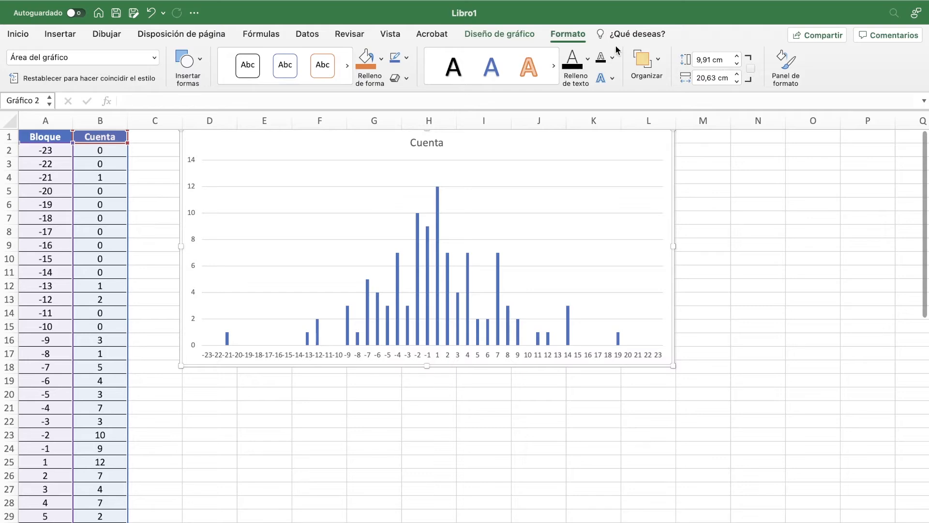
left_click(713, 60)
double_click(713, 60)
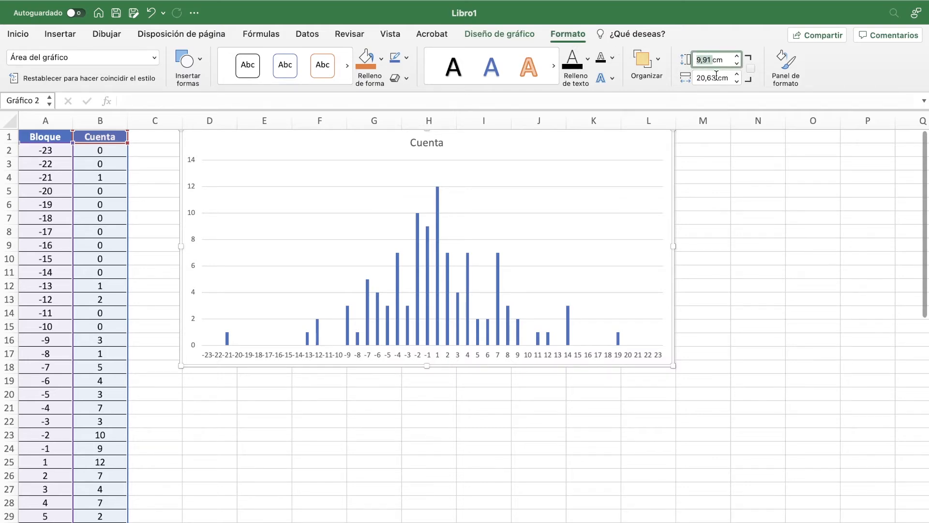
type("10")
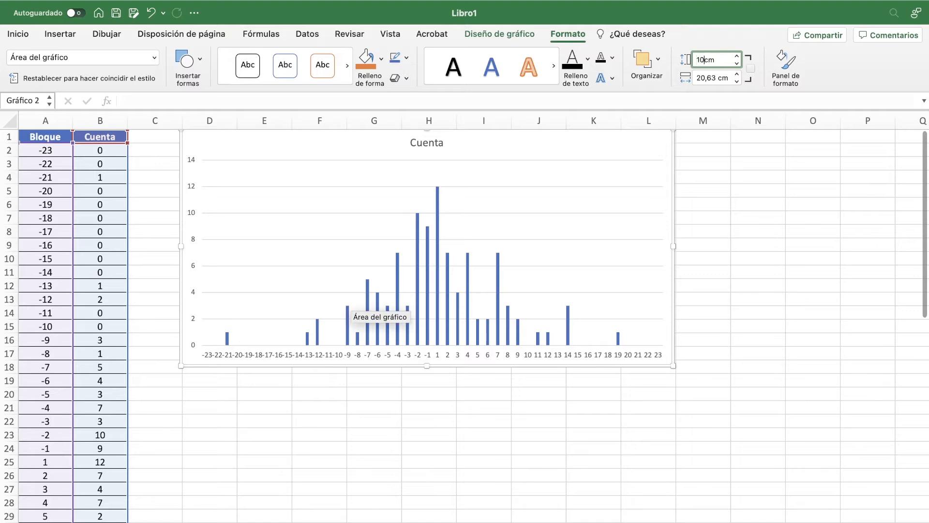
key("Return")
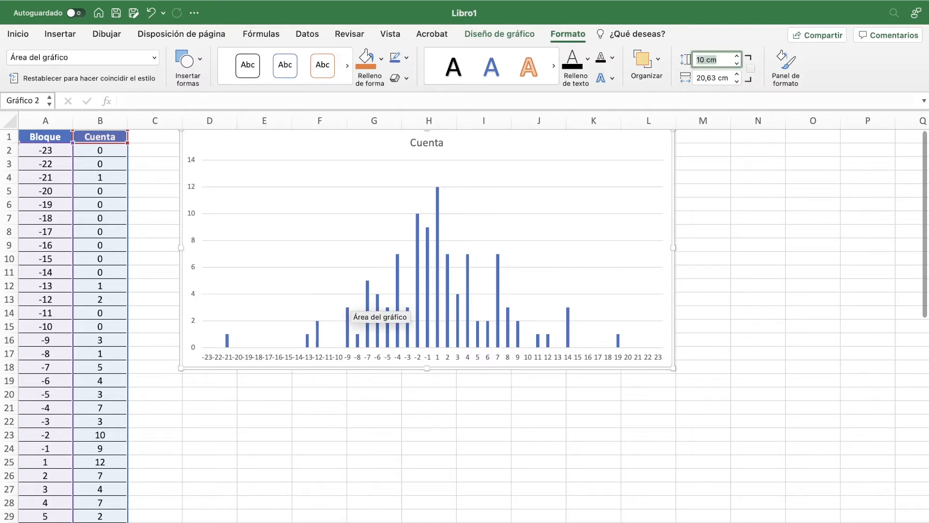
left_click(714, 76)
left_click_drag(715, 77, 676, 79)
type("20")
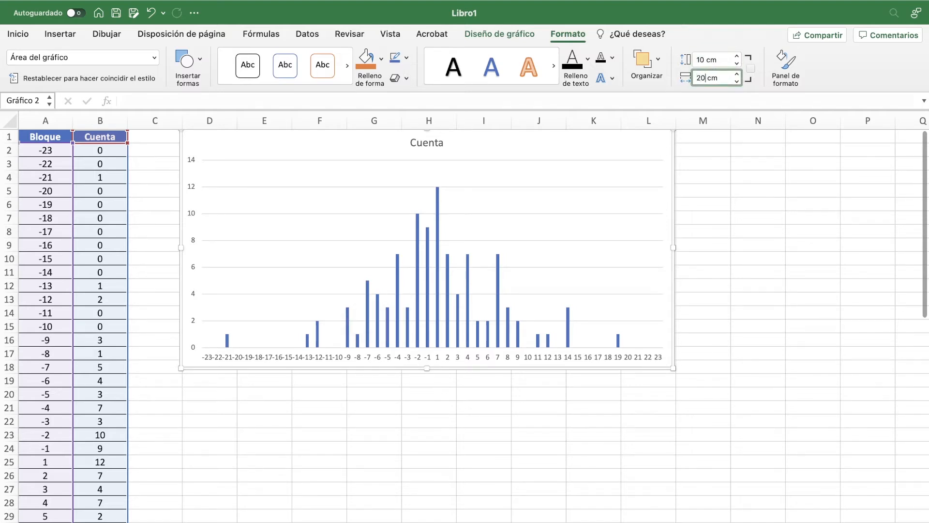
key("Return")
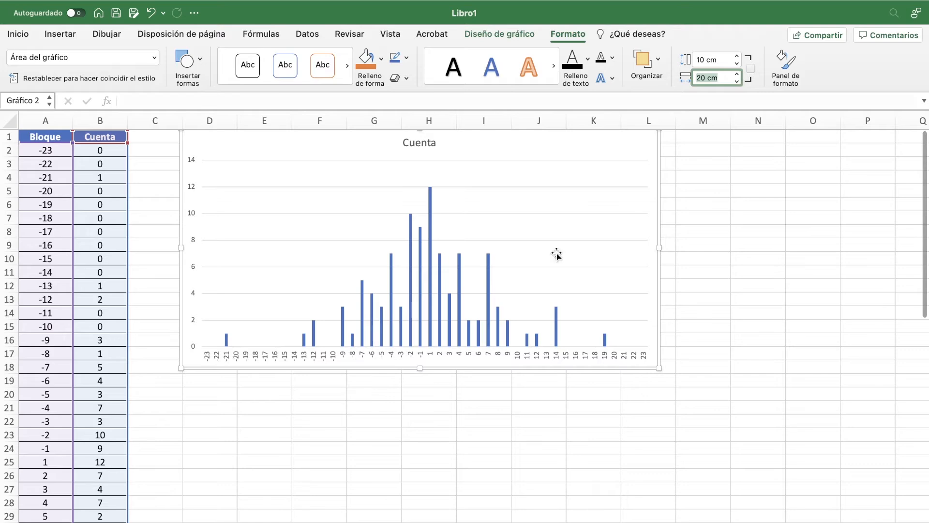
left_click(696, 323)
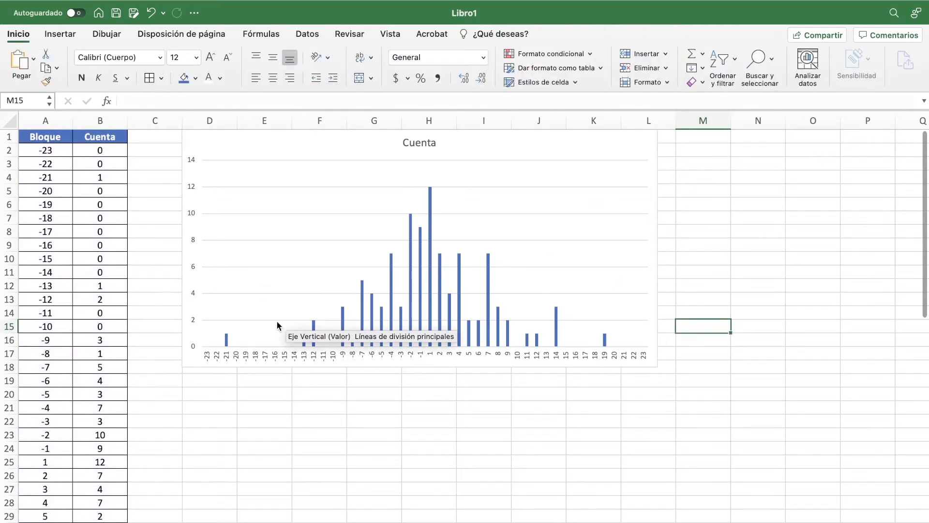
Step: Switch to the lab guide to recheck question 2 about the frequency histogram, and return to the Excel workbook
key("ctrl+Left")
scroll(277, 320, "down", 1)
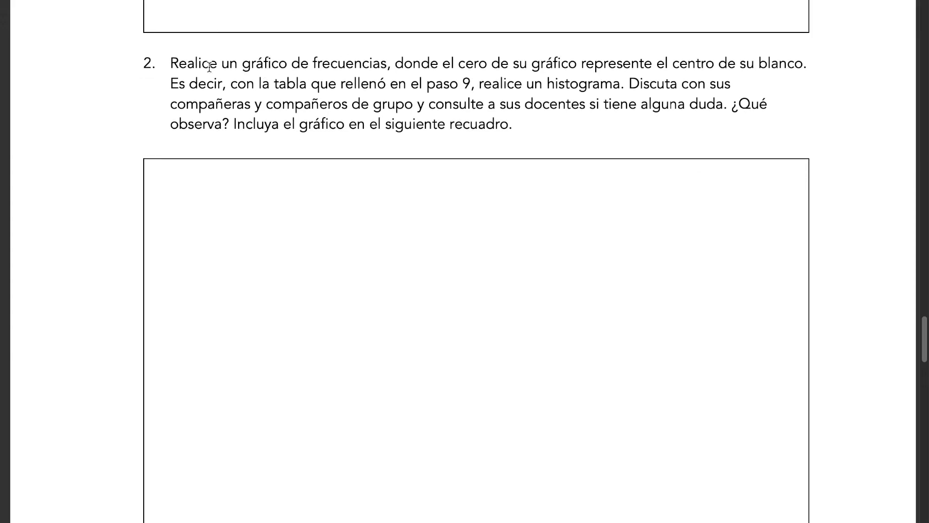
key("ctrl+Right")
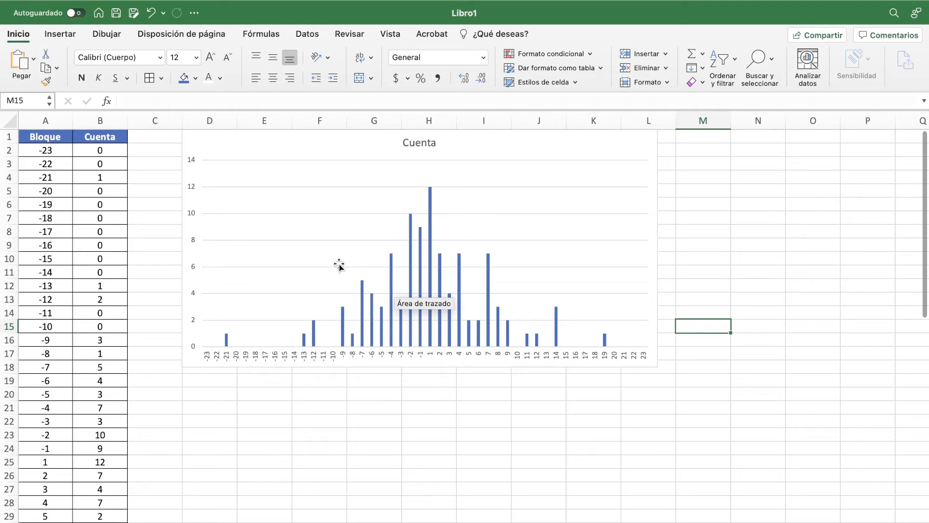
Step: Switch to the lab guide, read question 3 about dividing each block's frequency by the total points, and return to the Excel workbook
key("ctrl+Left")
scroll(338, 263, "down", 12)
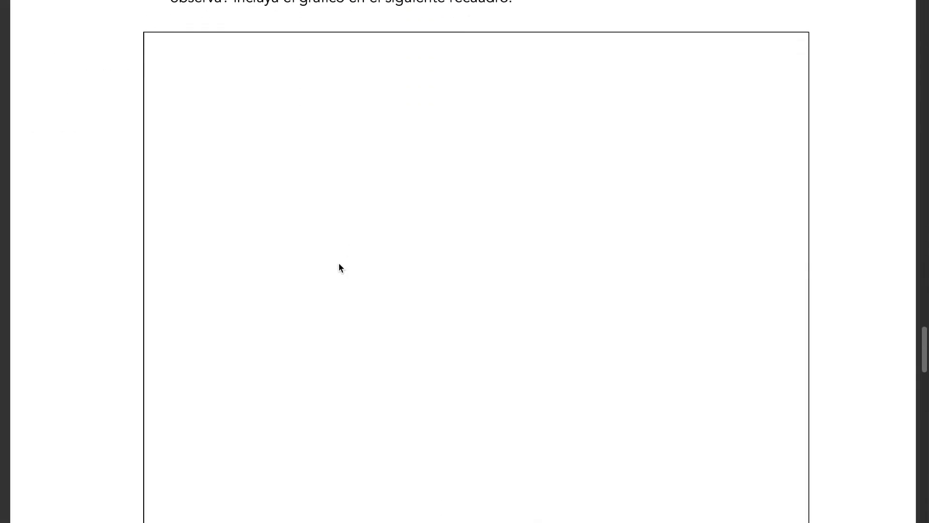
scroll(339, 263, "down", 6)
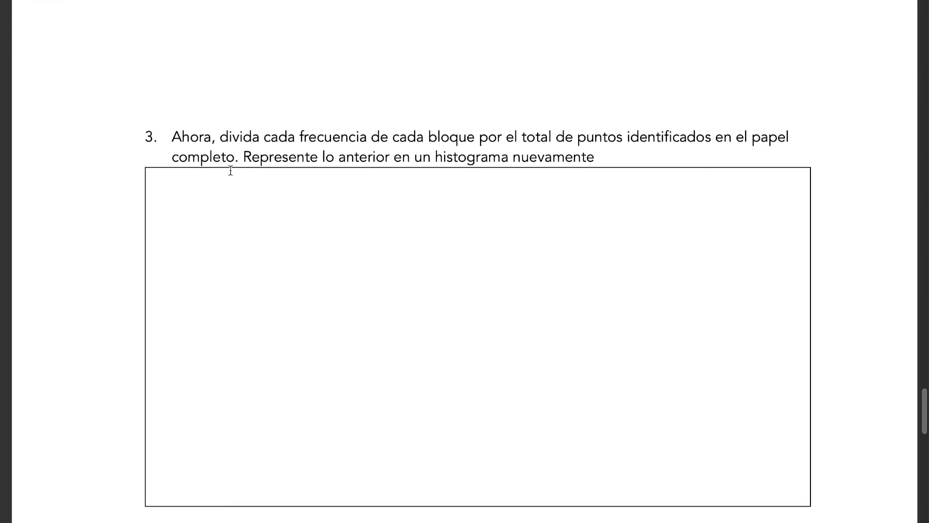
left_click_drag(228, 137, 417, 140)
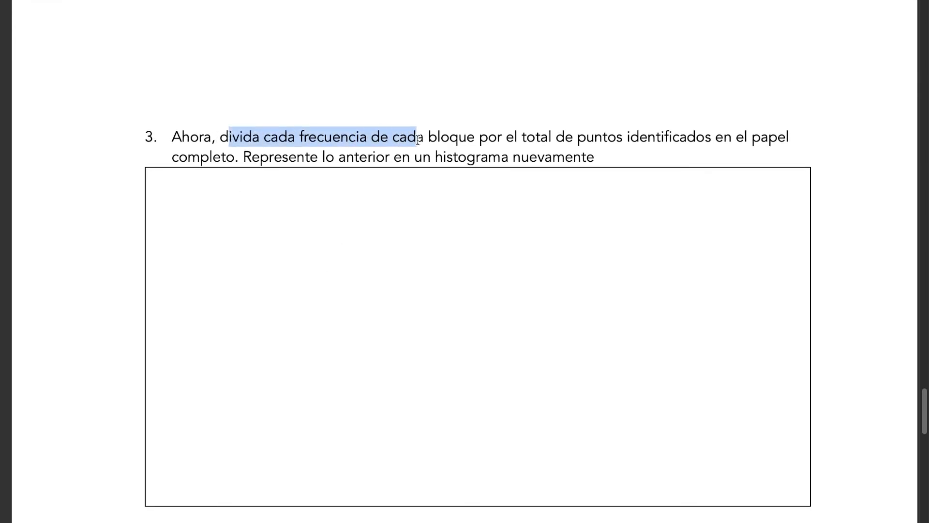
left_click_drag(519, 136, 255, 161)
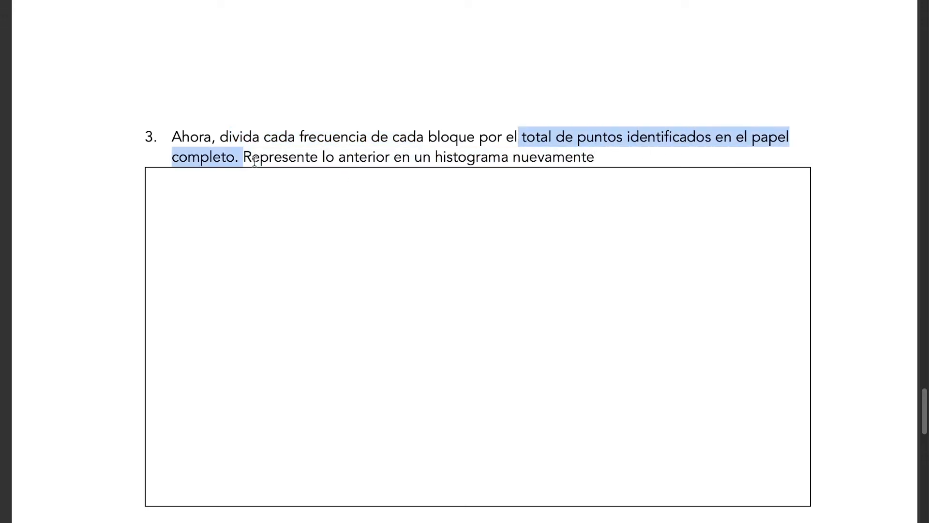
left_click(564, 145)
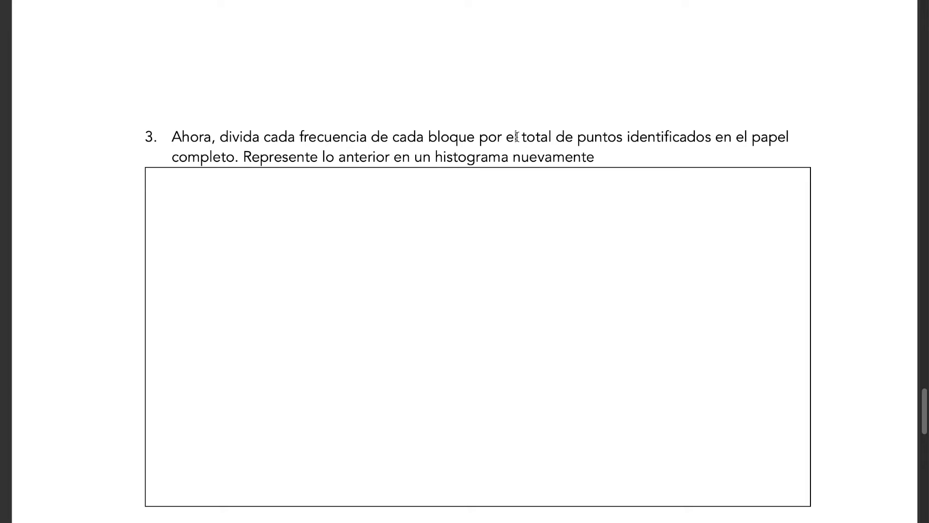
left_click_drag(521, 138, 717, 143)
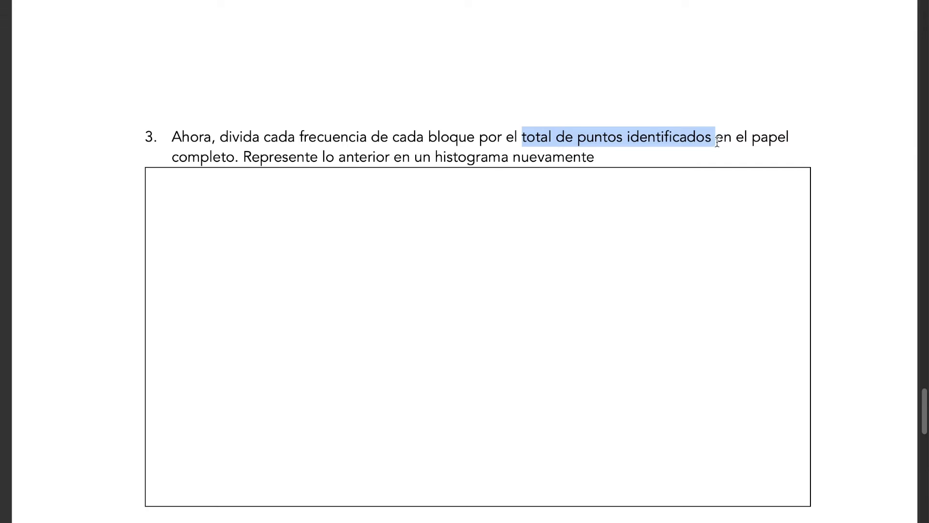
left_click(703, 140)
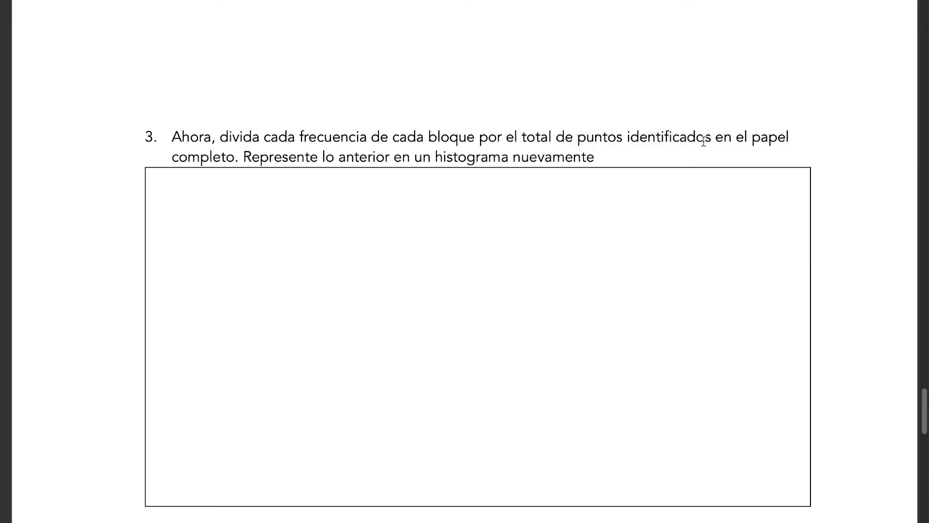
key("ctrl+Right")
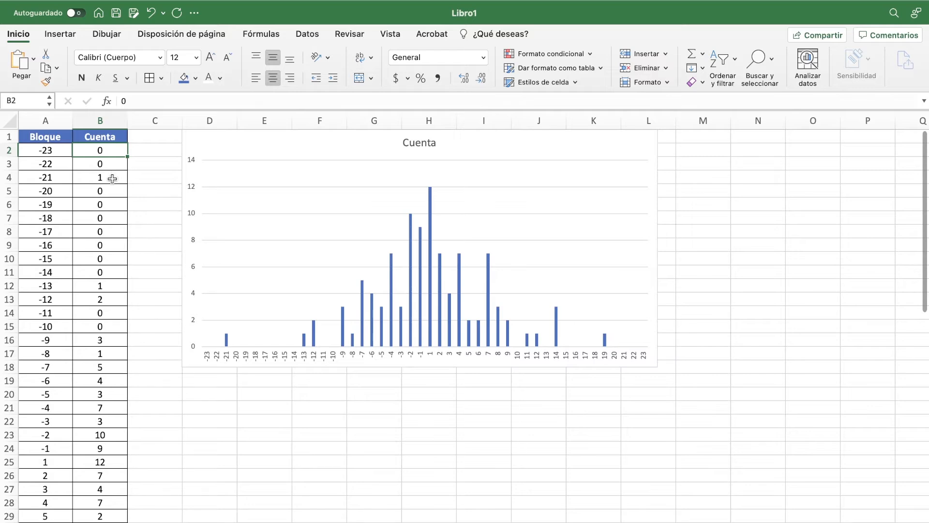
Step: Add the label "TOTAL:" in cell A49, below the block table
scroll(101, 216, "down", 5)
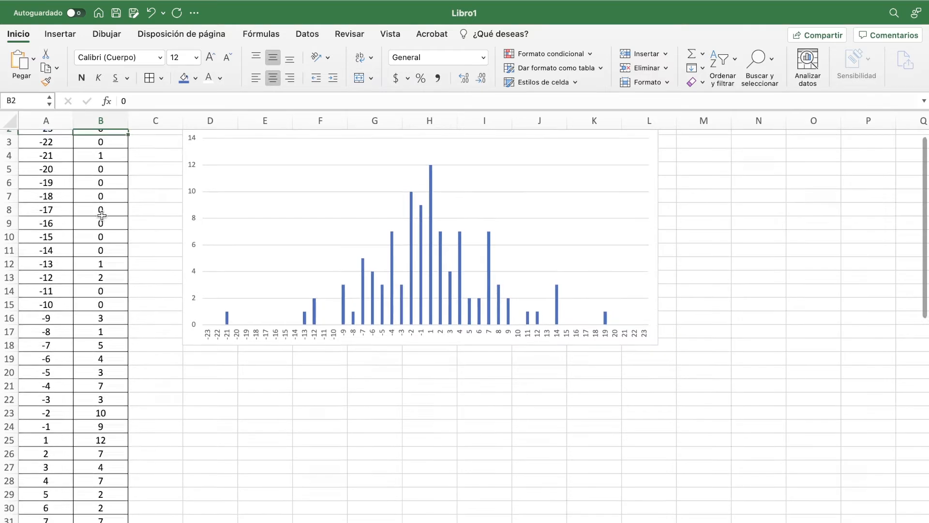
scroll(101, 216, "up", 5)
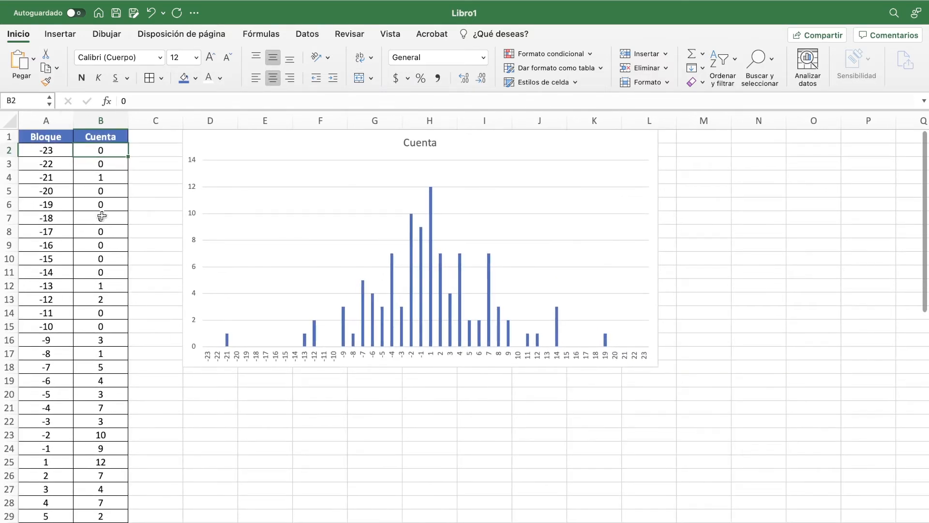
scroll(102, 215, "down", 10)
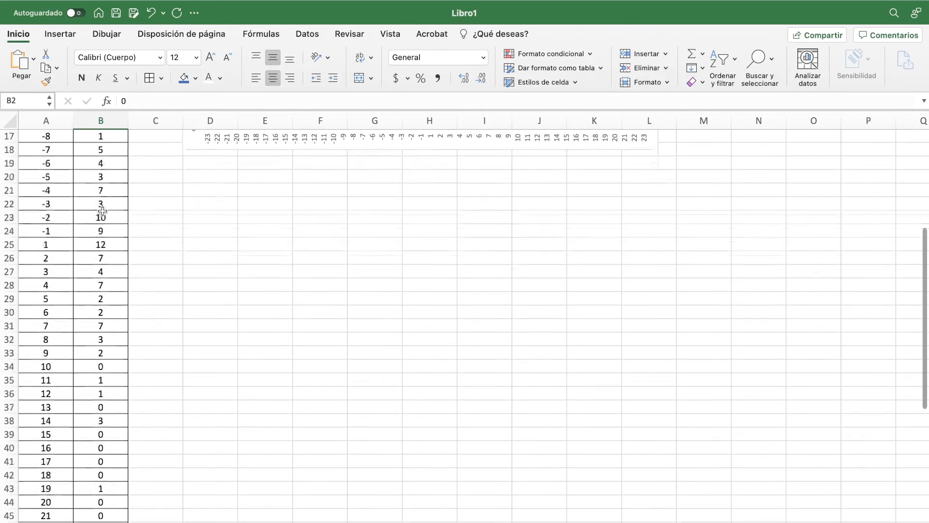
scroll(102, 210, "down", 4)
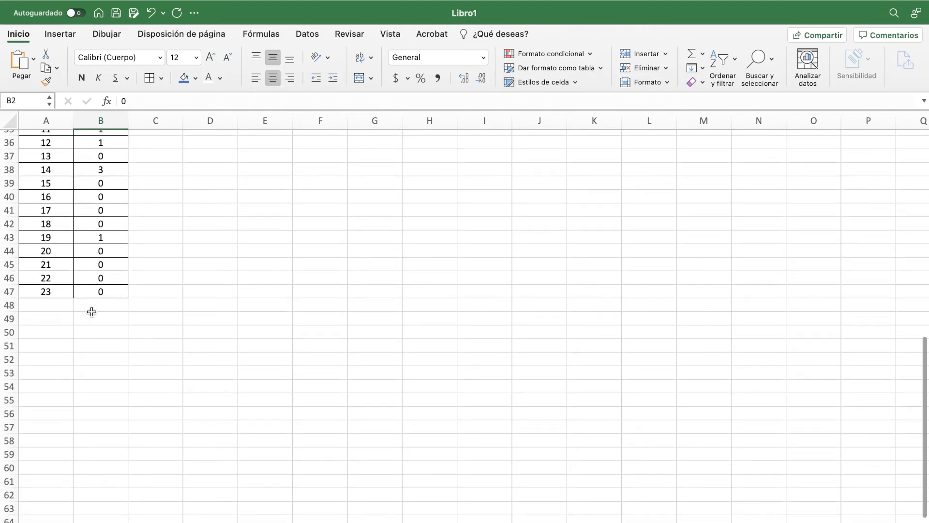
left_click(52, 318)
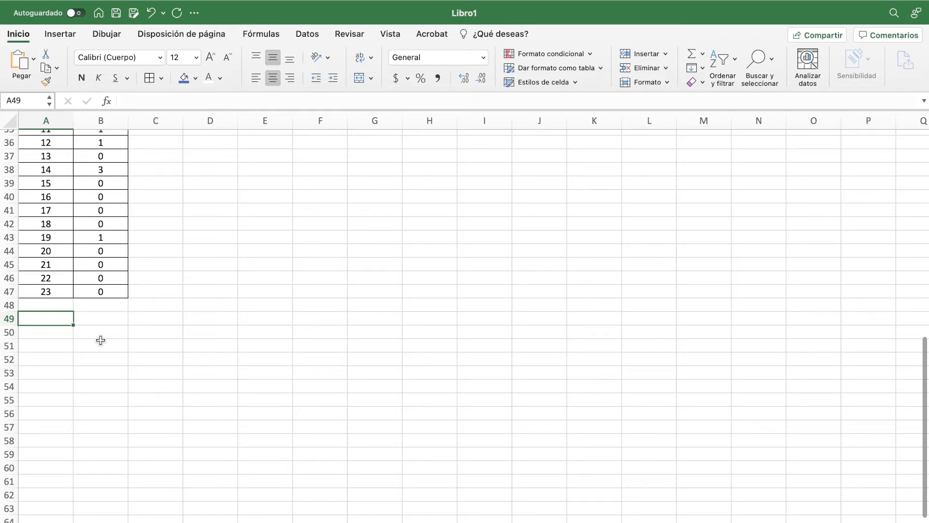
type("T")
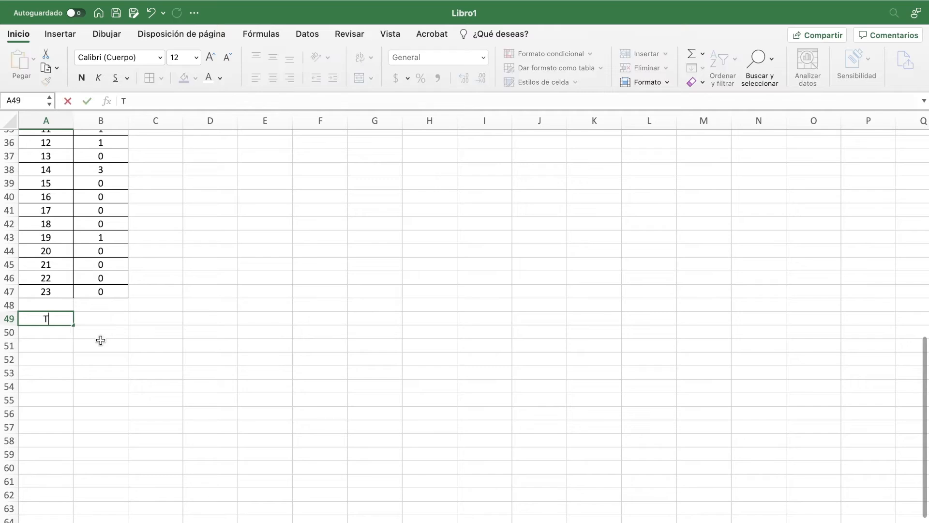
type("OTAL:")
Step: Calculate the total number of points in B49 with =SUMA(B2:B47), and select the resulting cell
left_click(99, 317)
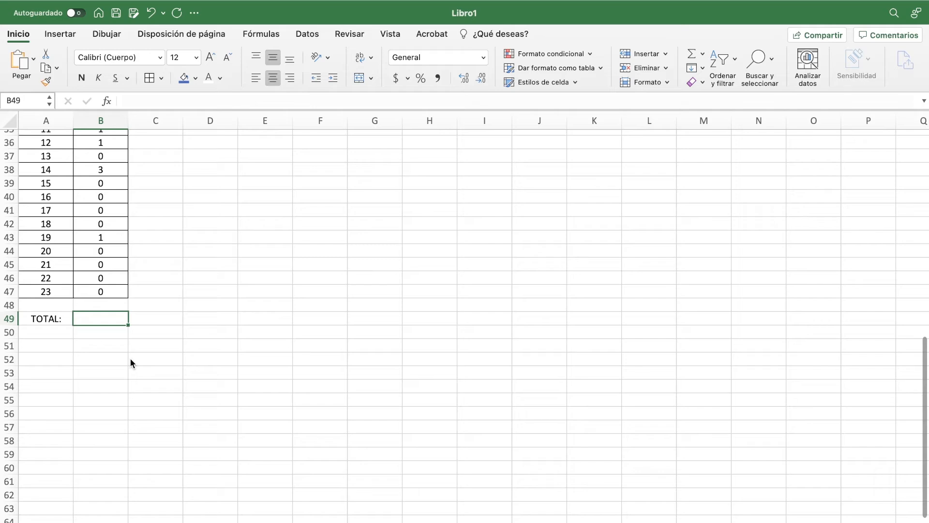
type("=")
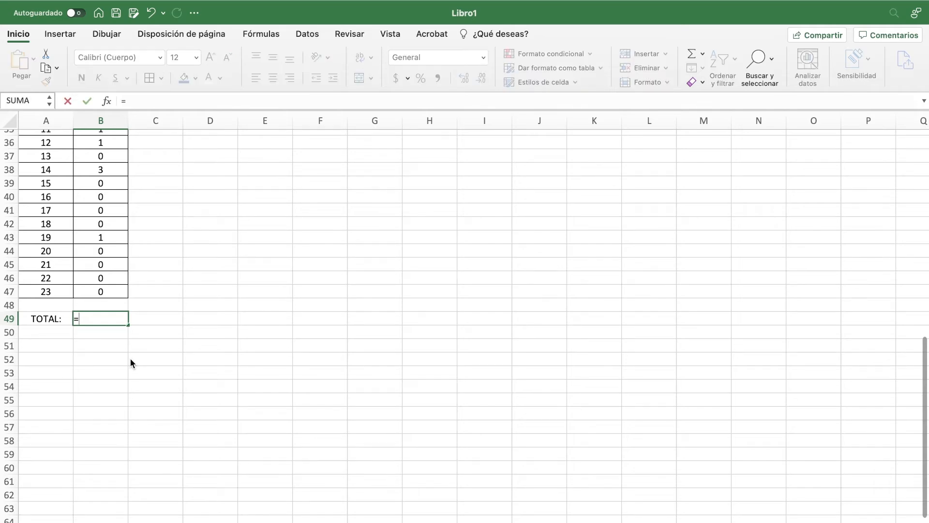
type("S")
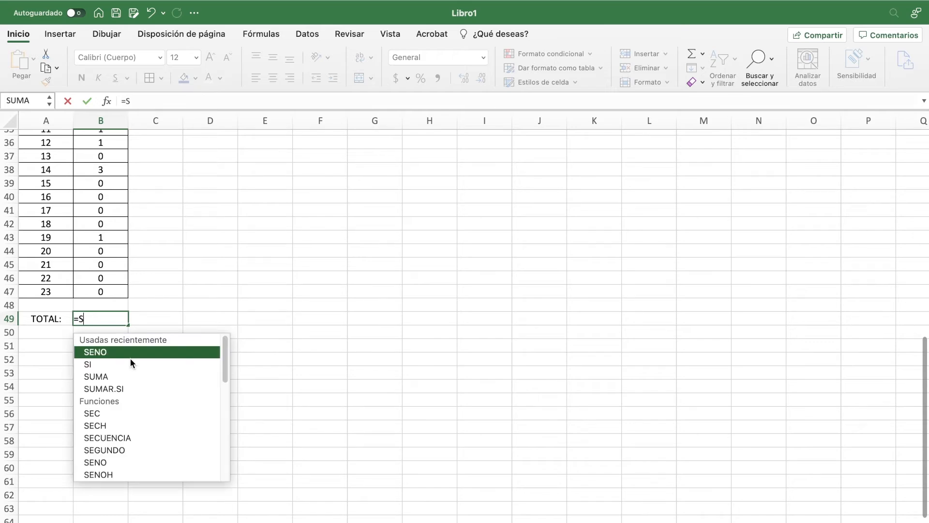
type("UMA")
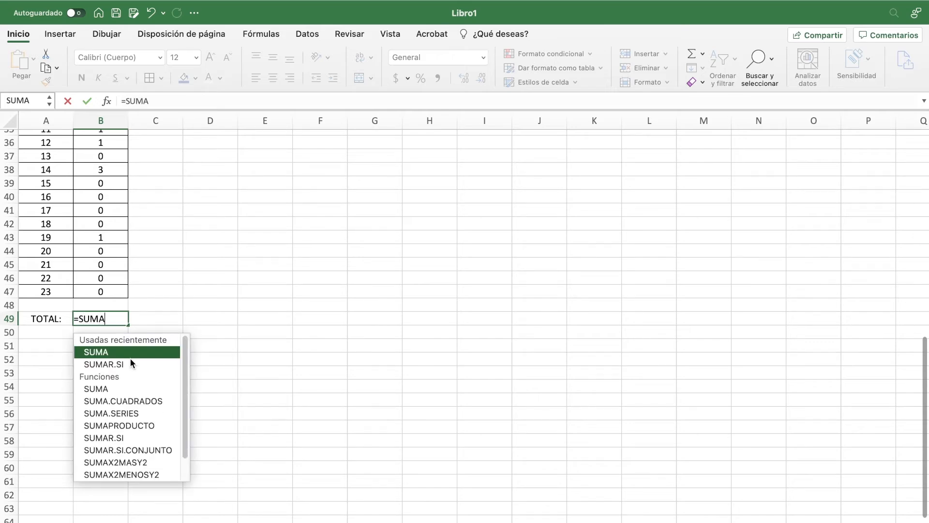
type("(")
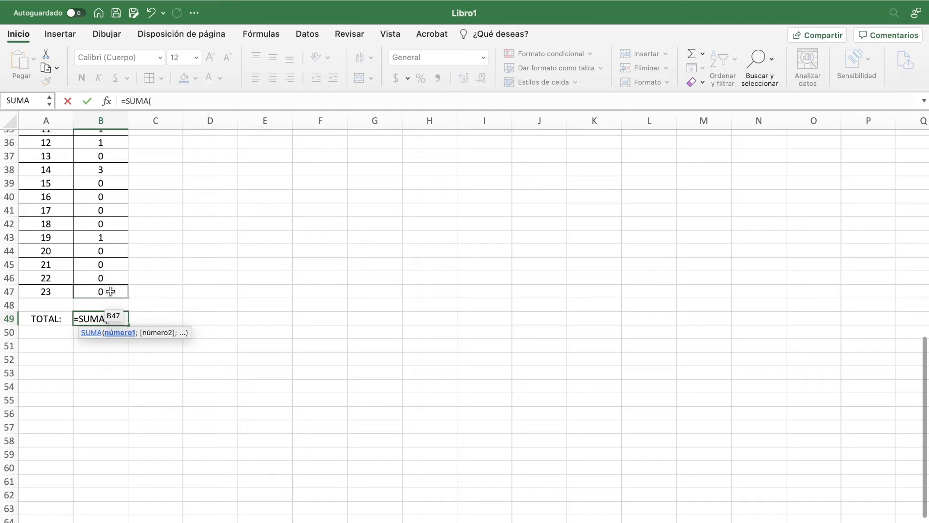
left_click_drag(110, 291, 104, 148)
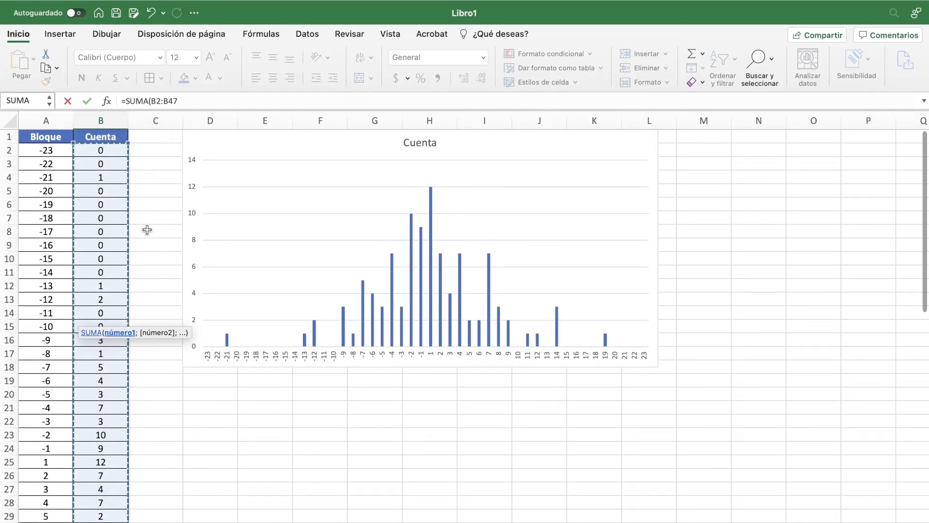
type(")")
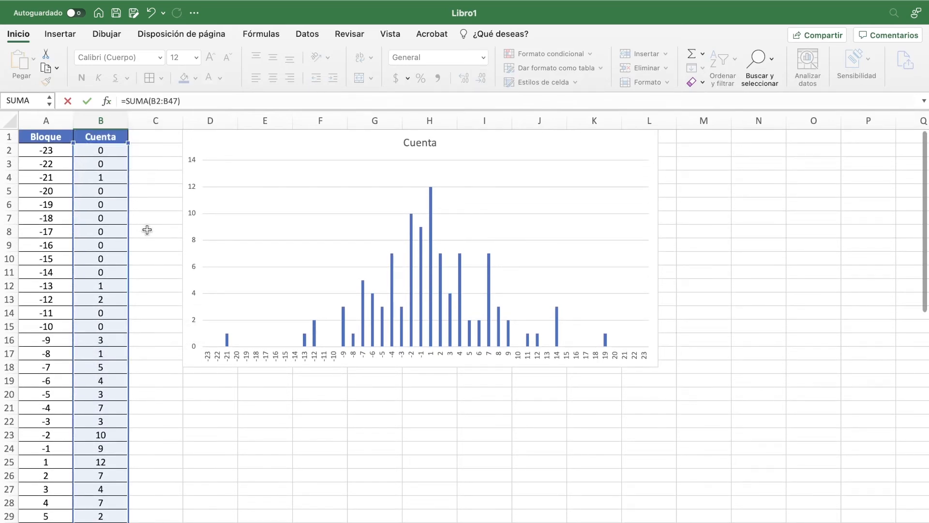
key("Return")
scroll(146, 228, "down", 3)
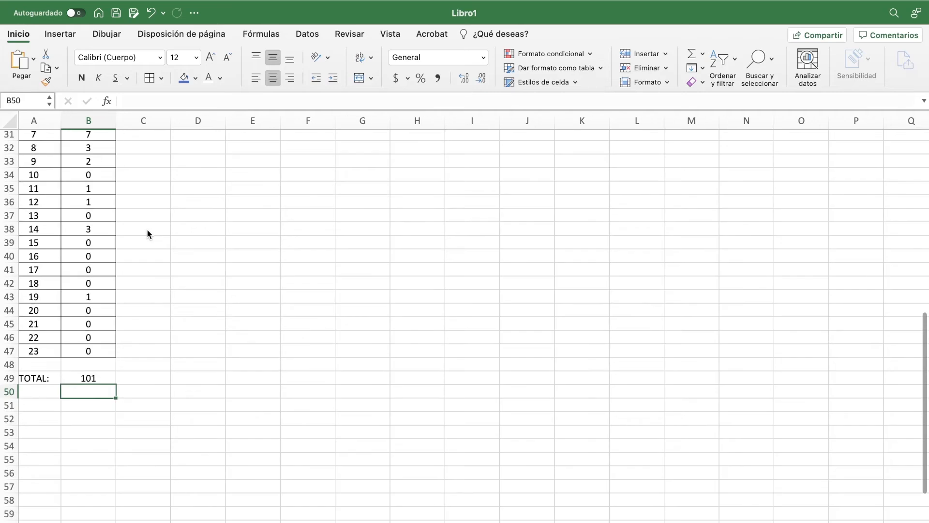
left_click(107, 384)
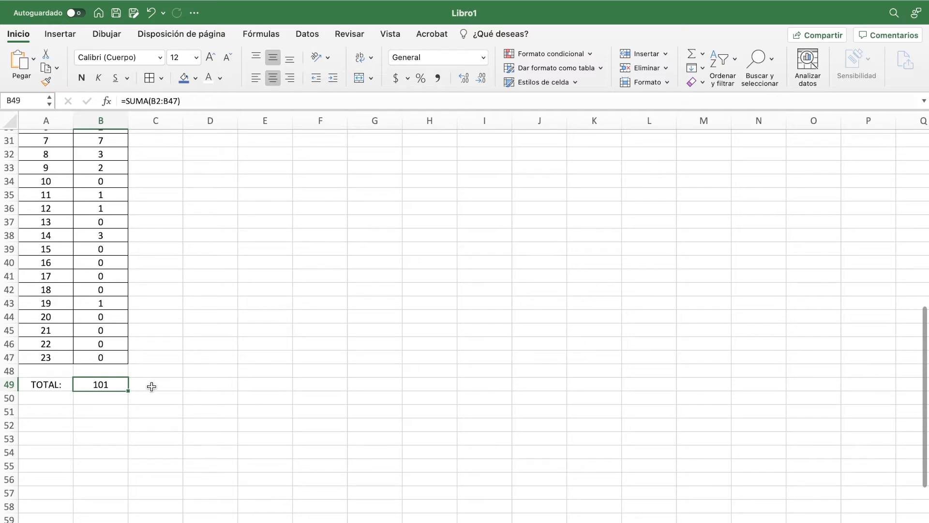
Step: Switch to the lab guide, highlight the instruction in question 3 to divide each frequency, and return to the Excel workbook
key("ctrl+Left")
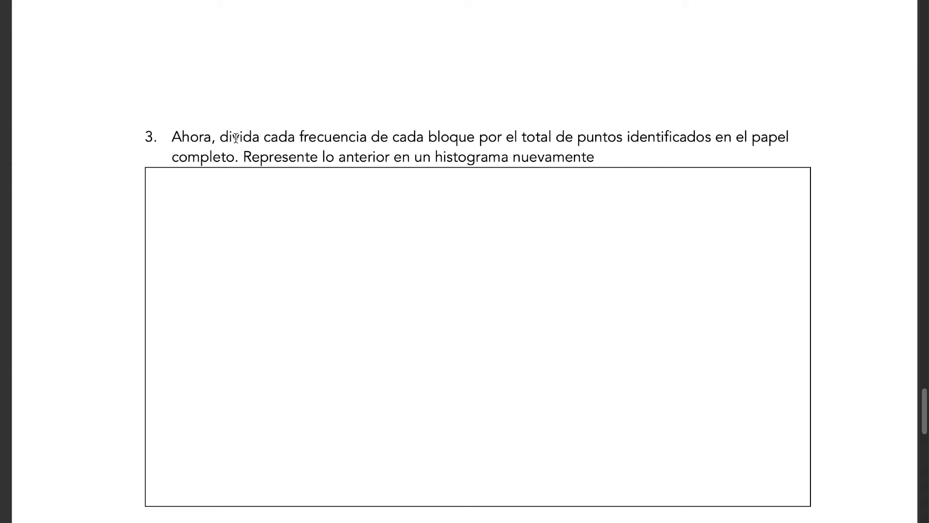
left_click_drag(223, 138, 415, 139)
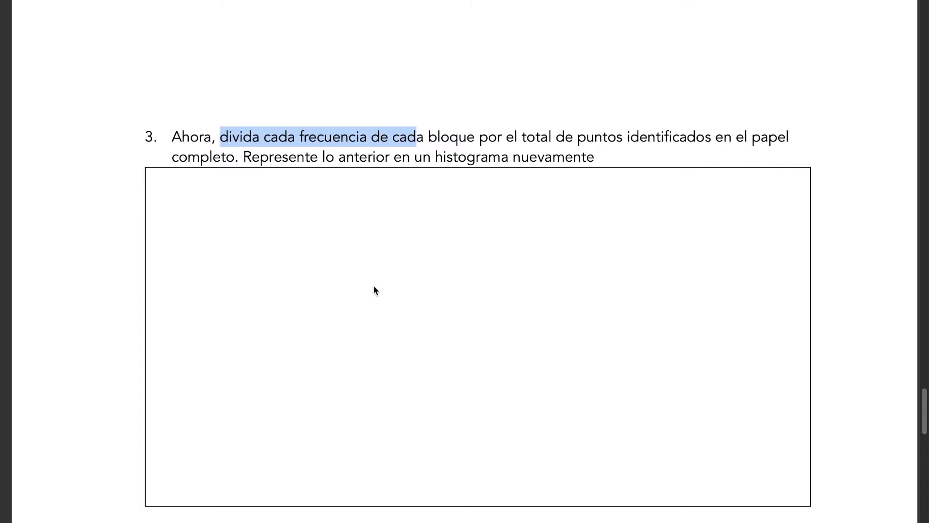
key("ctrl+Right")
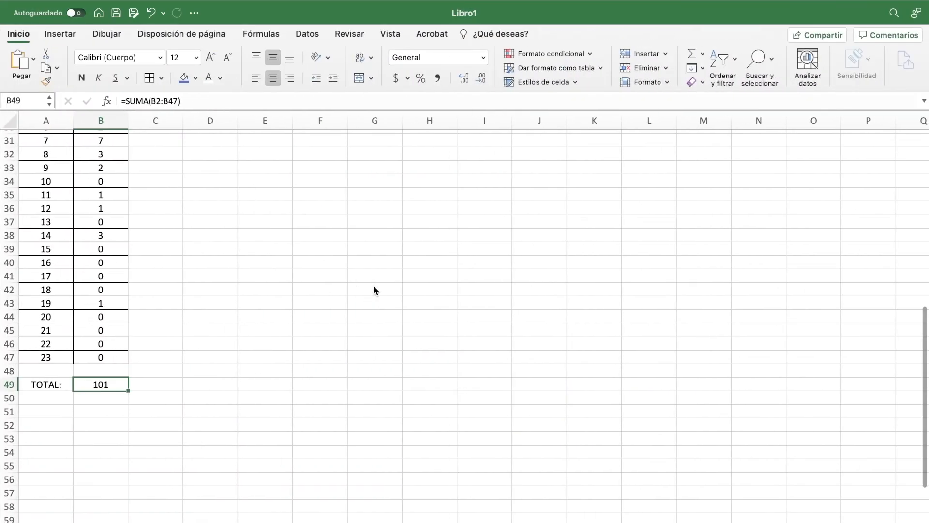
Step: Rename the B1 header as "Cuenta (Frecuencia)" and fit column B's width to its text
scroll(373, 286, "up", 1)
scroll(374, 286, "down", 2)
scroll(373, 288, "up", 10)
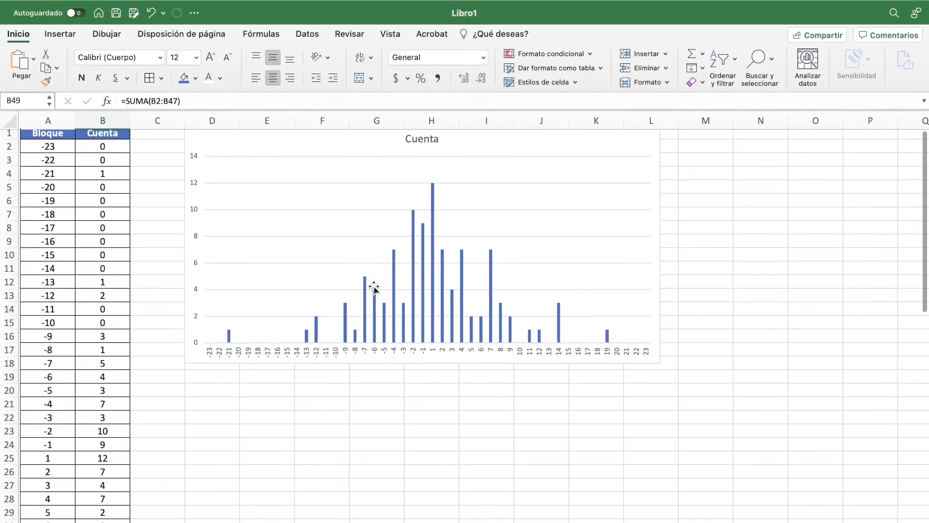
left_click(115, 137)
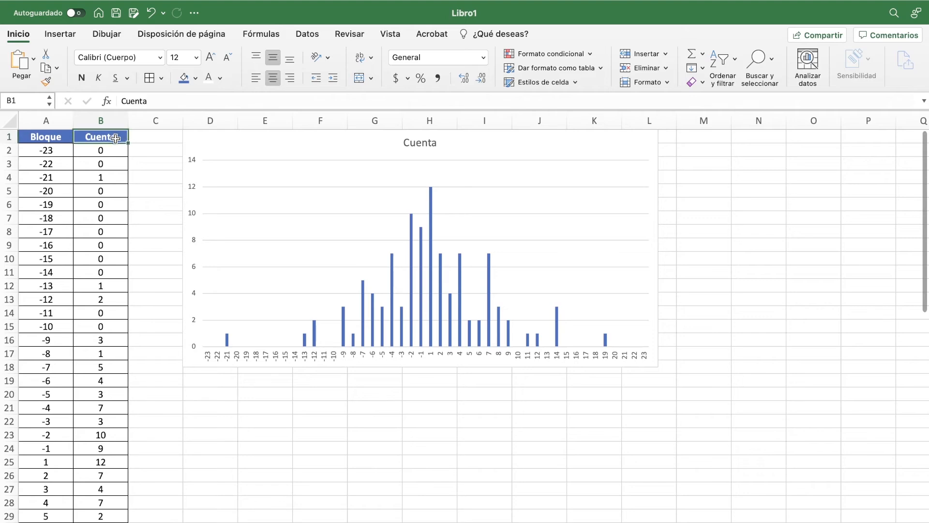
left_click(158, 103)
type("(")
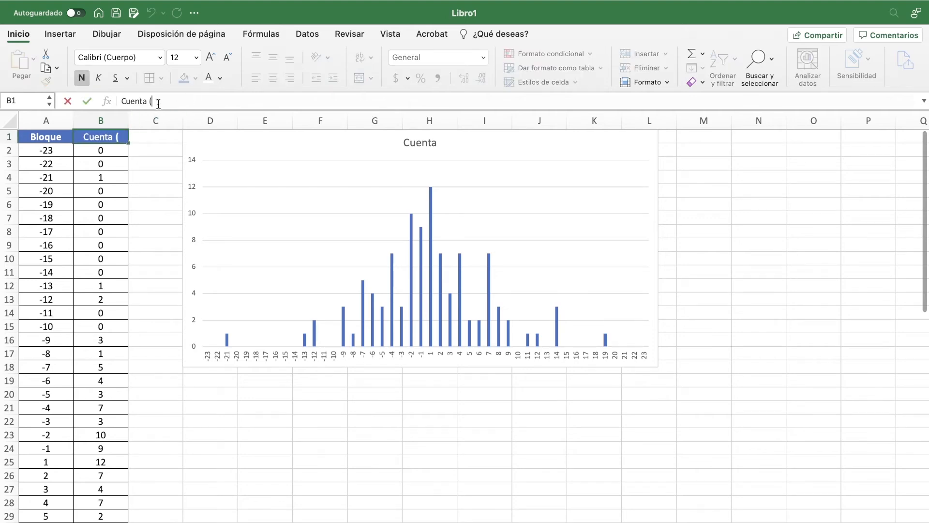
type("Frecuencia)")
key("Return")
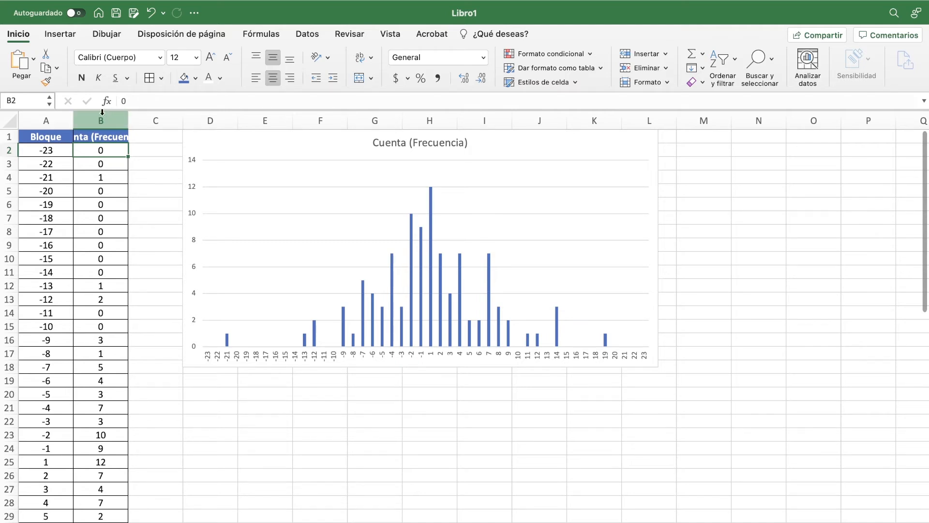
double_click(128, 119)
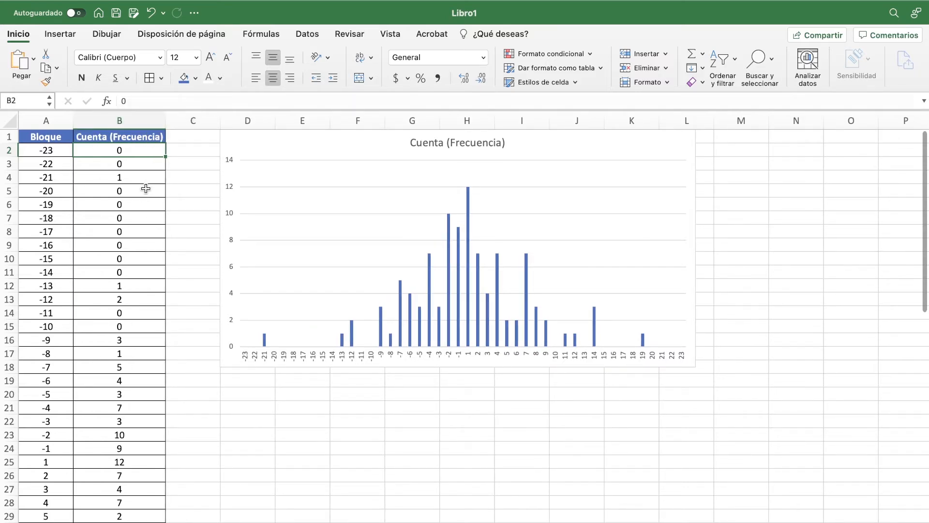
Step: Insert a new column C between the Cuenta (Frecuencia) column and the chart
left_click(191, 123)
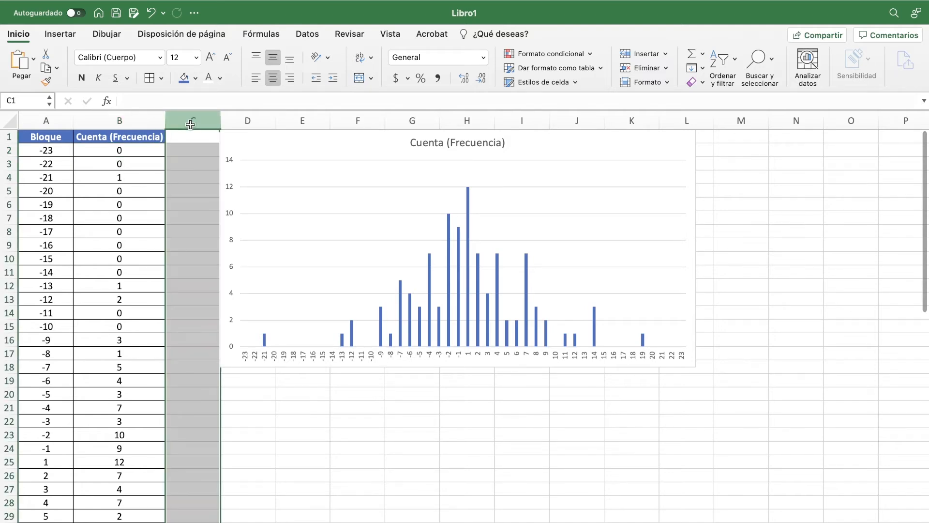
right_click(190, 124)
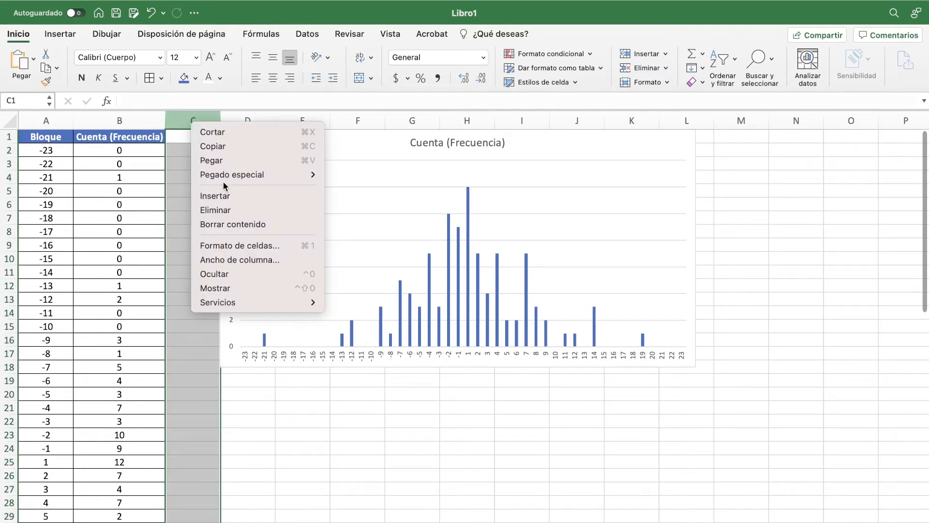
left_click(231, 195)
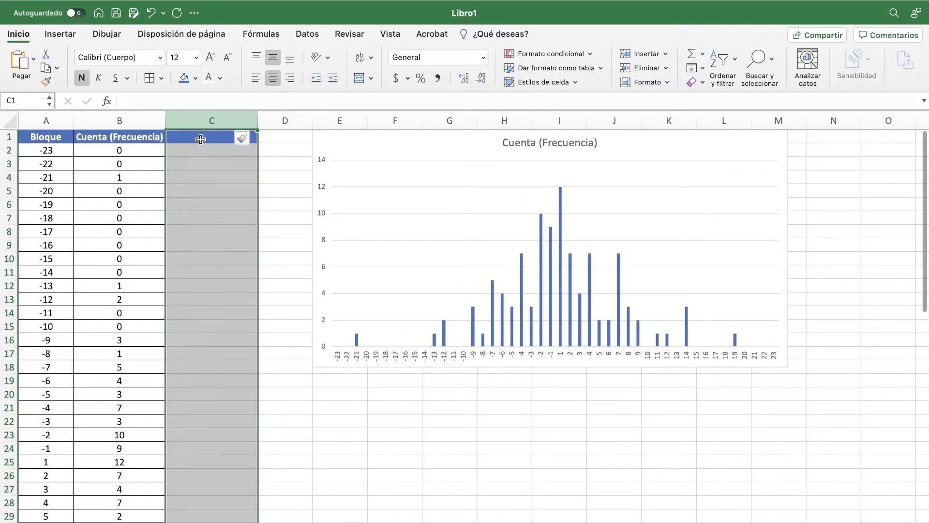
Step: Title the new column "Frecuencia/Total de puntos" in C1 and fit its width to the header
left_click(205, 139)
type("Frec")
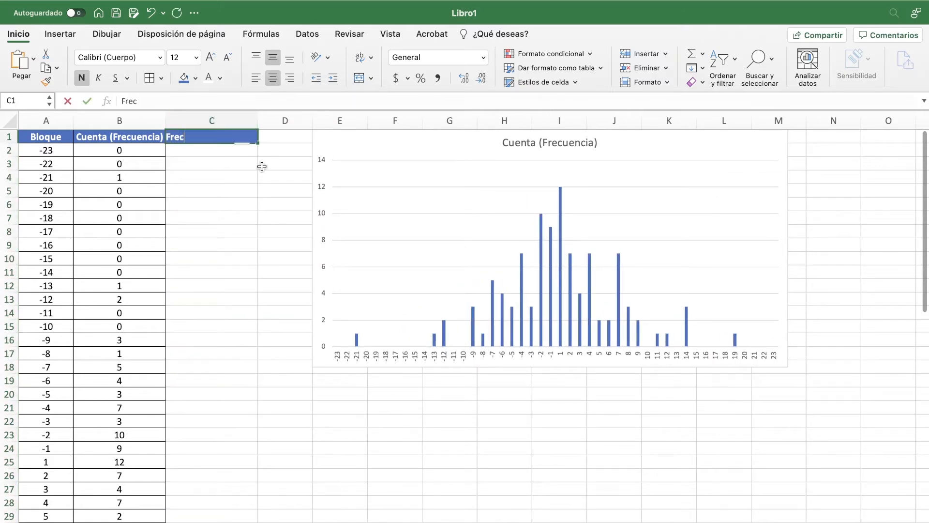
type("uencia/Tota")
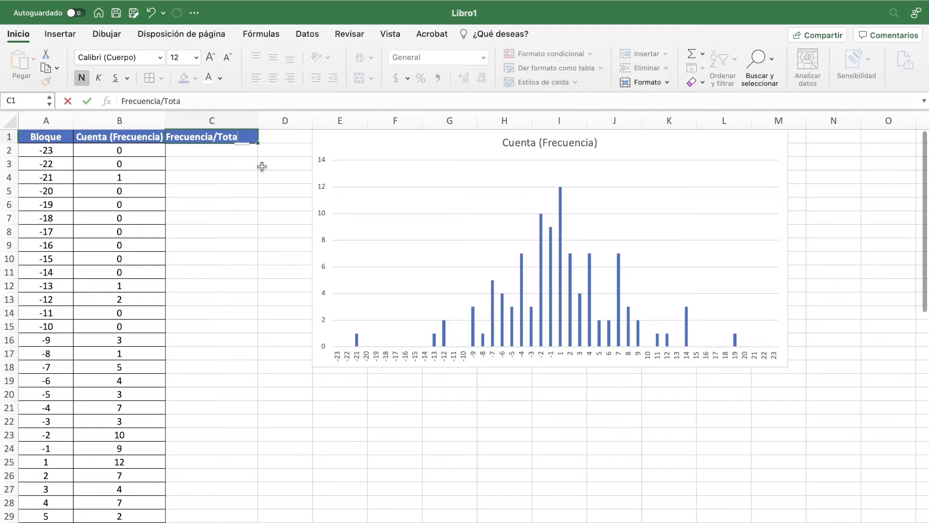
type("l de puntos")
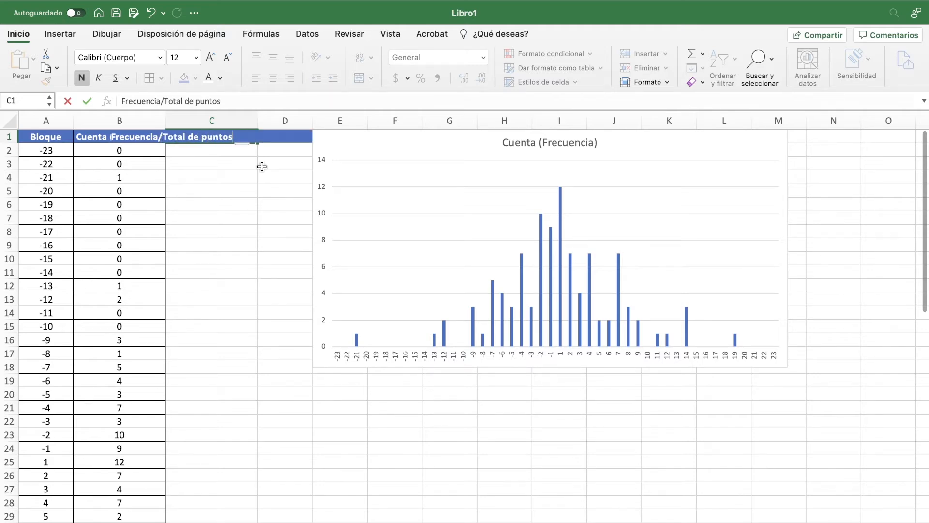
key("Return")
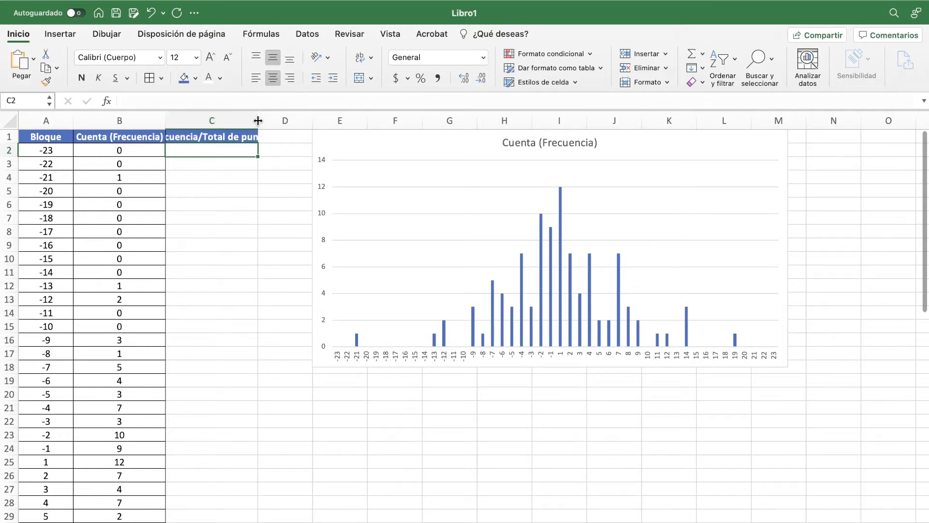
double_click(258, 120)
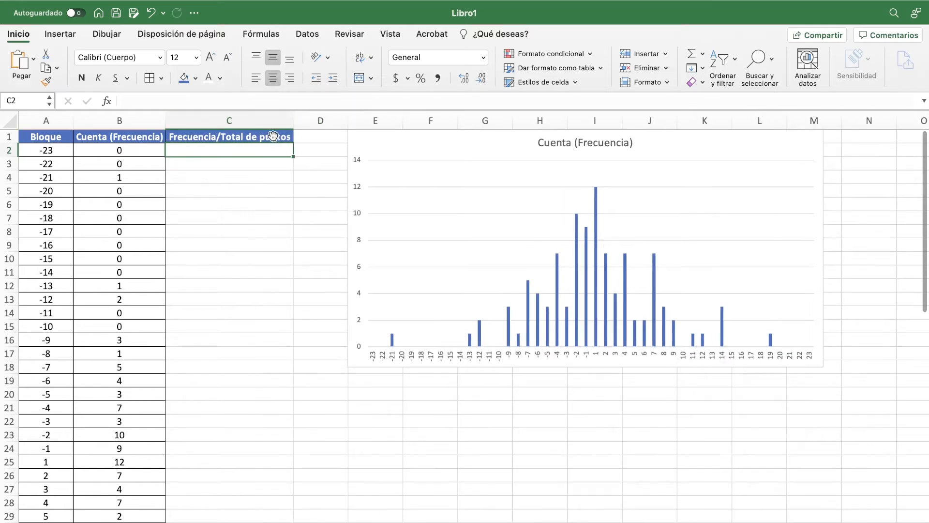
Step: Apply cell borders to the Frecuencia/Total de puntos column from its header down, and clear the range selection
left_click_drag(250, 136, 210, 498)
left_click(146, 83)
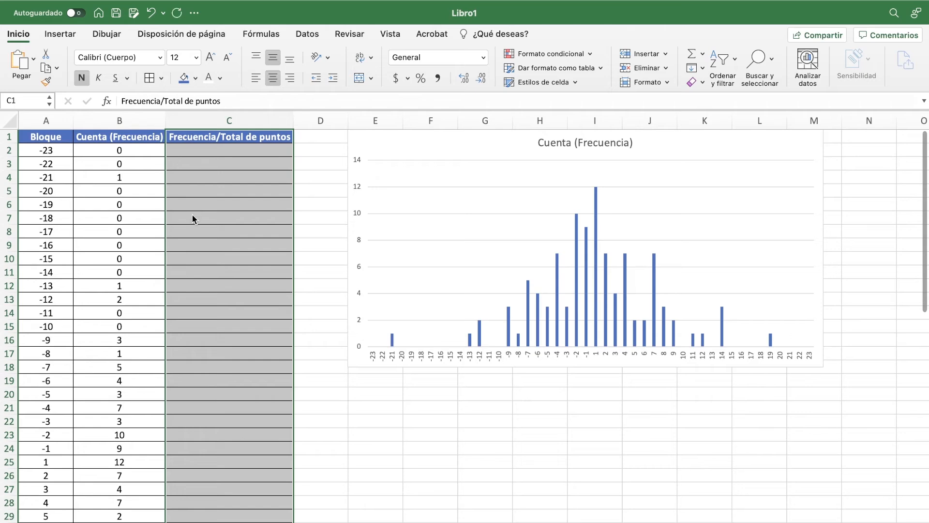
left_click(226, 163)
Step: Enter a formula in C2 dividing the first block's frequency by the total count, =B2/B49
left_click(243, 150)
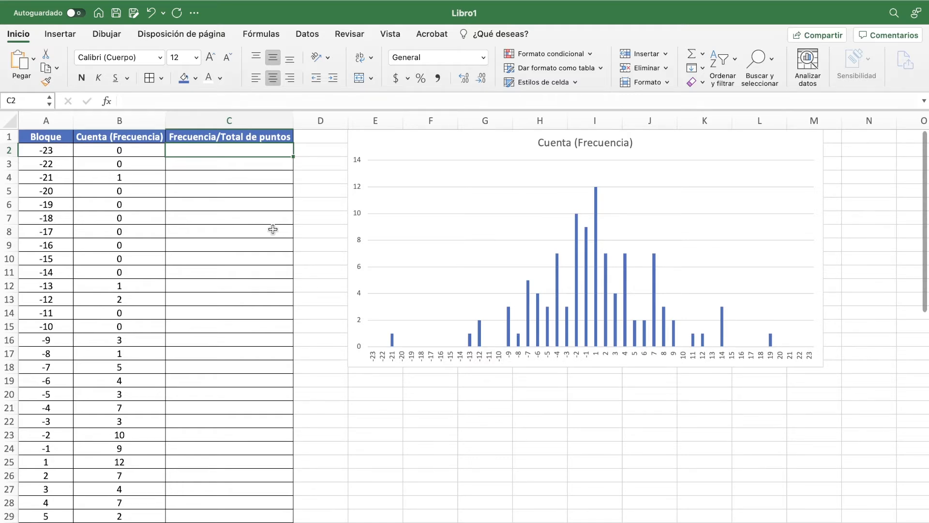
type("=")
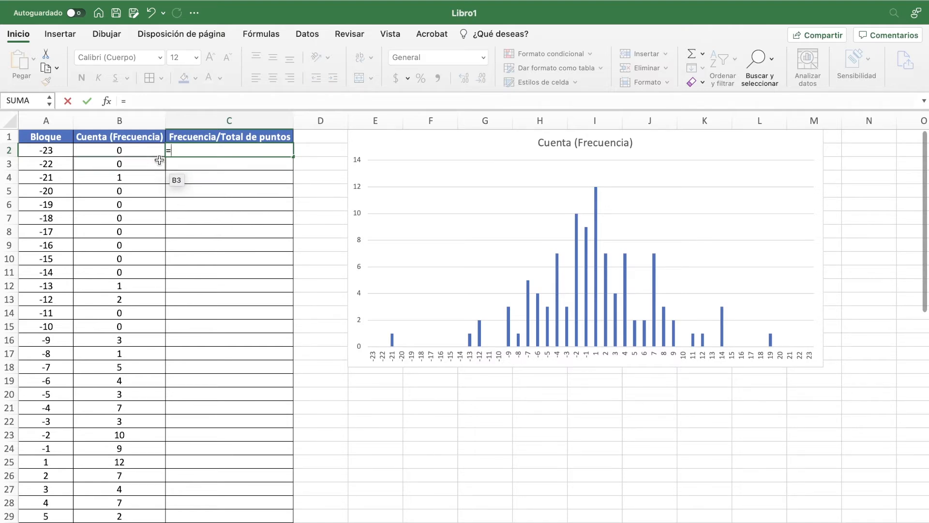
left_click(134, 151)
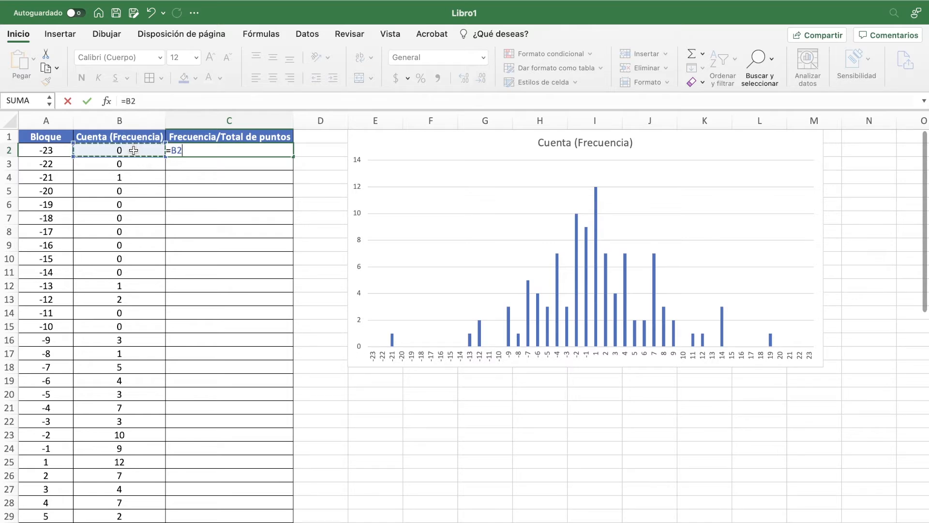
type("/")
scroll(148, 296, "down", 12)
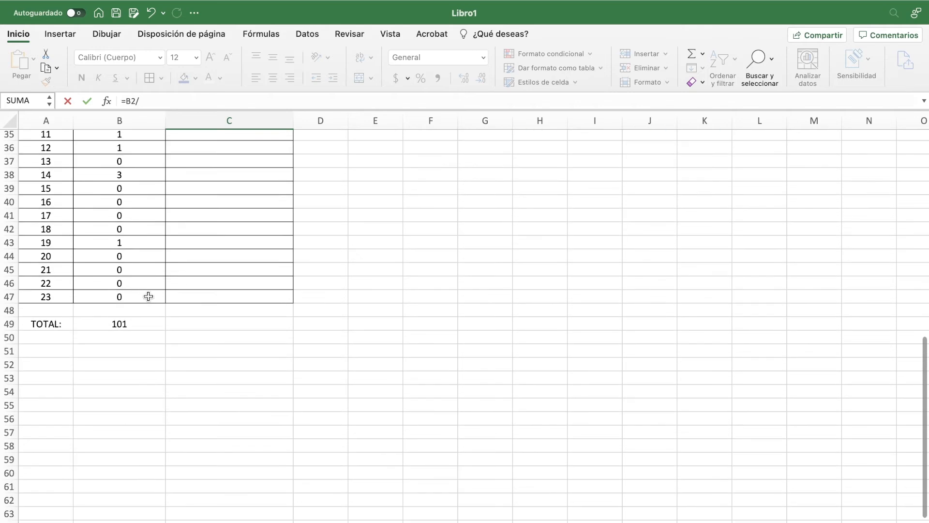
scroll(148, 296, "up", 1)
left_click(133, 329)
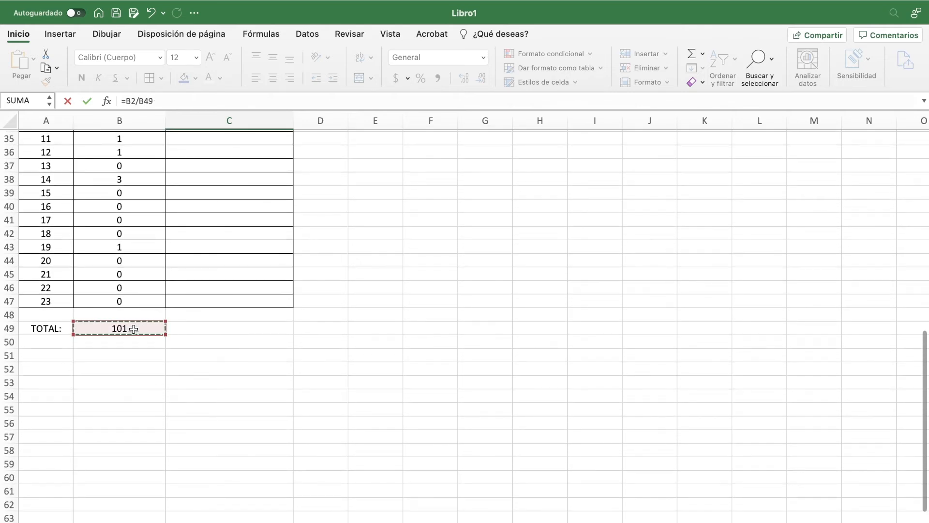
key("Return")
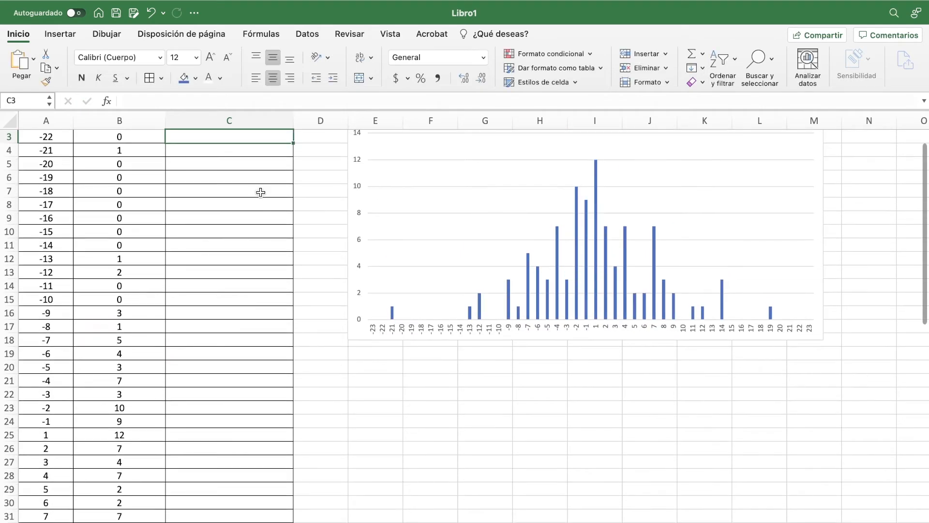
scroll(260, 192, "up", 2)
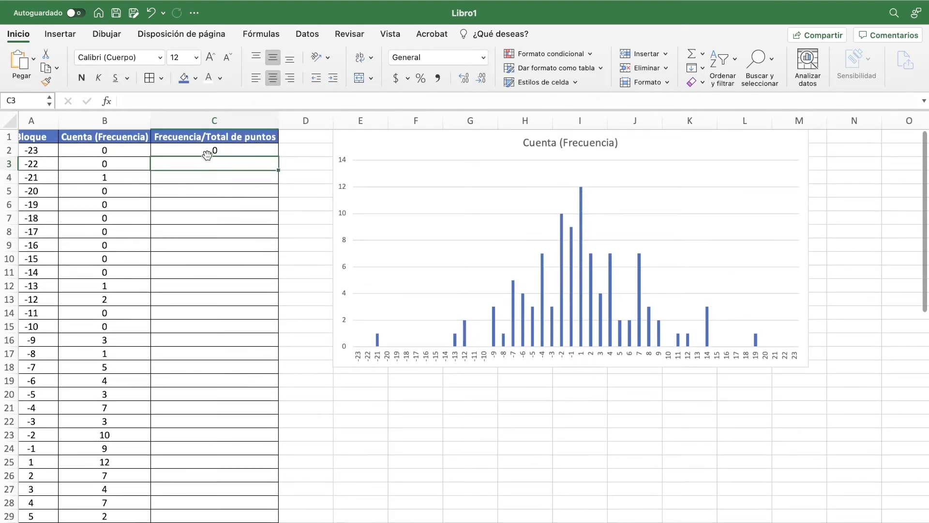
scroll(146, 154, "left", 1)
scroll(145, 154, "down", 1)
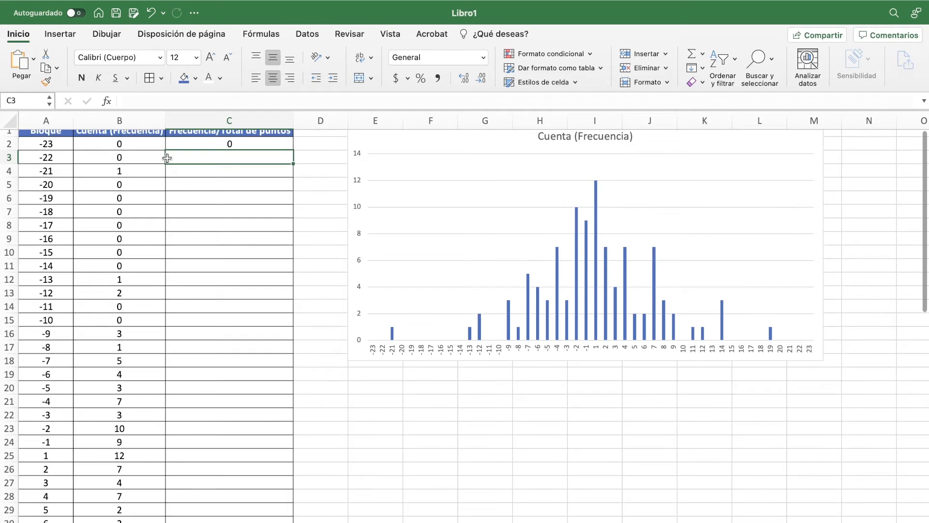
scroll(219, 146, "up", 1)
left_click(219, 146)
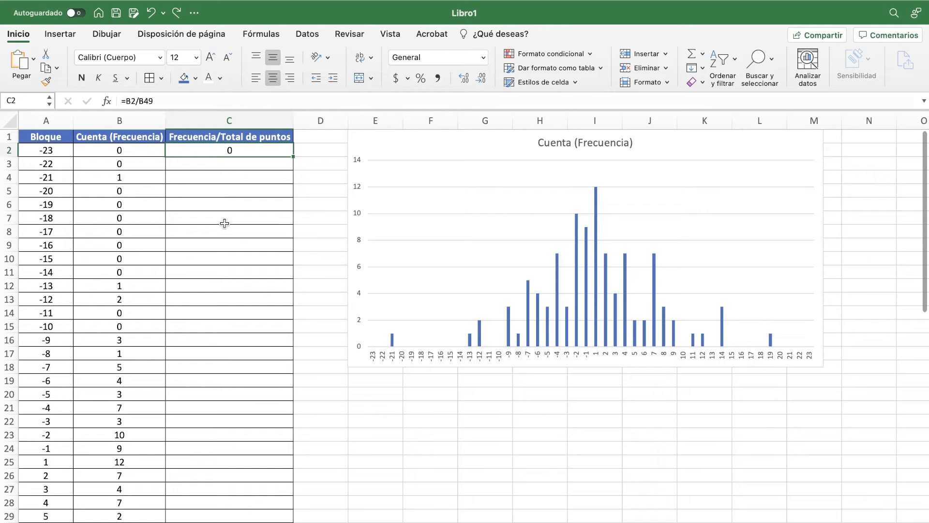
left_click(220, 165)
type("=")
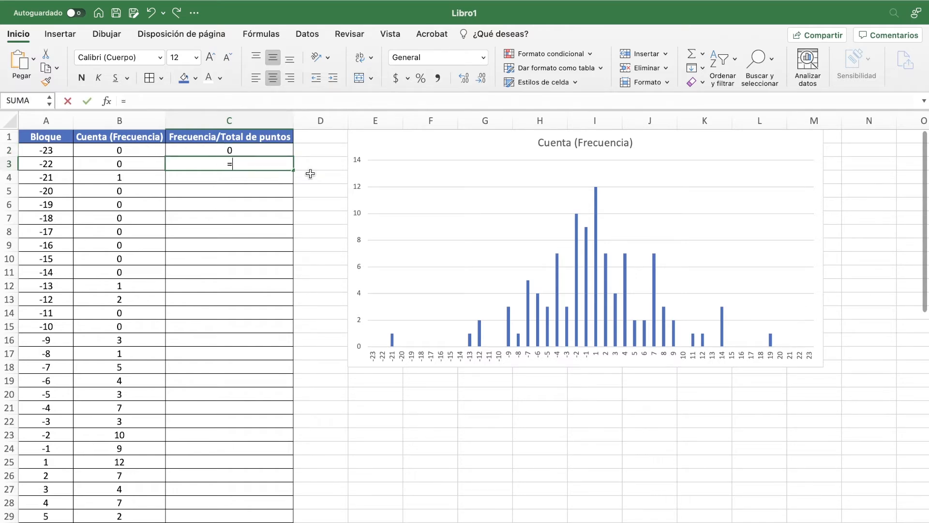
left_click(124, 166)
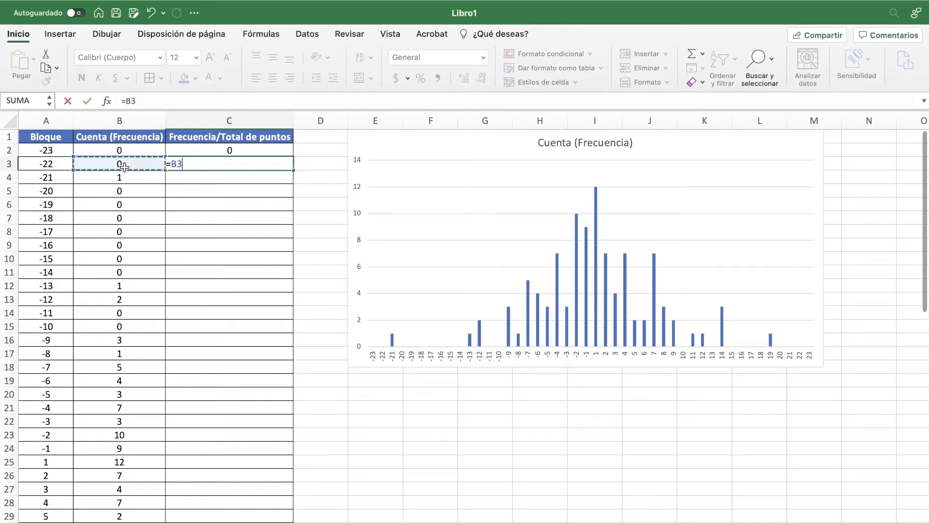
type("/")
key("BackSpace")
key("BackSpace")
key("BackSpace")
key("BackSpace")
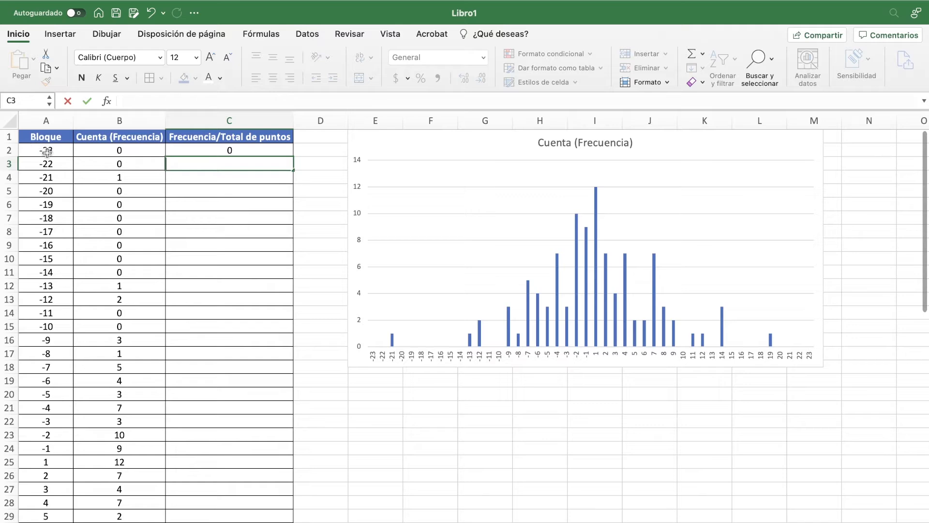
Step: Fill the C2 formula down the Frecuencia/Total de puntos column to row 47 and clear the range selection
left_click(244, 153)
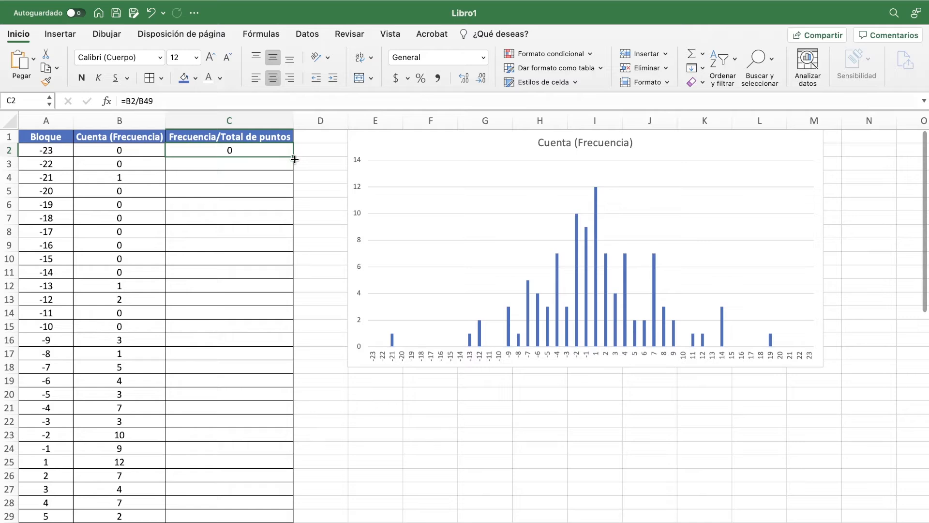
left_click_drag(294, 159, 289, 516)
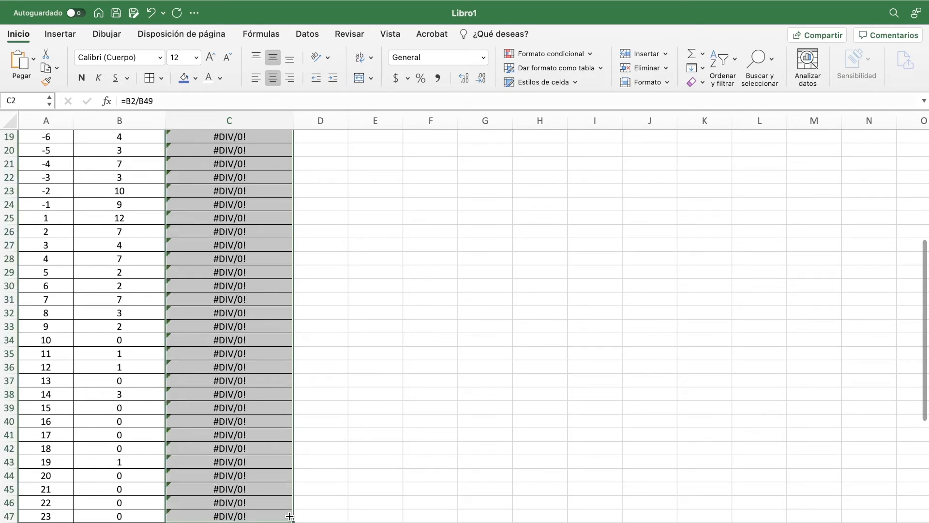
left_click(350, 272)
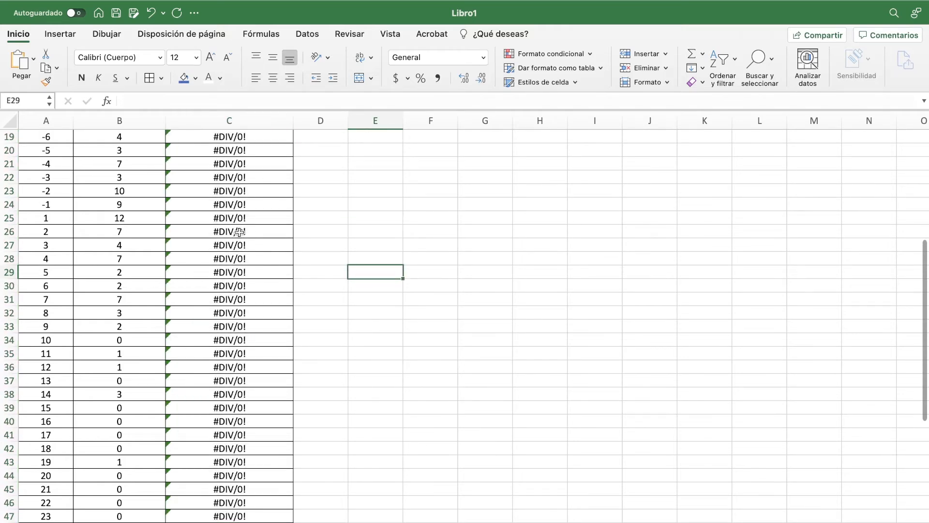
Step: Inspect the formulas in C5, C3 and C2, and check the frequency in B2 and the total in B49
scroll(239, 232, "up", 6)
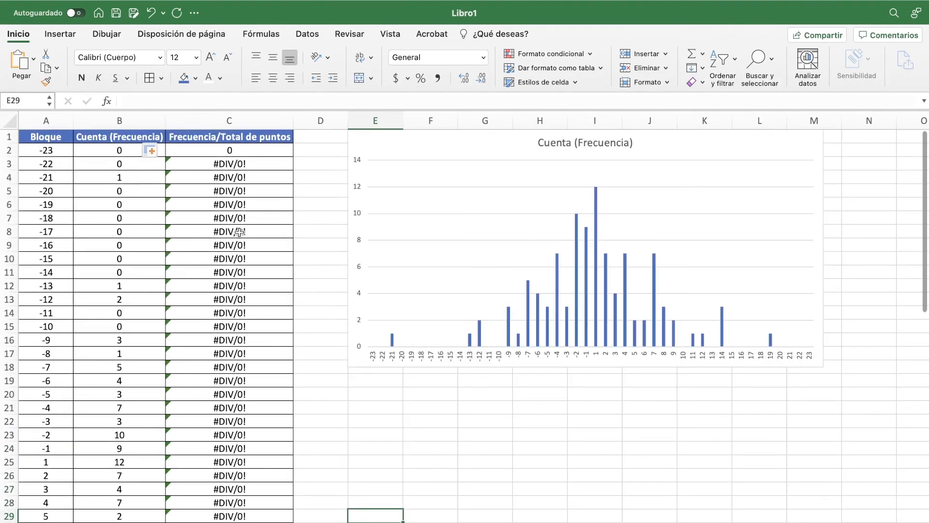
left_click(250, 194)
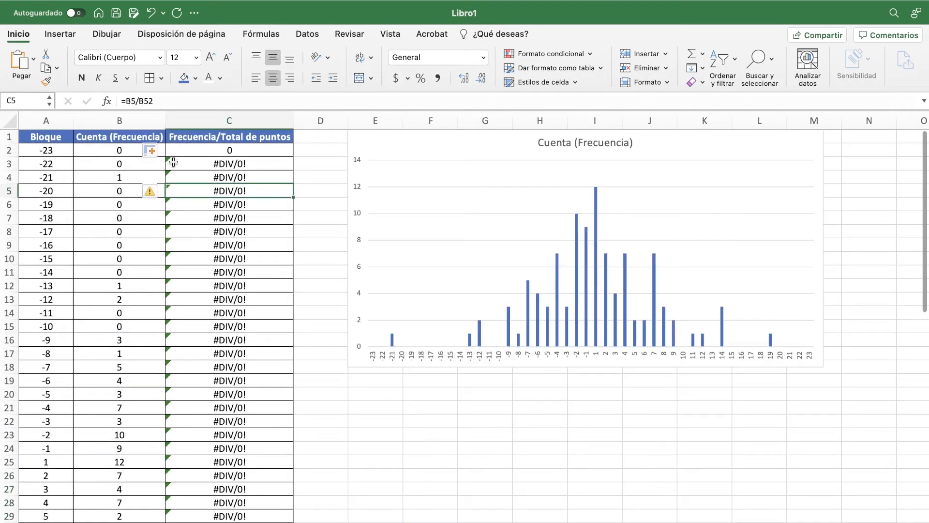
left_click(202, 164)
left_click(221, 149)
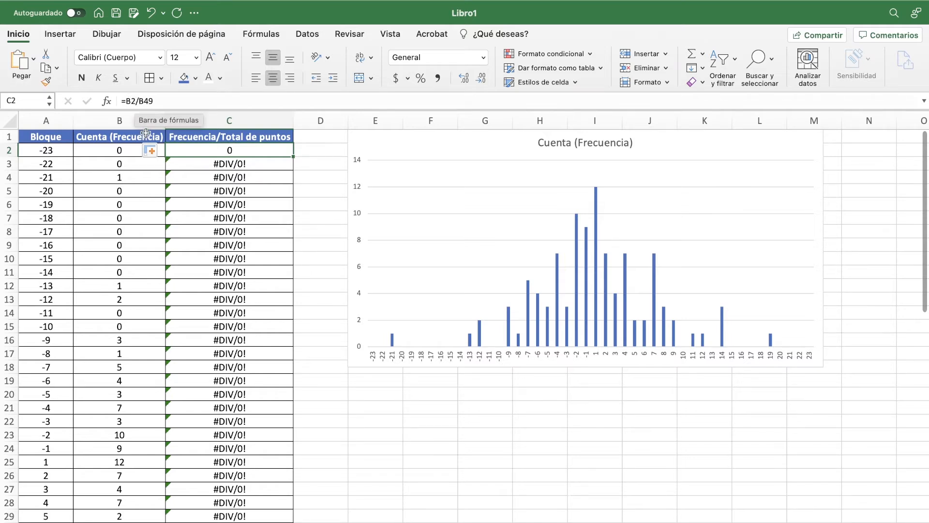
left_click(122, 152)
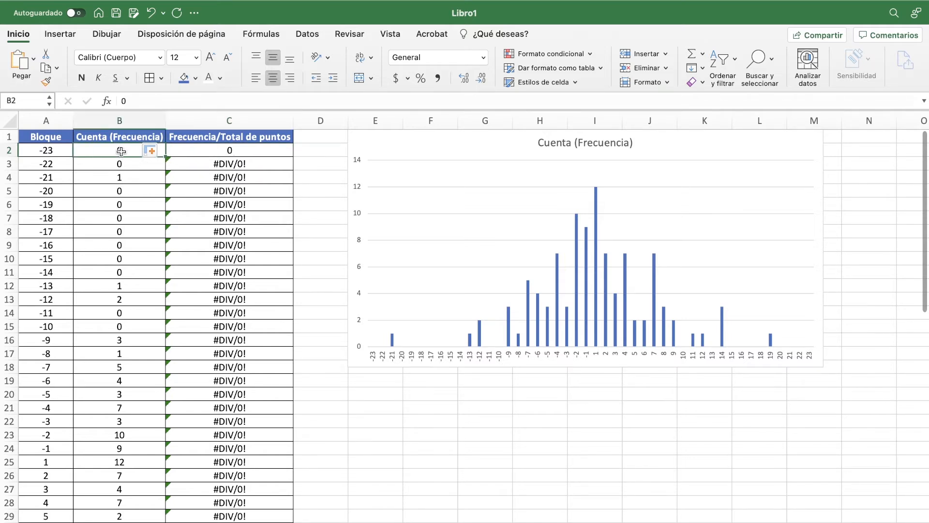
scroll(118, 264, "down", 10)
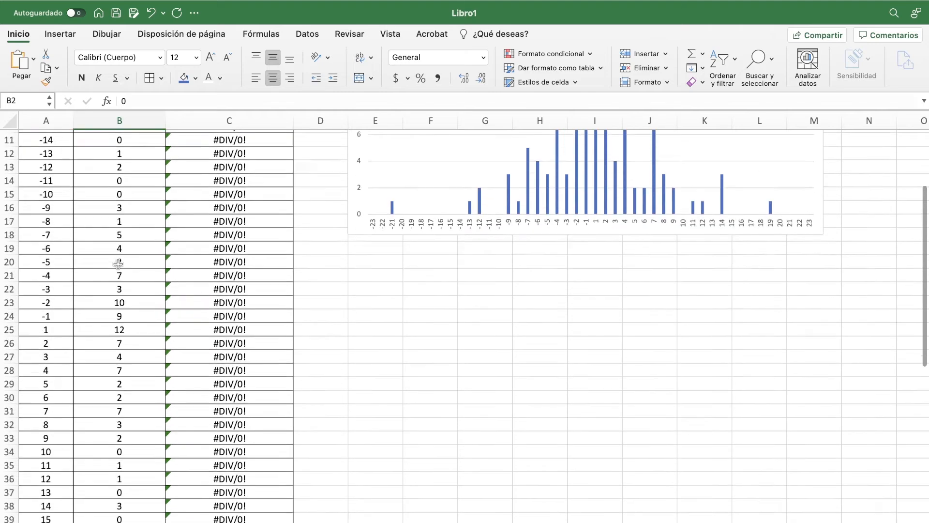
left_click(116, 388)
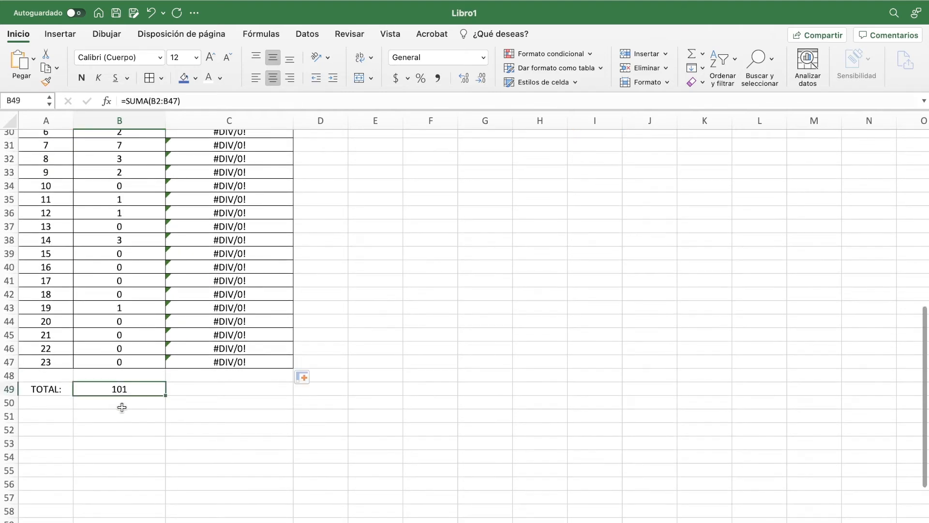
scroll(140, 382, "up", 10)
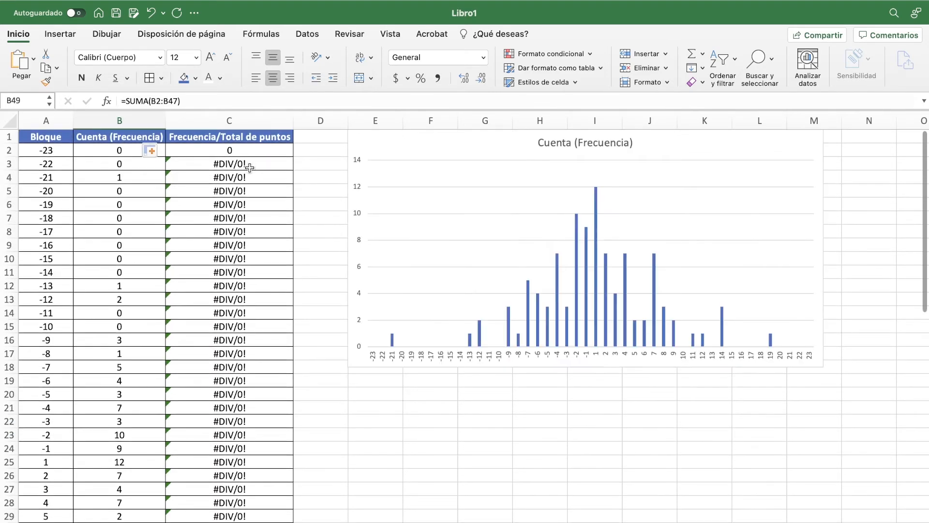
Step: Trace the formula in C3 to the two cells it references, B3 and B50
left_click(248, 166)
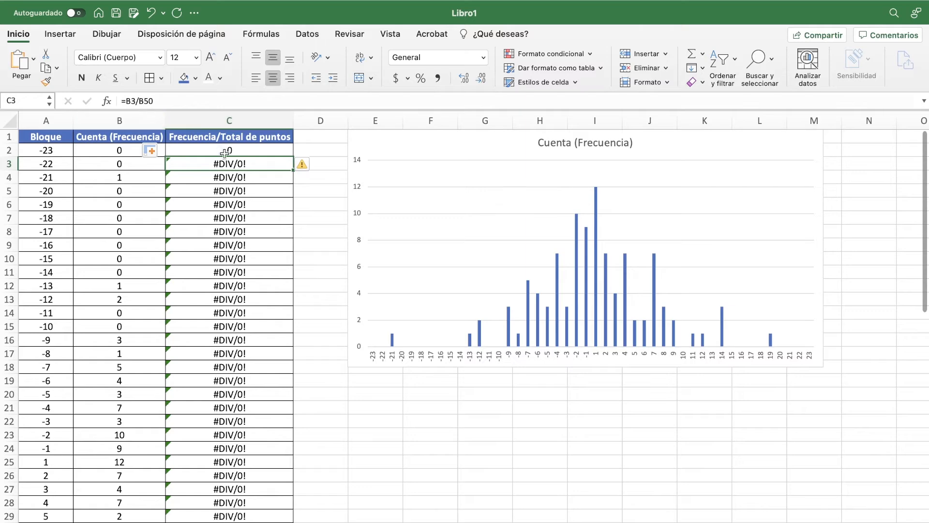
left_click(138, 163)
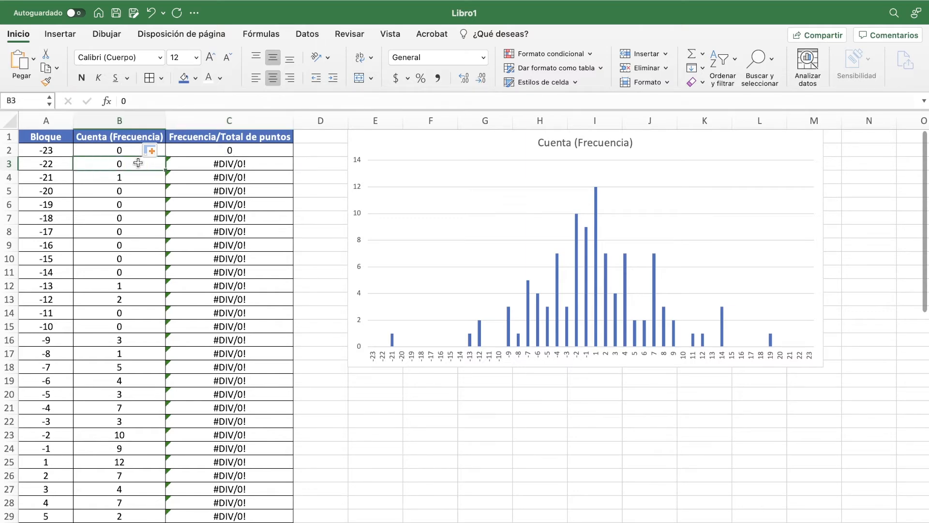
left_click(239, 164)
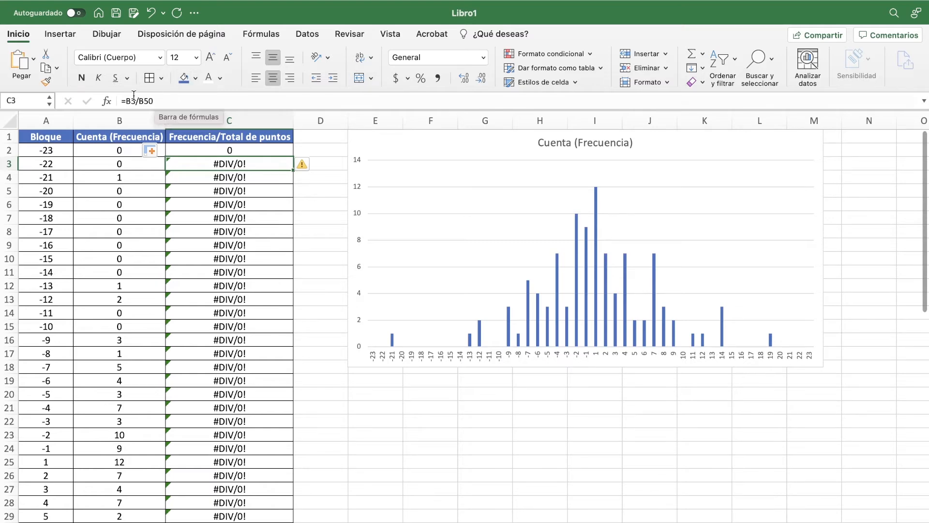
left_click(150, 312)
scroll(147, 313, "down", 12)
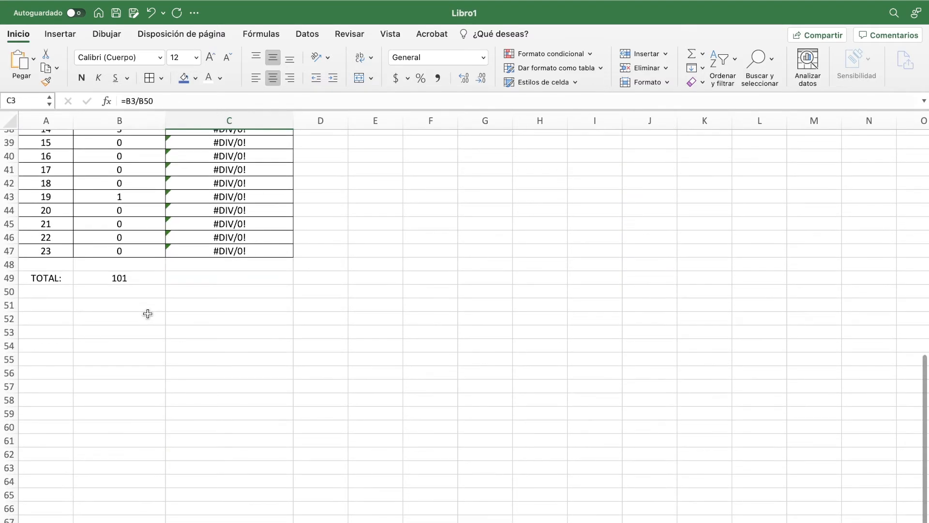
left_click(132, 294)
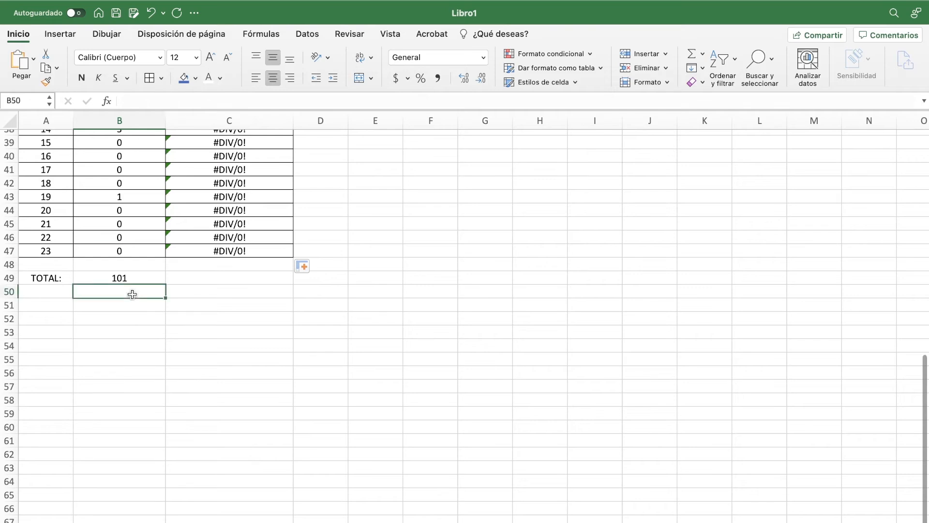
scroll(130, 294, "up", 12)
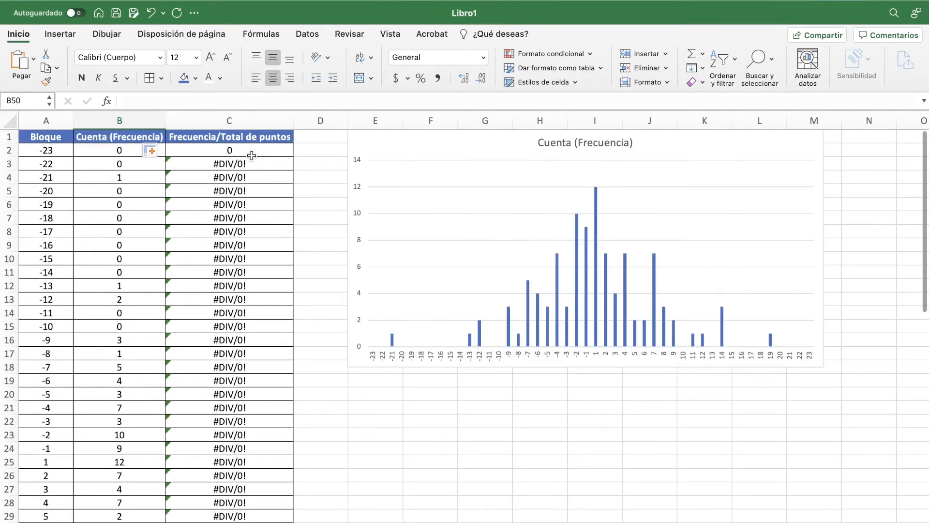
left_click(251, 163)
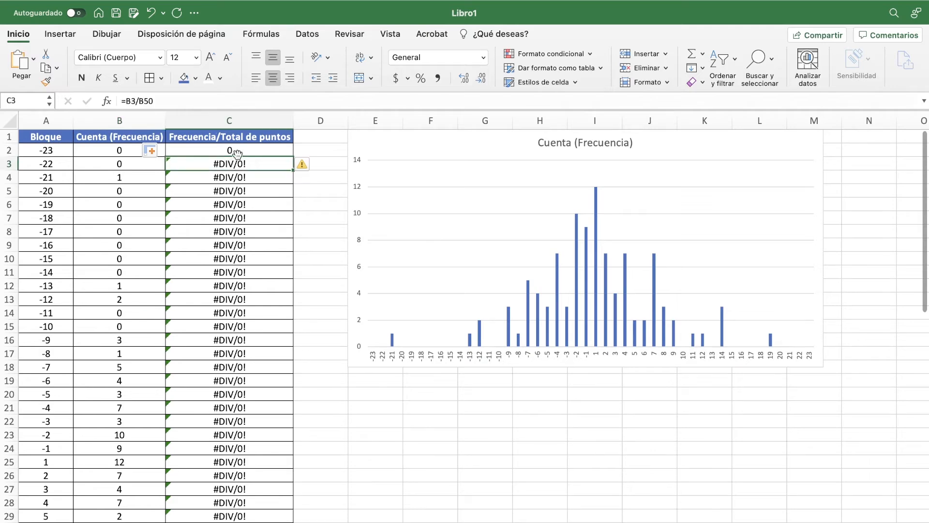
Step: Change the C2 formula to =B2/101 and fill it down the Frecuencia/Total de puntos column to the last block
left_click(236, 151)
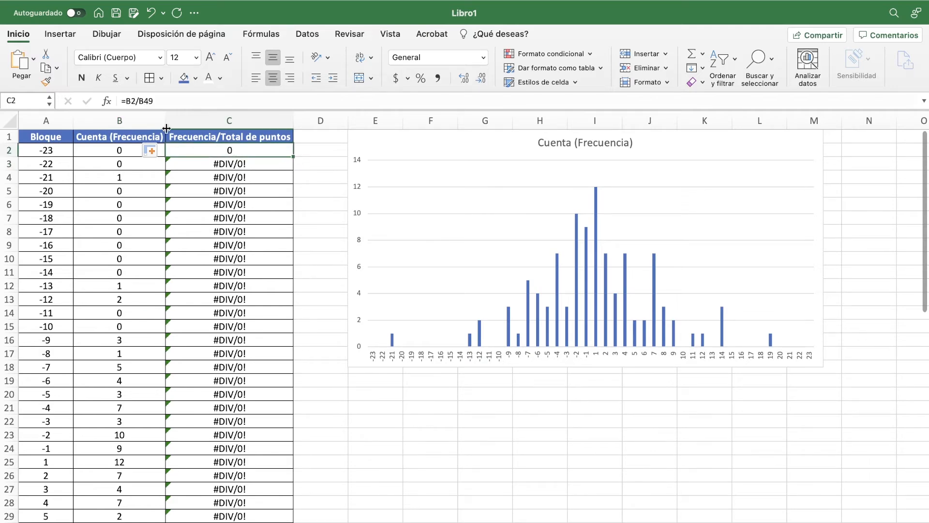
left_click(148, 101)
key("BackSpace")
key("BackSpace")
key("BackSpace")
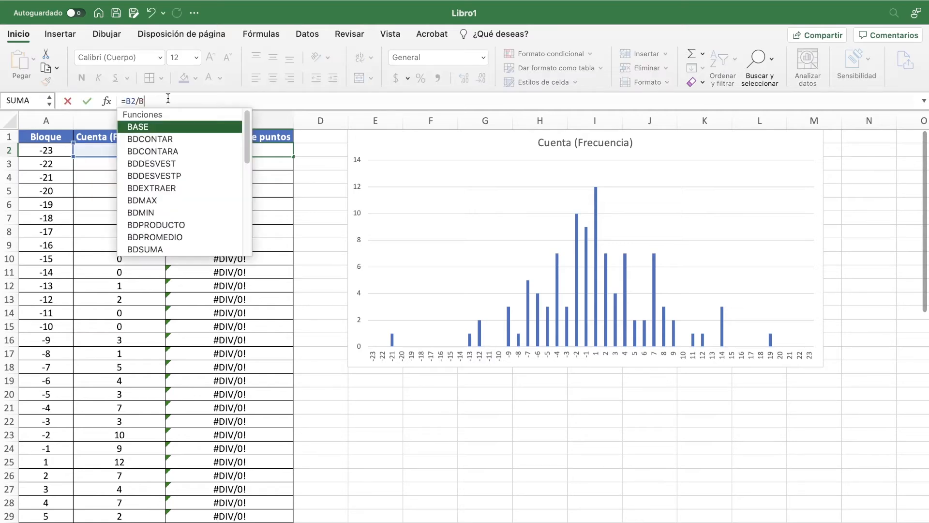
type("101")
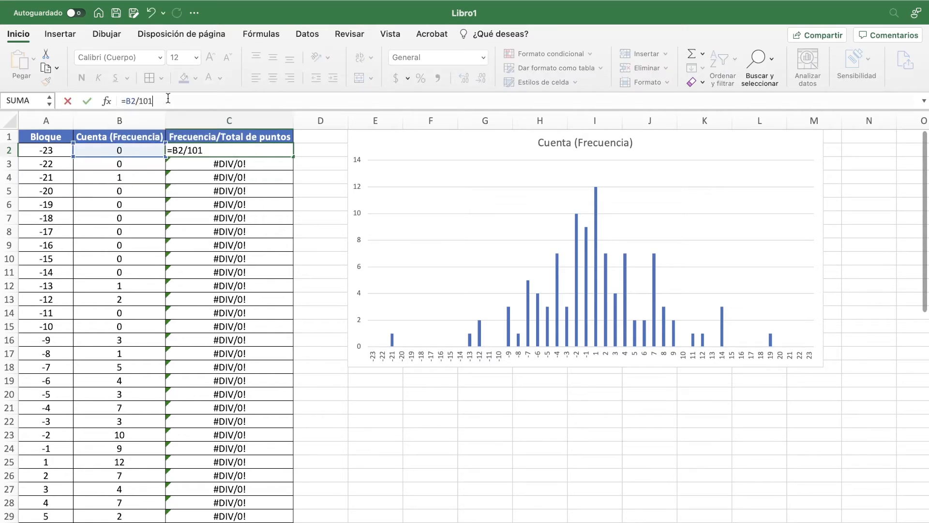
left_click(236, 146)
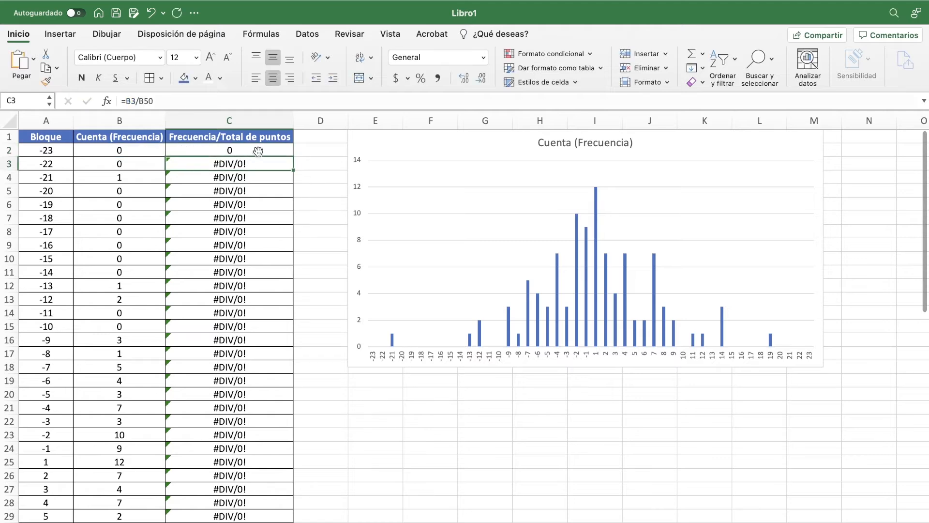
double_click(294, 156)
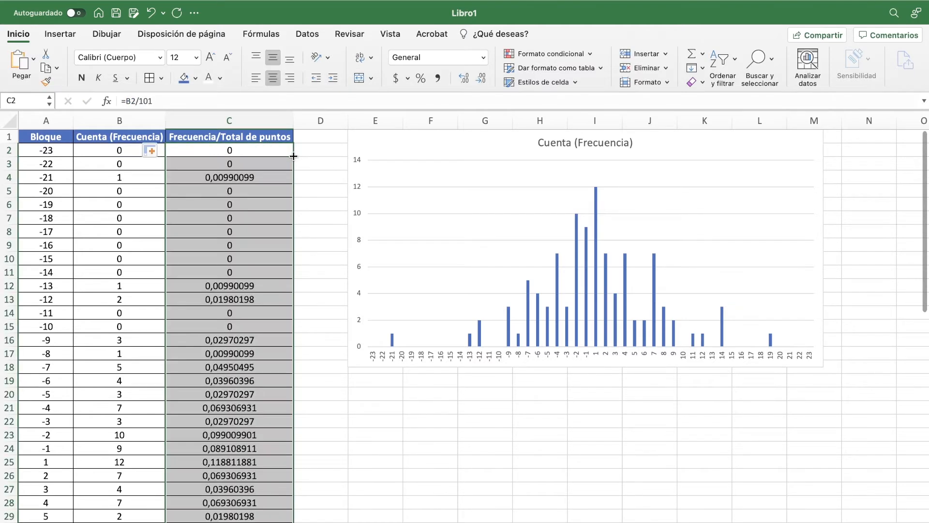
scroll(233, 423, "down", 10)
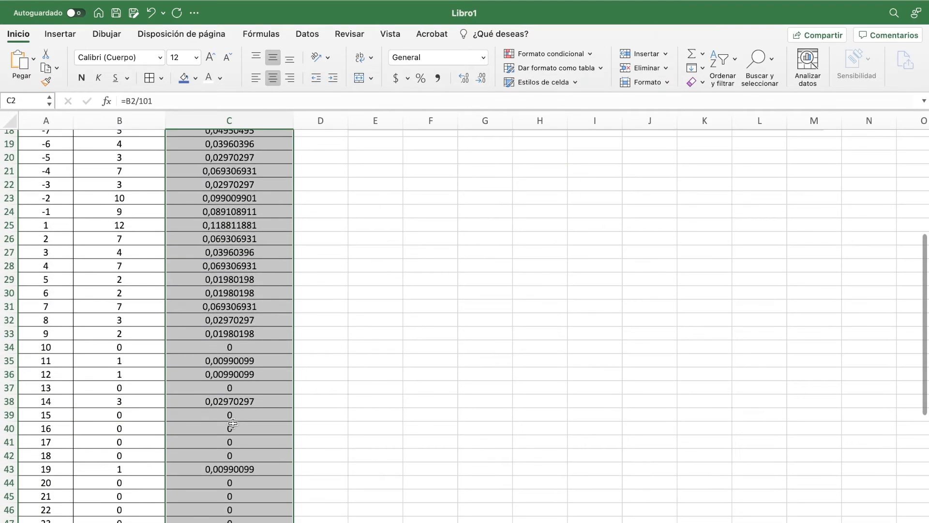
Step: Inspect the formulas in C42 and C35 of the Frecuencia/Total de puntos column
left_click(256, 374)
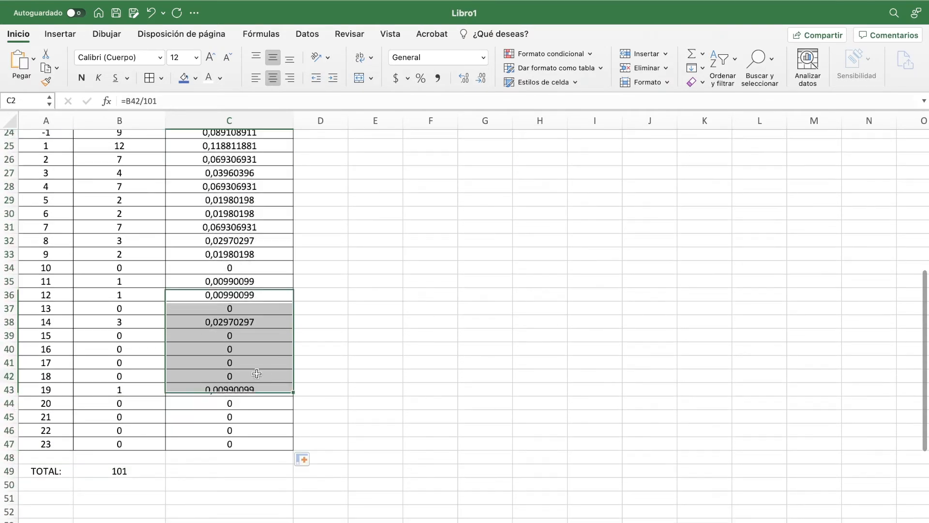
left_click(256, 281)
left_click(171, 101)
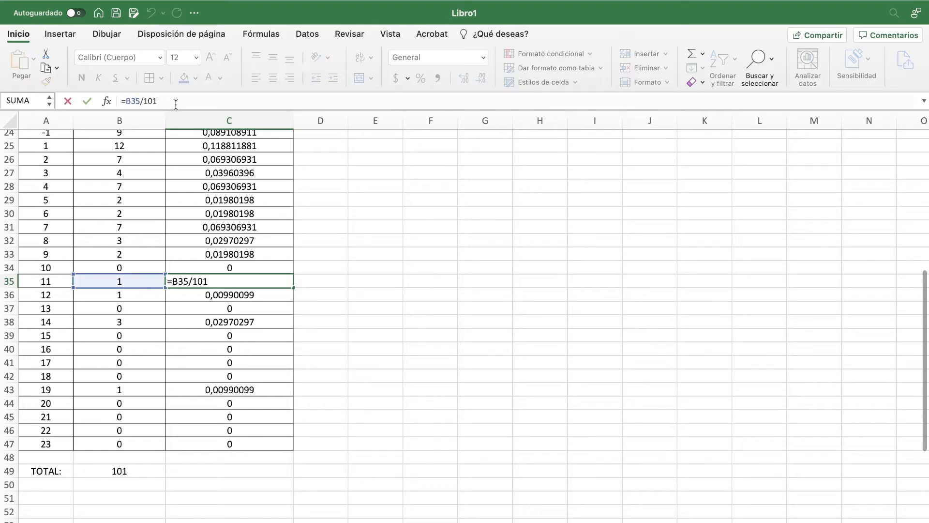
key("ctrl+Return")
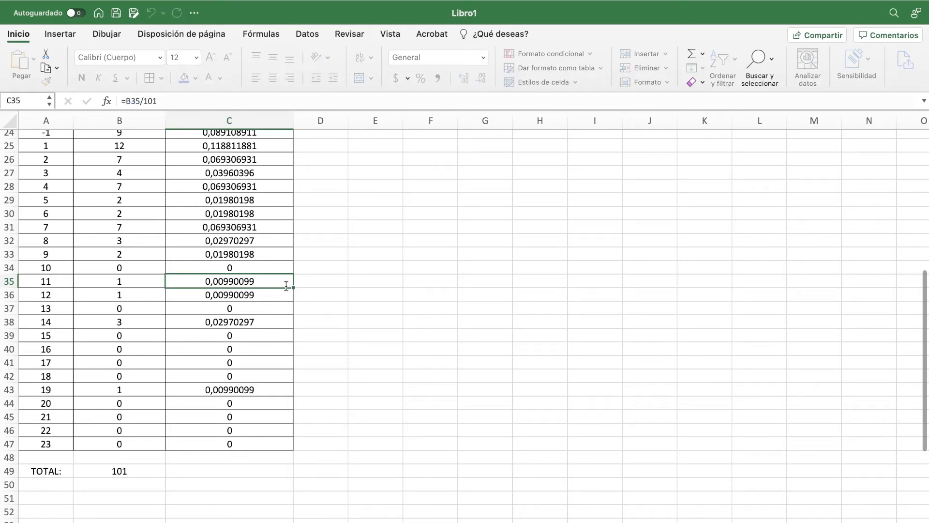
Step: Change the C2 formula to =B2/$B$49, replacing the typed divisor with an absolute reference to the total cell
scroll(254, 282, "up", 8)
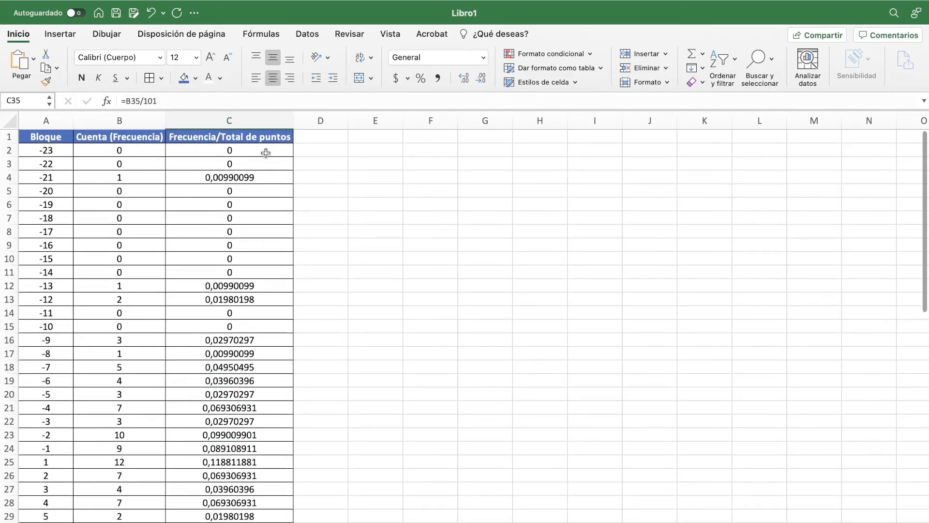
left_click(248, 150)
left_click(160, 100)
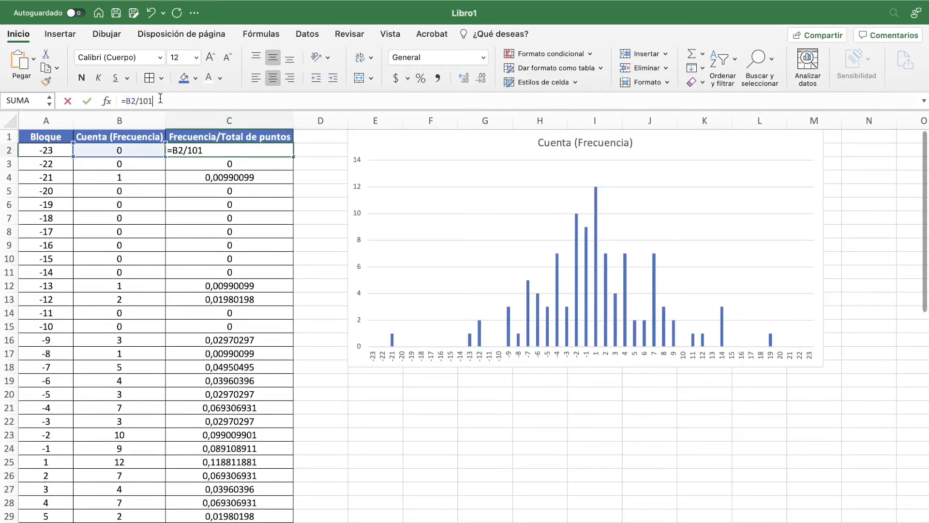
key("BackSpace")
key("BackSpace")
key("BackSpace")
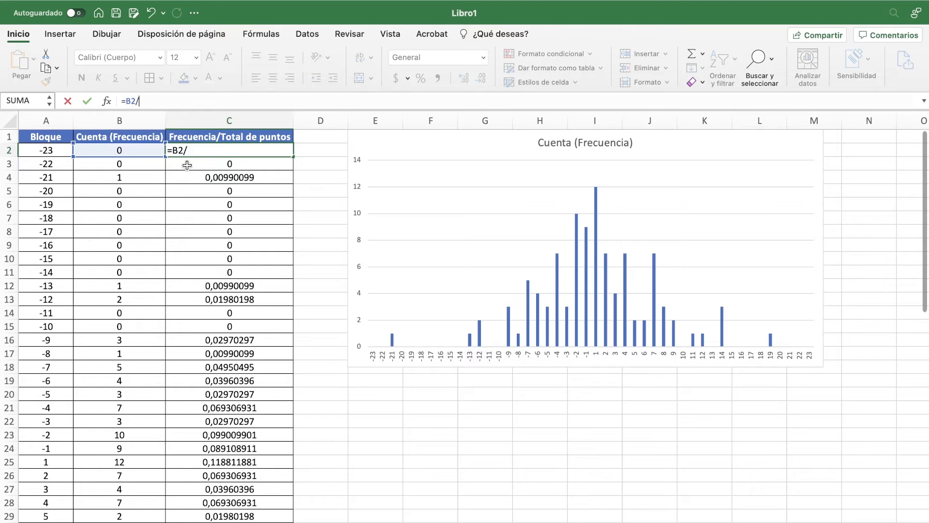
scroll(186, 166, "down", 11)
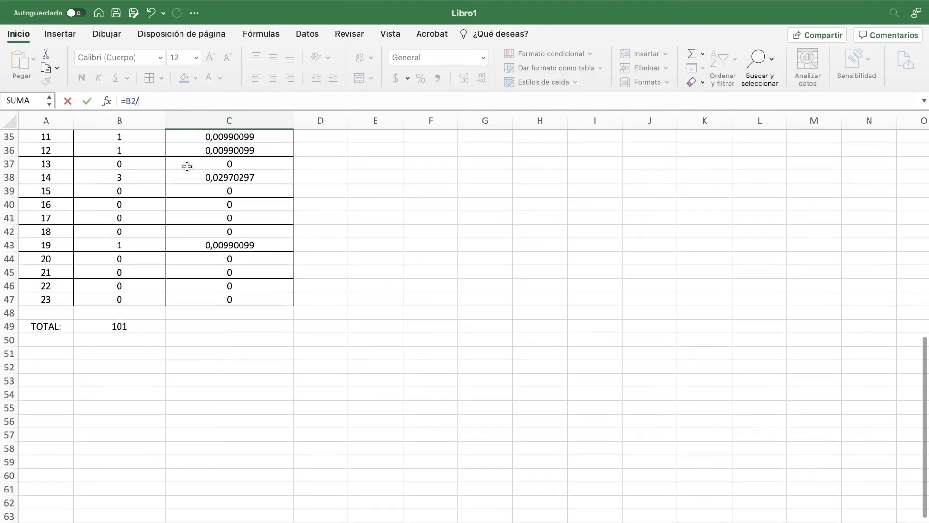
left_click(124, 325)
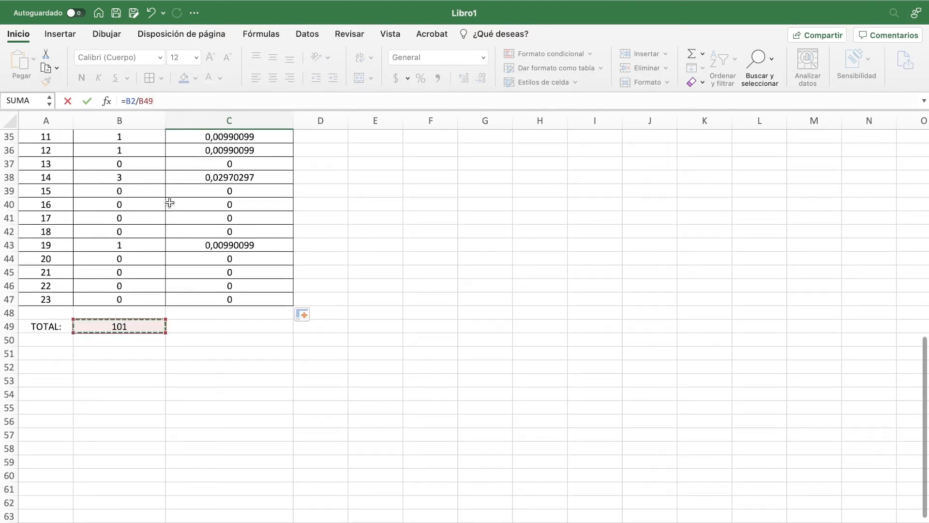
left_click(146, 100)
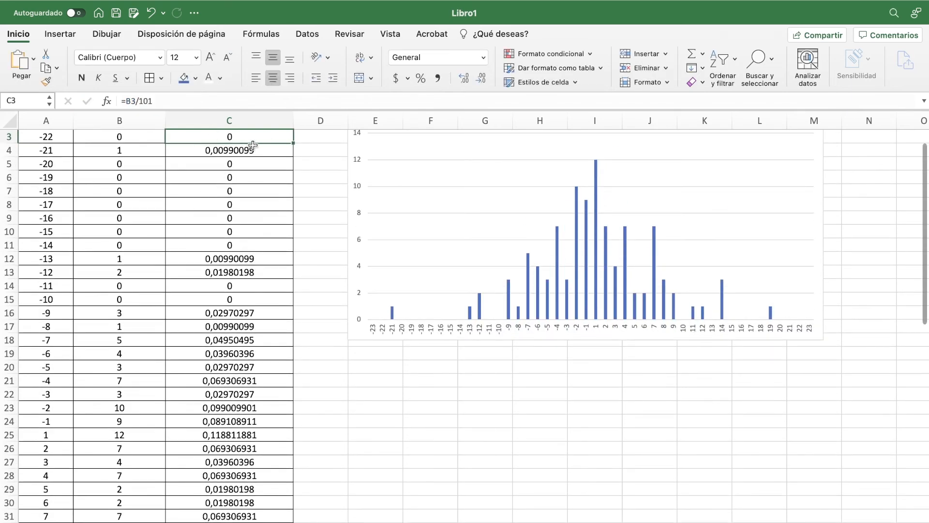
Step: Fill the C2 formula =B2/$B$49 down the Frecuencia/Total de puntos column to the last block
scroll(253, 145, "up", 2)
left_click(259, 148)
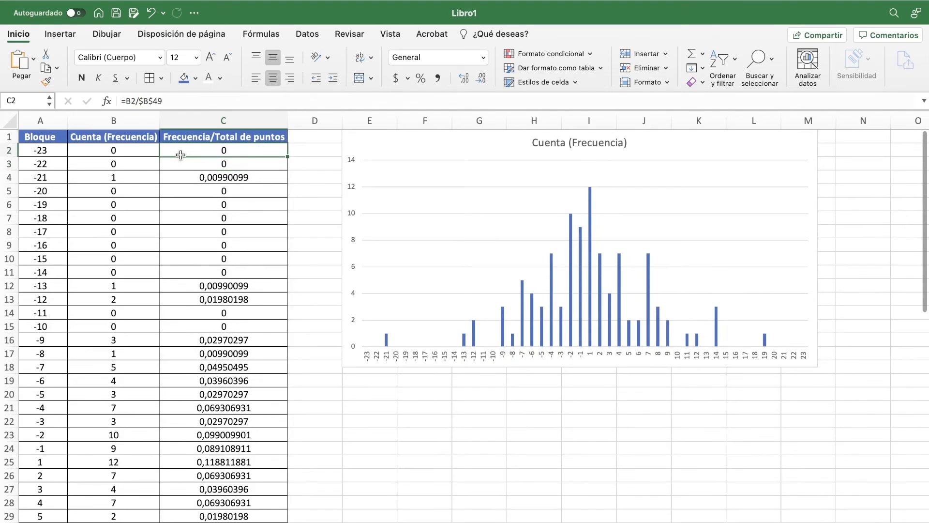
double_click(289, 158)
Step: Check the formulas in C2 through C6 for the relative frequency reference and the fixed $B$49 total
left_click(234, 166)
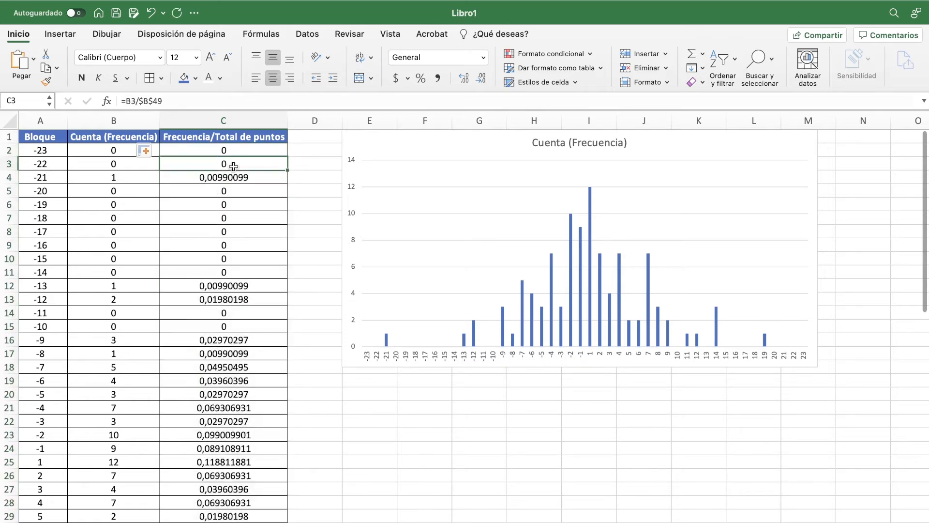
key("Down")
key("Down")
key("Down")
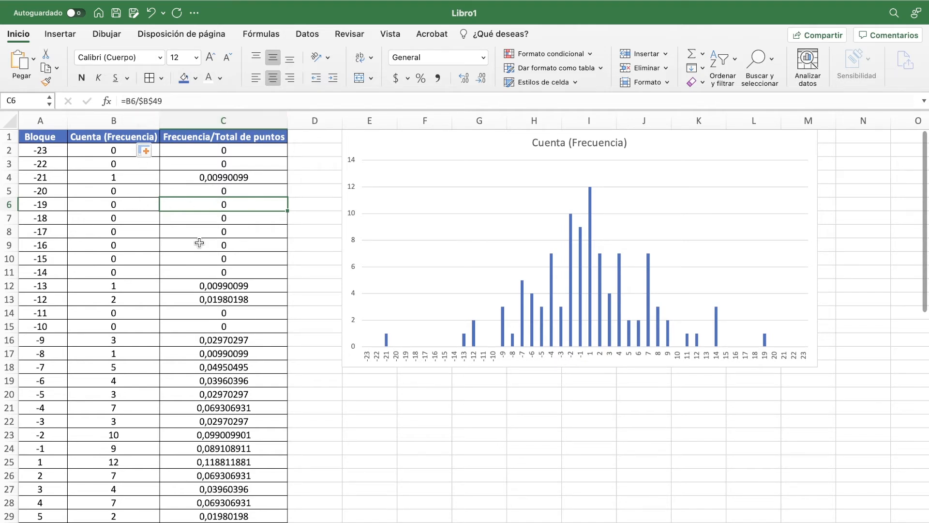
left_click(274, 152)
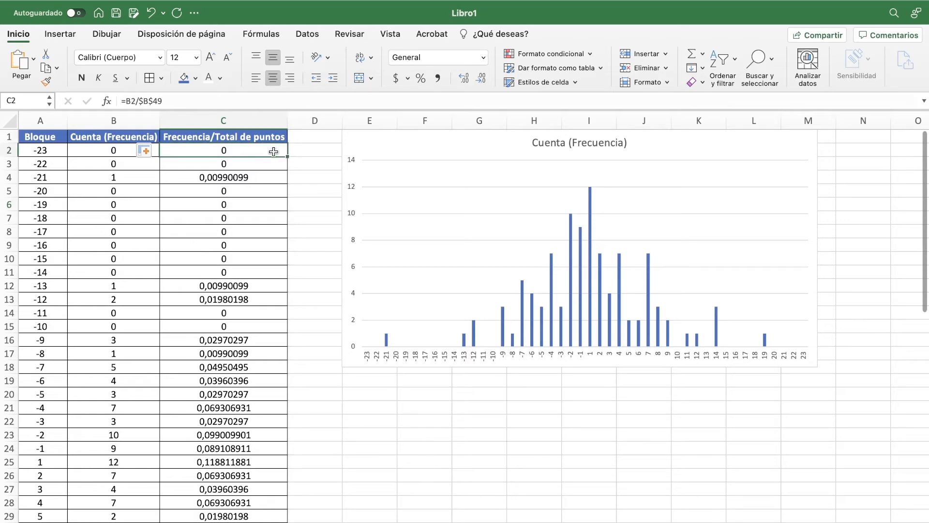
key("Down")
key("Down")
key("Down")
key("Down")
Step: Switch to the assignment document, reread item 3 on dividing frequencies and plotting a new histogram, and return to the Excel workbook
key("ctrl+Left")
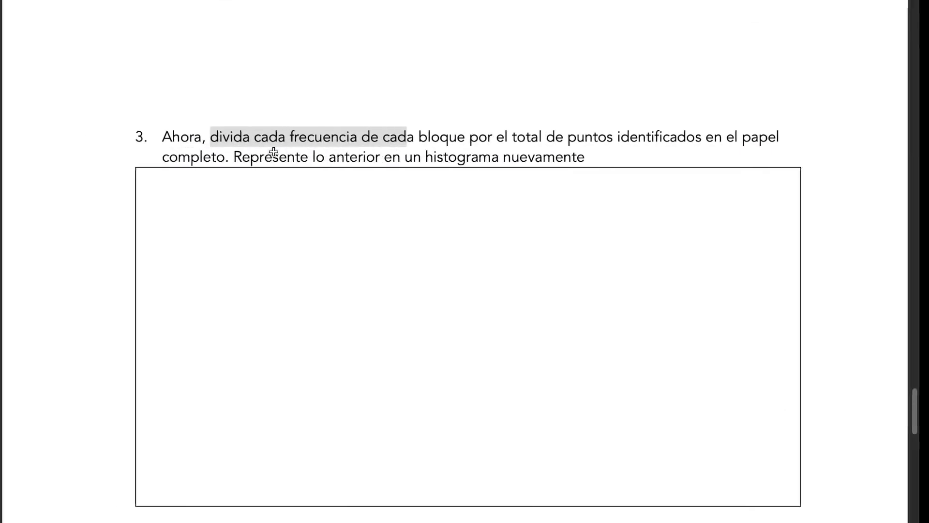
left_click(208, 137)
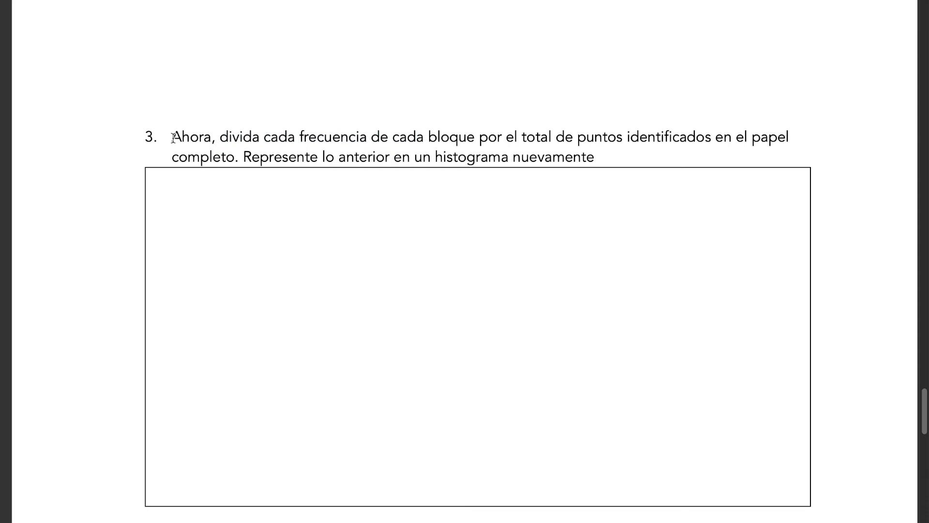
left_click_drag(226, 136, 674, 139)
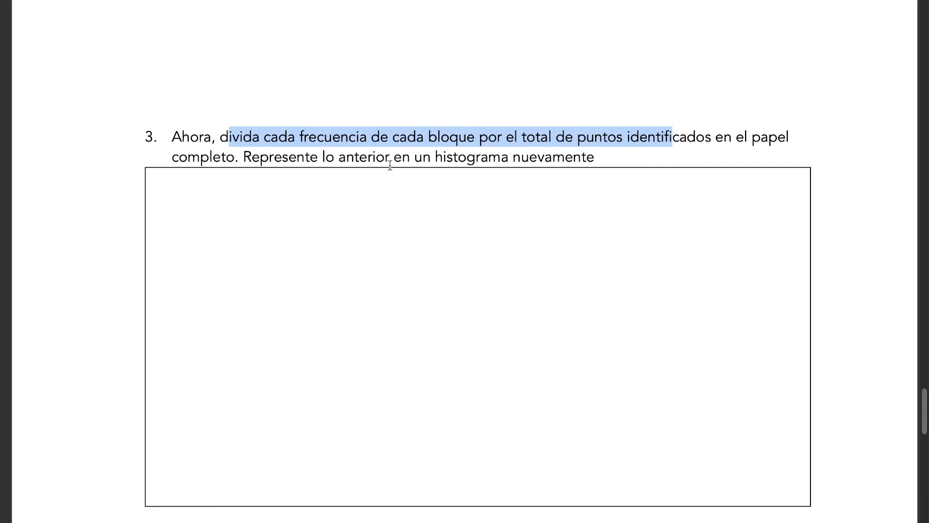
left_click_drag(390, 166, 593, 156)
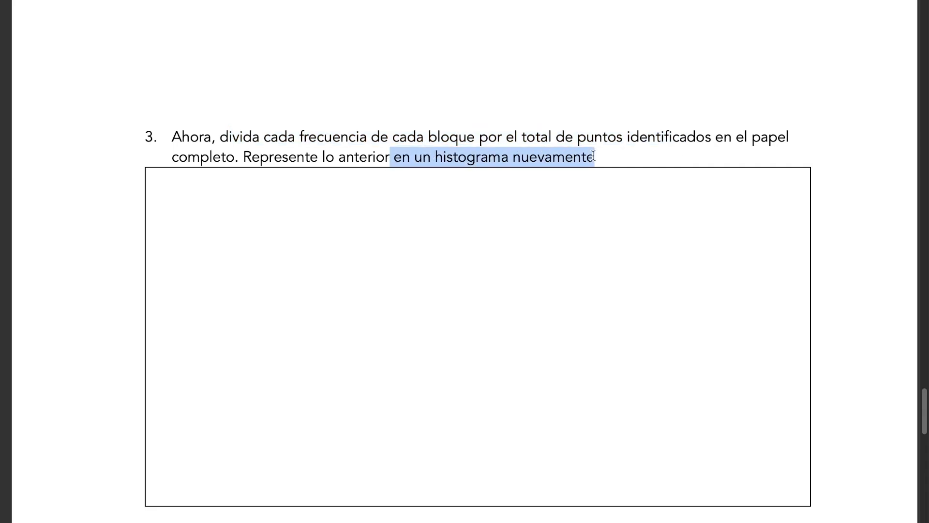
left_click(634, 157)
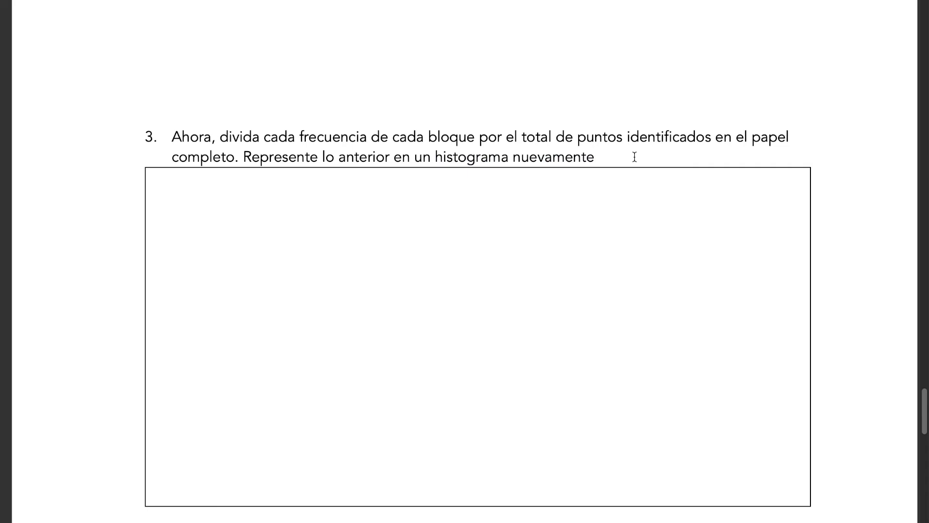
key("ctrl+Right")
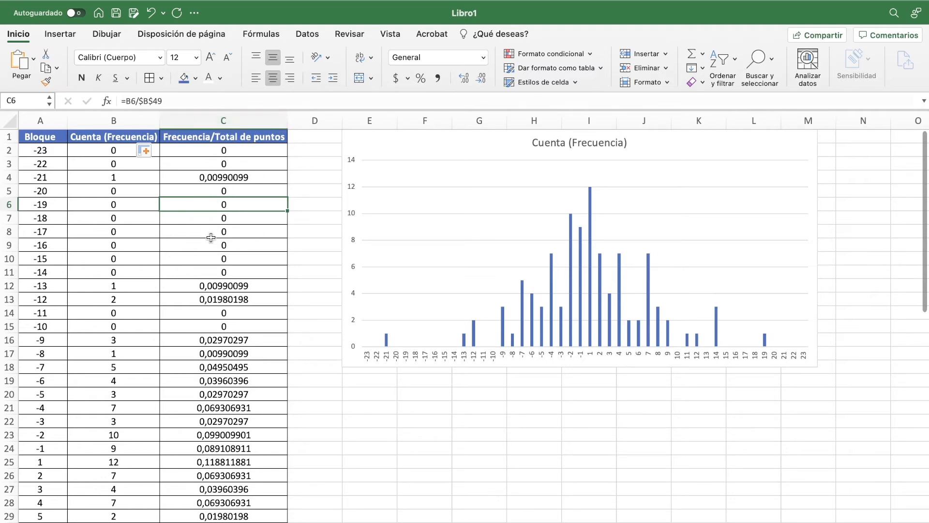
Step: Select the whole table from the Bloque header in A1 to C47, leaving out the TOTAL row
left_click(44, 138)
key("shift+Right")
key("shift+Right")
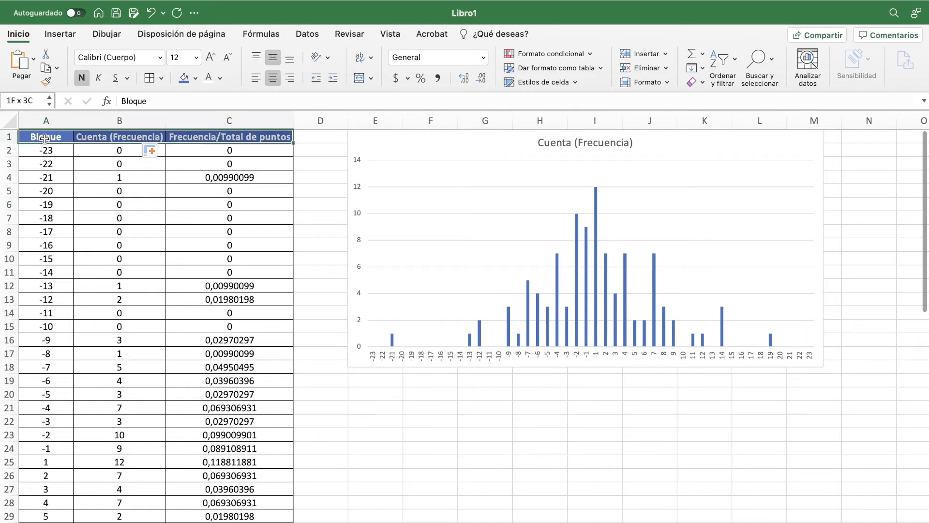
key("shift+Down")
key("shift+Down")
key("shift+Down")
key("shift+Down")
key("shift+Down")
key("shift+Down")
key("shift+Down")
key("shift+Down")
key("shift+Down")
key("shift+Down")
key("shift+Down")
key("shift+Down")
key("shift+Down")
key("shift+Down")
key("shift+Down")
key("shift+Down")
key("shift+Down")
key("shift+Down")
key("shift+Down")
key("shift+Down")
key("shift+Down")
key("shift+Down")
key("shift+Down")
key("shift+Down")
key("shift+Down")
key("shift+Down")
key("shift+Down")
key("shift+Down")
key("shift+Down")
key("shift+Down")
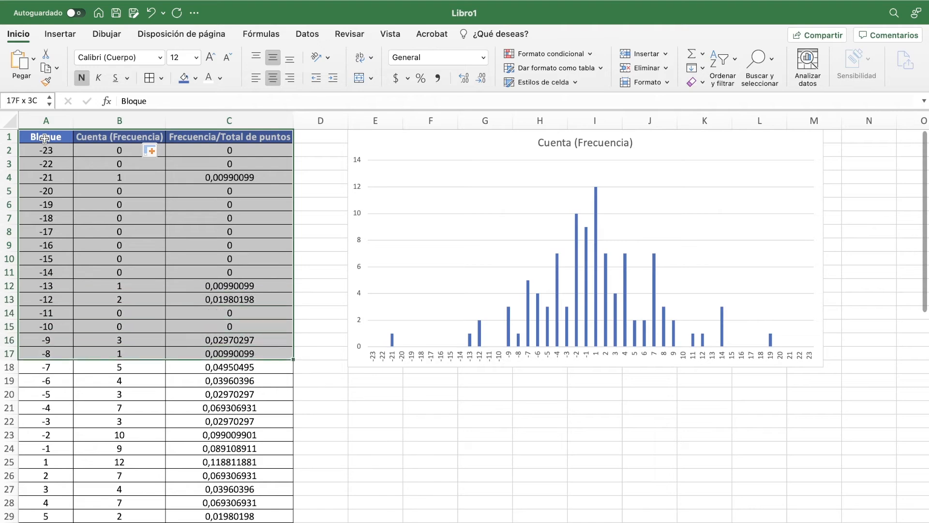
key("shift+Down")
key("shift+Down")
key("shift+Down")
key("shift+Down")
key("shift+Down")
key("shift+Down")
key("shift+Down")
key("shift+Down")
key("shift+Down")
key("shift+Down")
key("shift+Down")
key("shift+Down")
key("shift+Down")
key("shift+Down")
key("shift+Down")
key("shift+Down")
key("shift+Down")
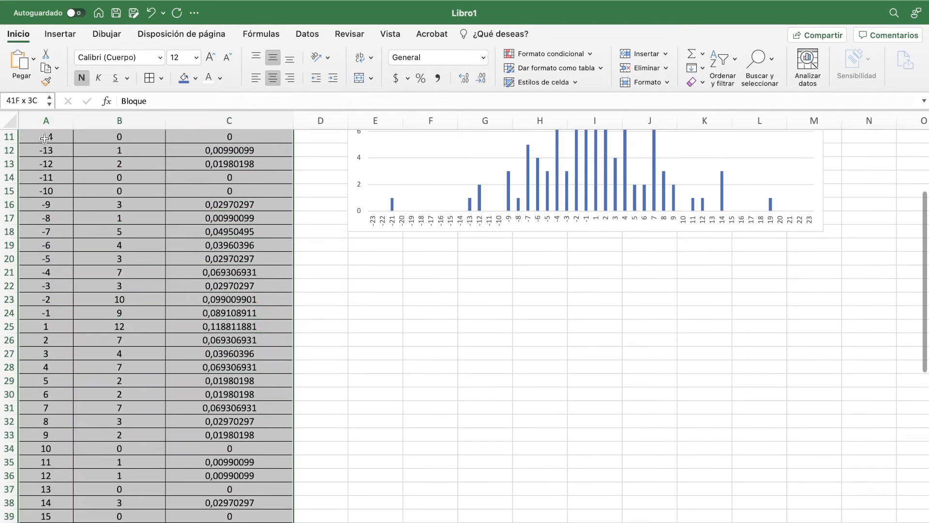
key("shift+Down")
key("shift+Down")
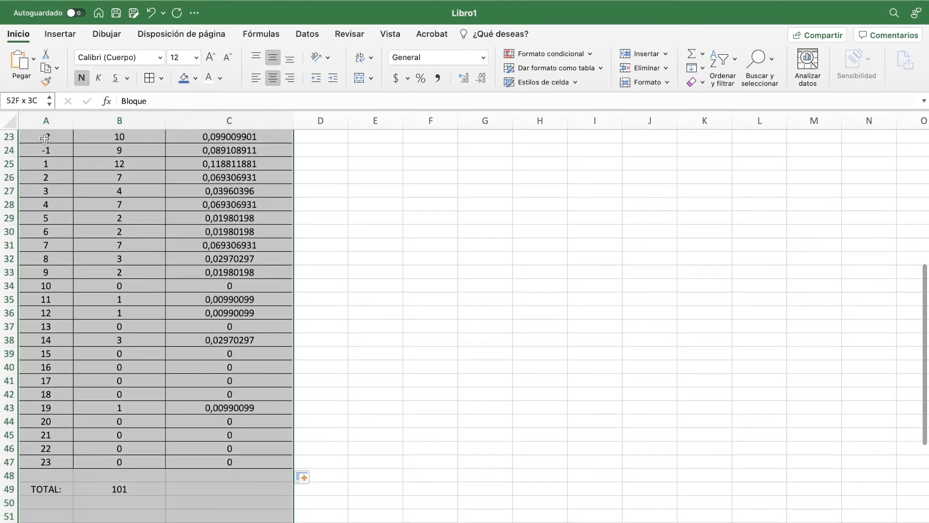
key("shift+Up")
key("shift+Up")
key("shift+Up")
key("shift+Up")
key("shift+Up")
key("shift+Up")
key("shift+Up")
key("shift+Up")
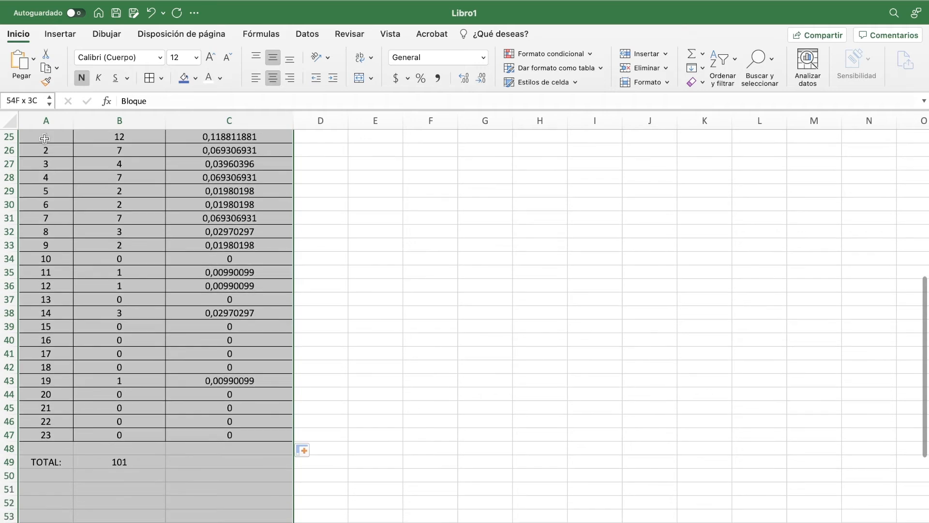
key("shift+Down")
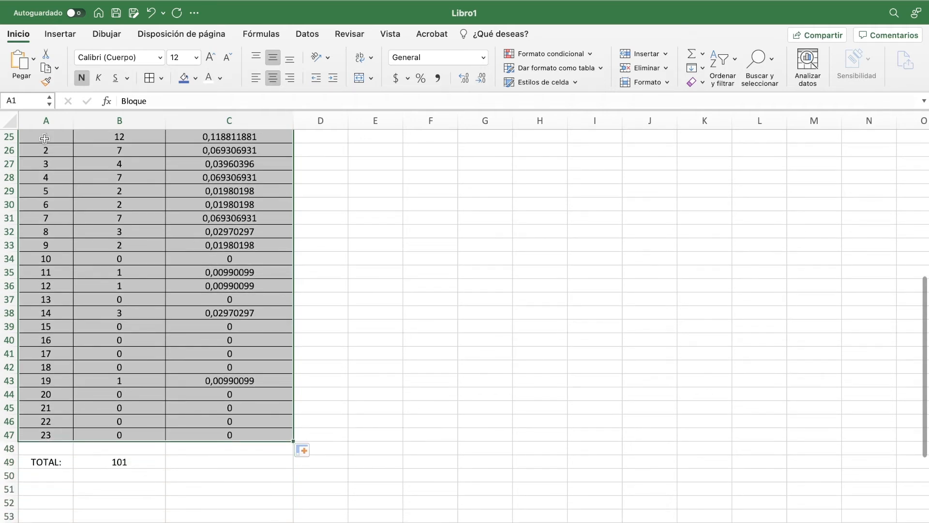
Step: Examine the recommended charts for the selected table for a suitable histogram layout
left_click(63, 35)
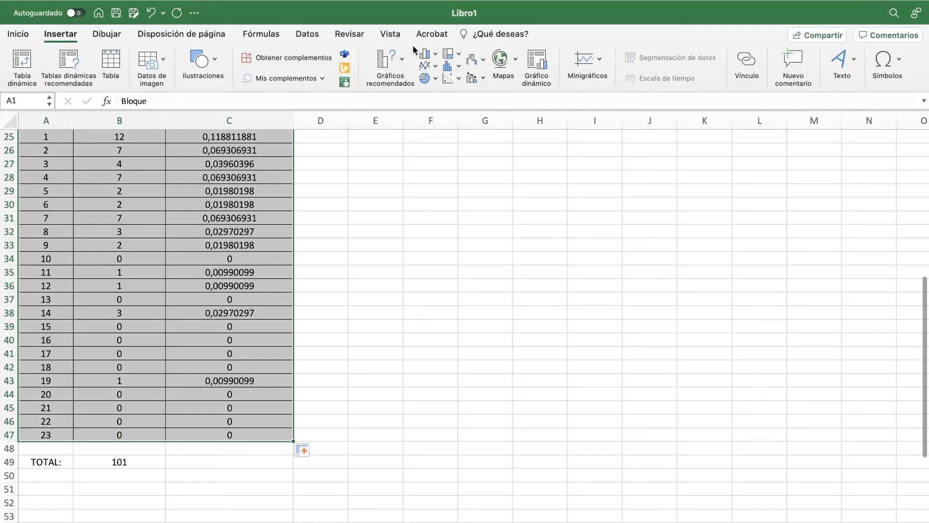
left_click(393, 60)
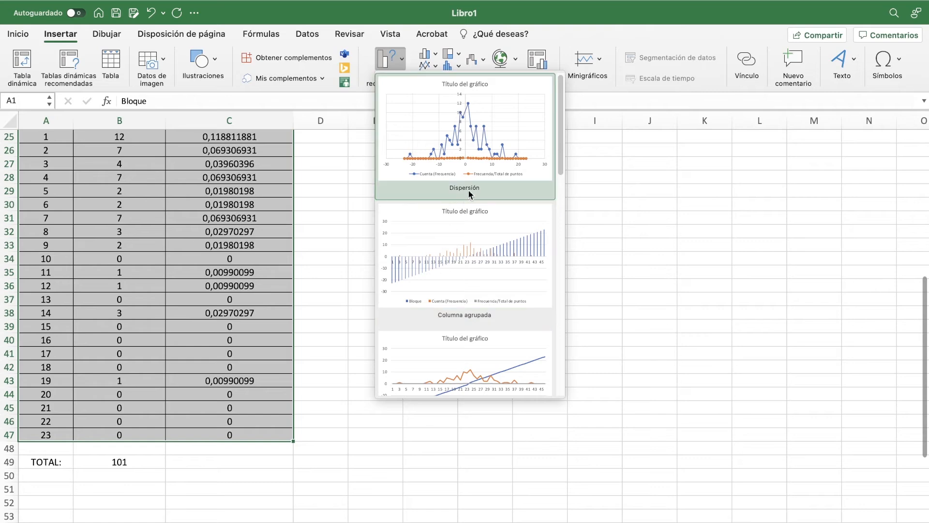
scroll(453, 278, "down", 3)
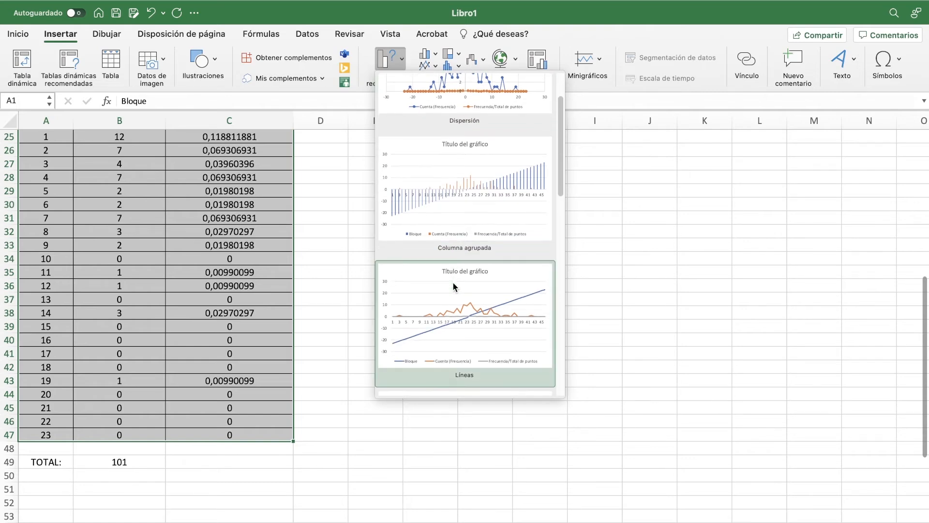
scroll(438, 237, "down", 9)
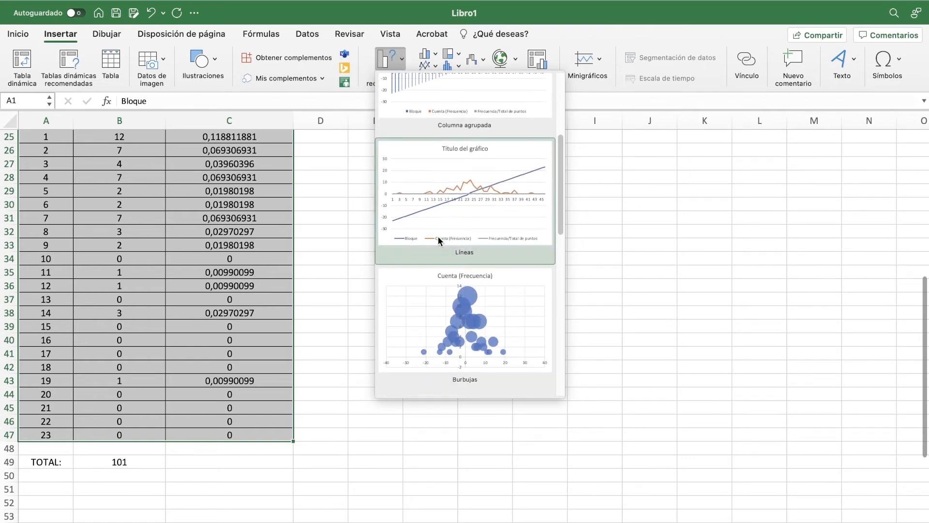
scroll(438, 236, "down", 5)
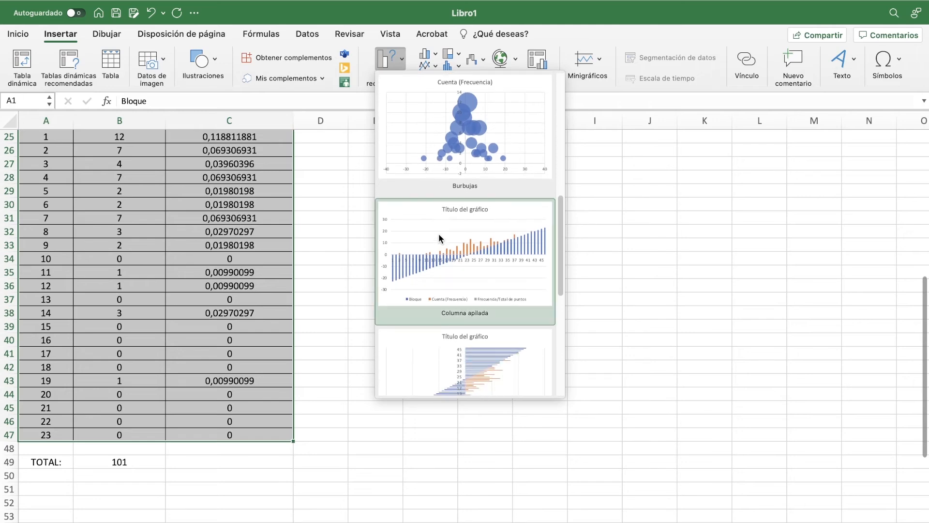
scroll(438, 233, "down", 2)
scroll(438, 233, "down", 7)
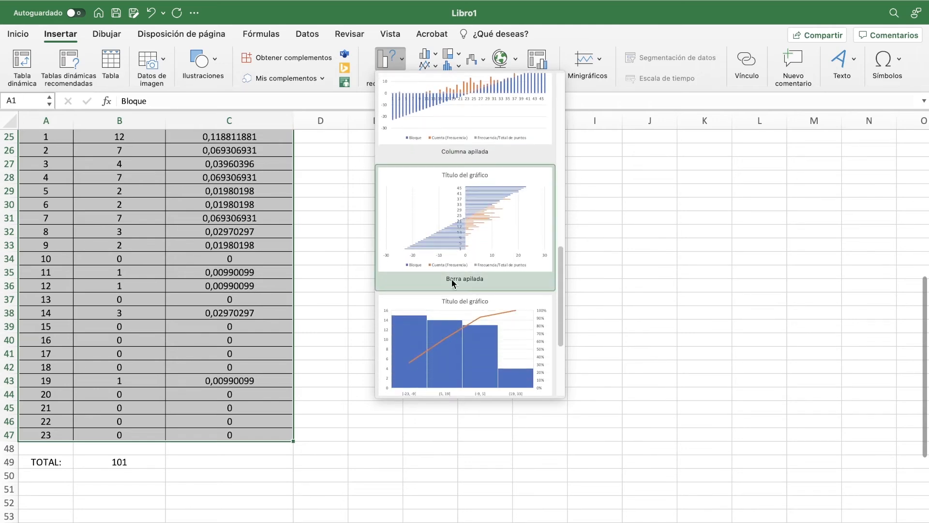
scroll(452, 279, "down", 2)
scroll(452, 278, "down", 2)
scroll(452, 279, "up", 6)
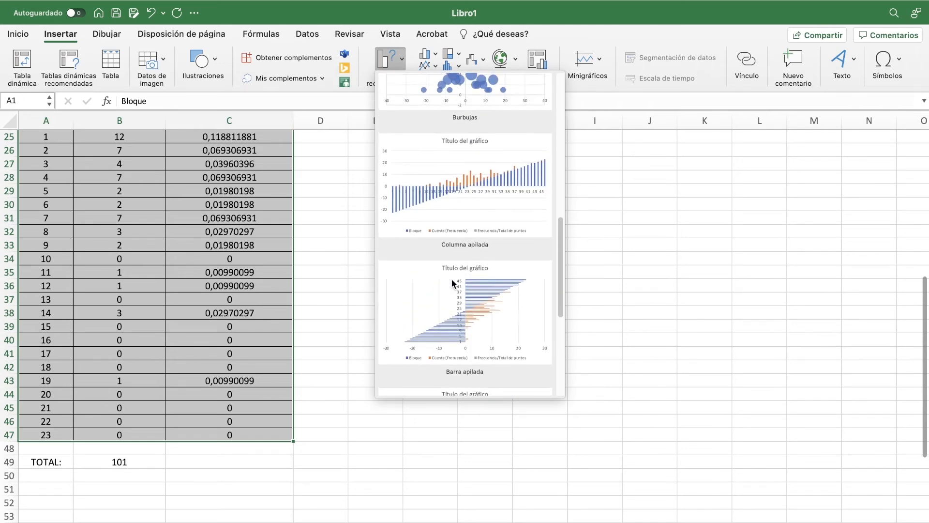
scroll(451, 278, "up", 3)
left_click(390, 60)
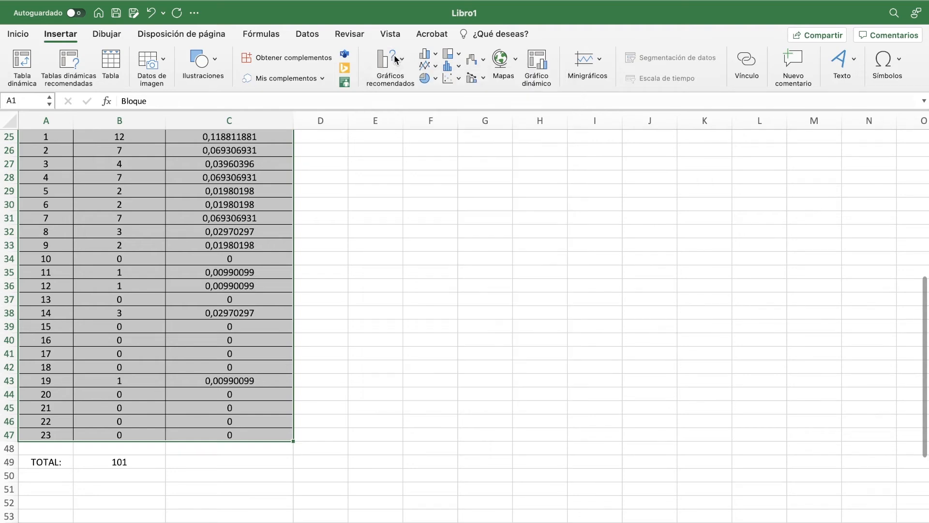
Step: Insert a 2D clustered column chart from the selected three-column table
left_click(425, 54)
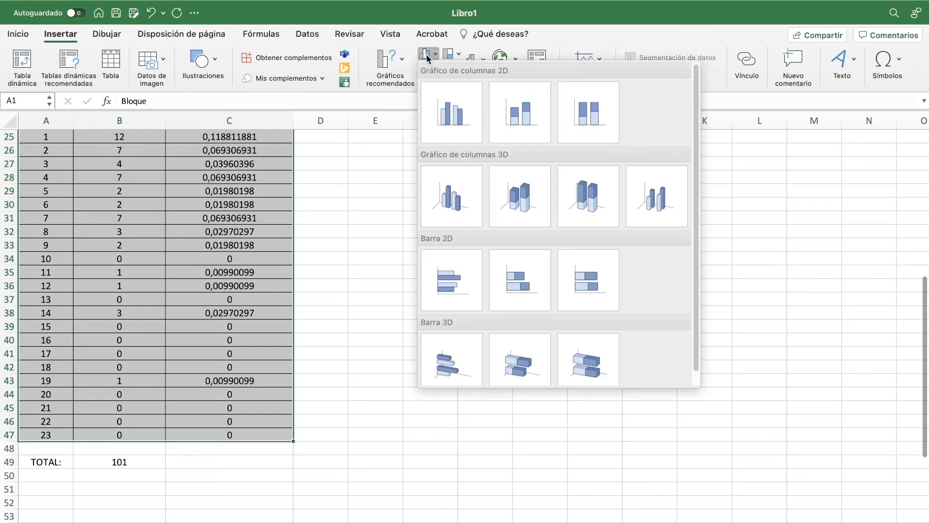
left_click(454, 120)
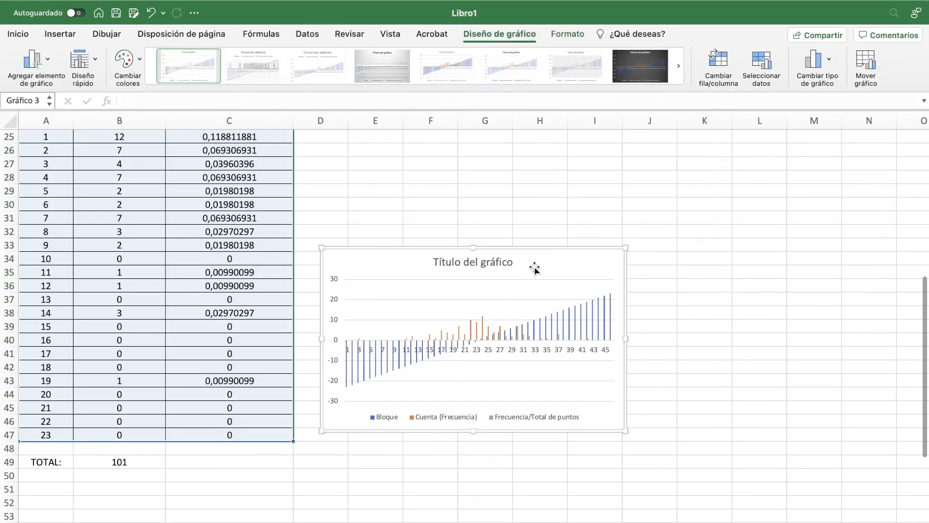
Step: Move the new chart up beside the table and remove its Bloque and Cuenta (Frecuencia) series, keeping only Frecuencia/Total de puntos
left_click_drag(547, 258, 584, 178)
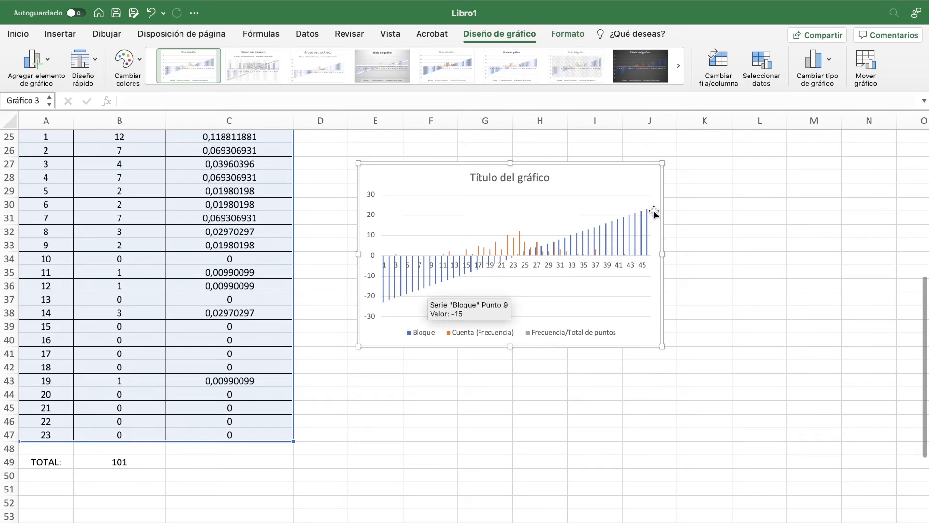
left_click(407, 290)
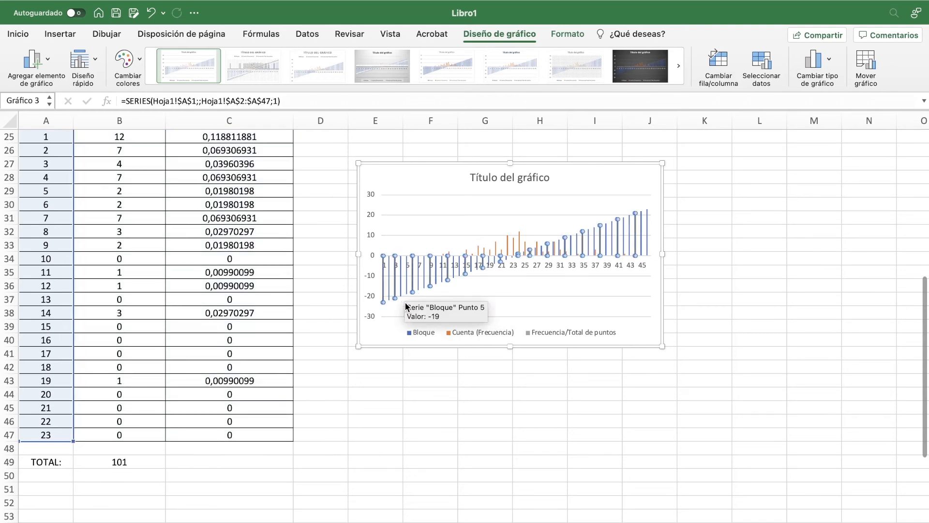
key("Delete")
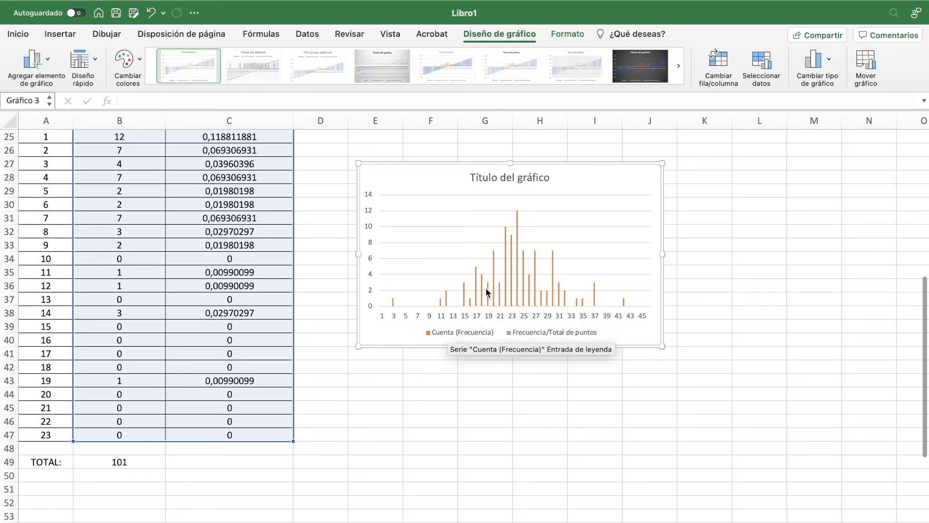
scroll(486, 287, "up", 5)
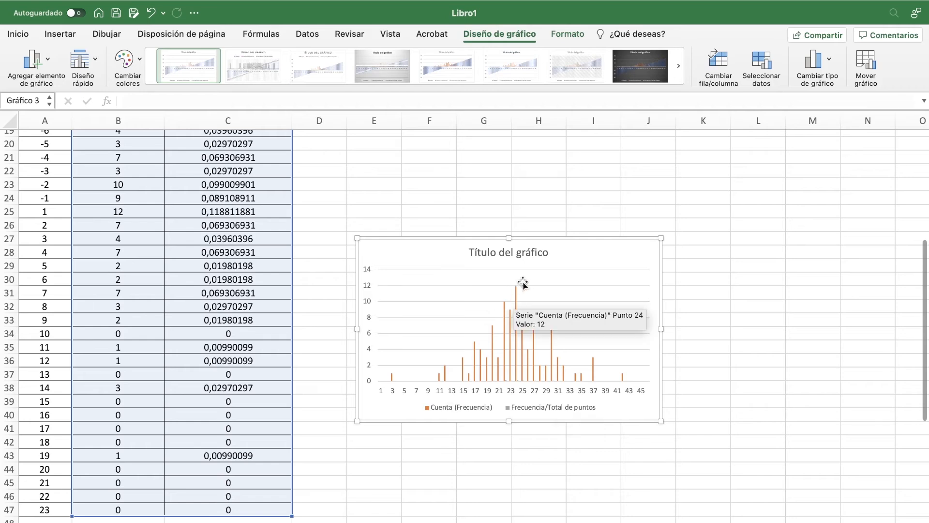
left_click(516, 294)
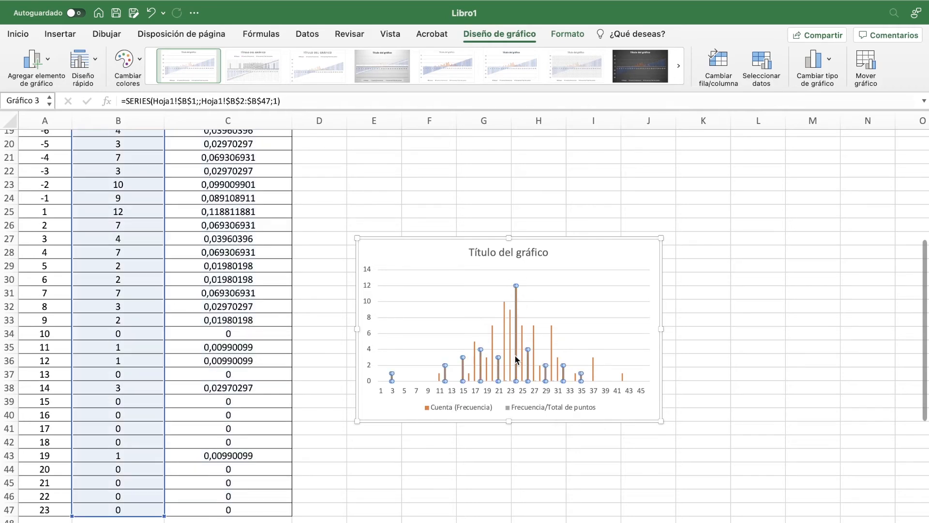
key("Delete")
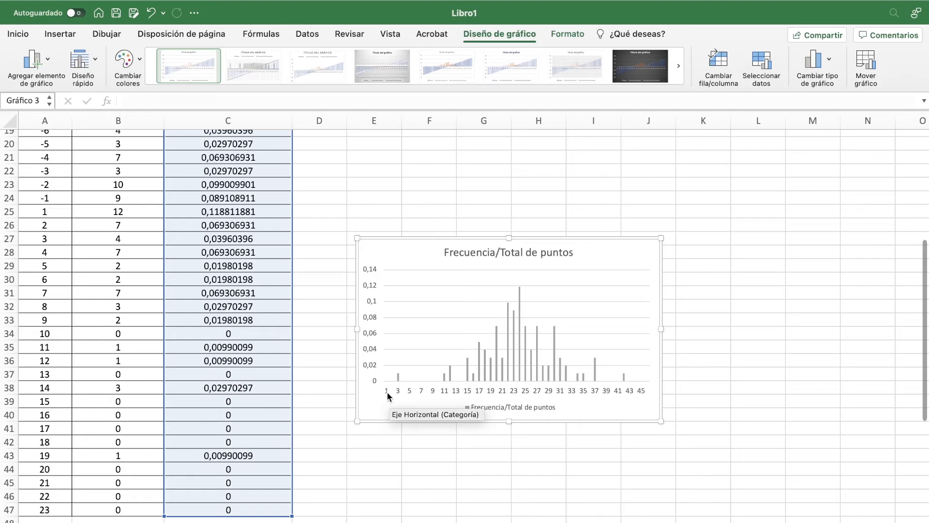
Step: Enlarge the Frecuencia/Total de puntos chart to about 20.5 cm wide and 11.5 cm high
left_click_drag(661, 323, 847, 334)
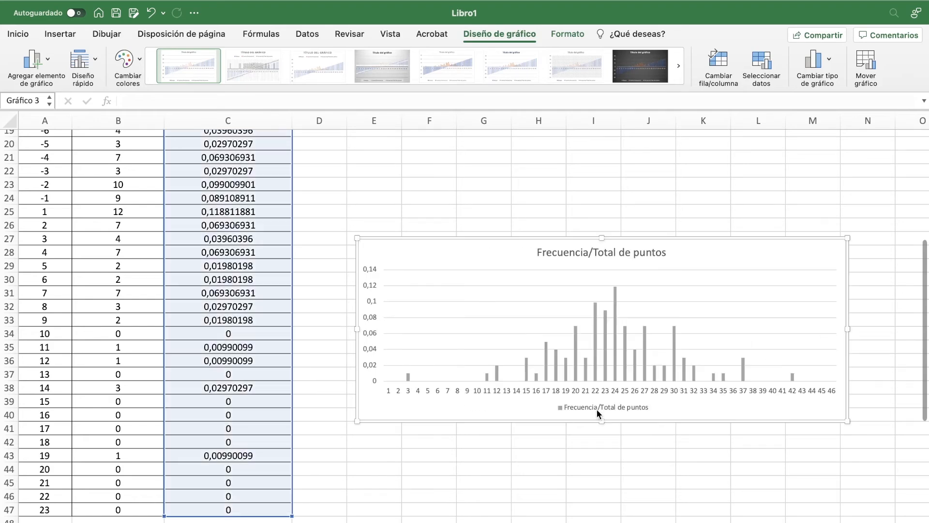
left_click_drag(601, 421, 607, 484)
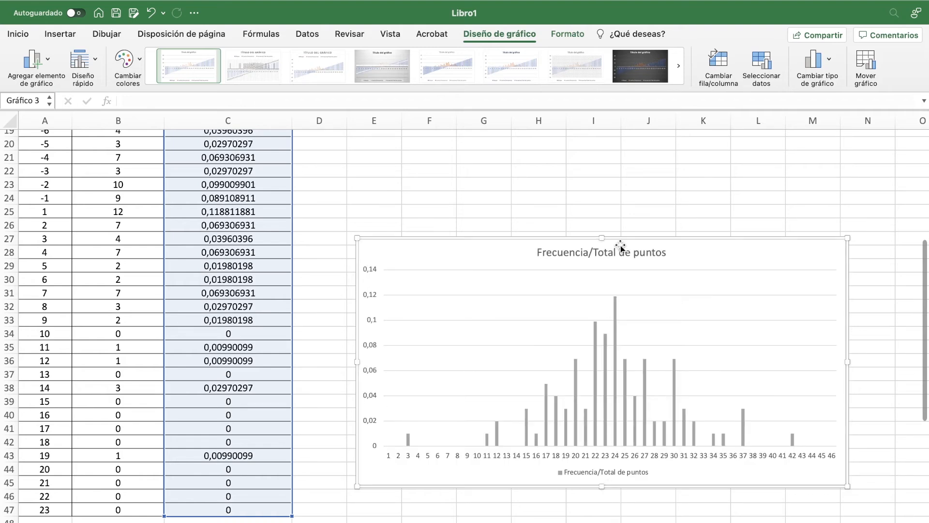
left_click_drag(602, 237, 600, 211)
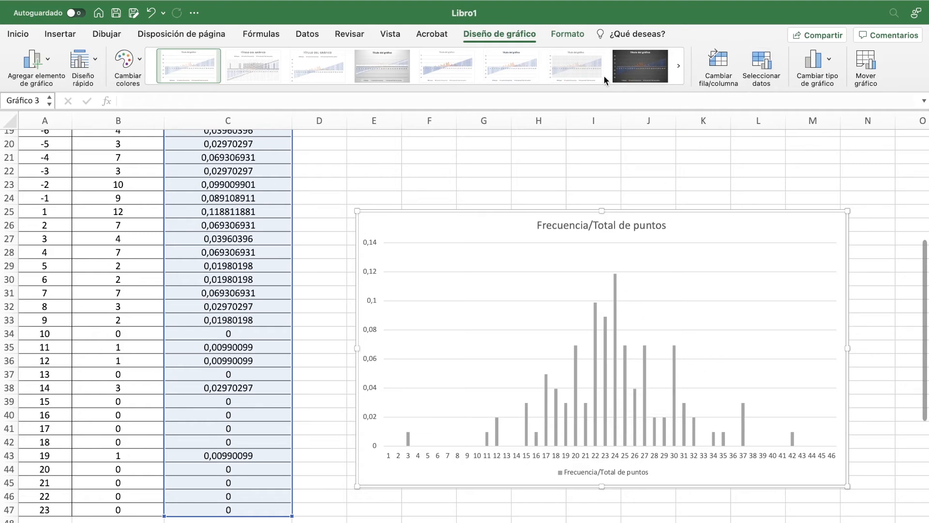
Step: Set the Frecuencia/Total de puntos chart's horizontal axis labels to the block numbers in A2:A47
left_click(764, 67)
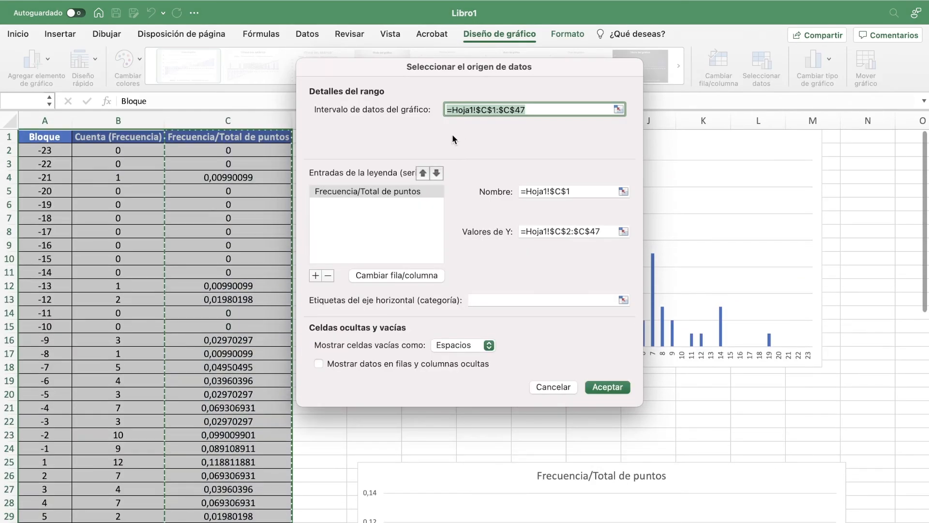
left_click_drag(498, 64, 547, 61)
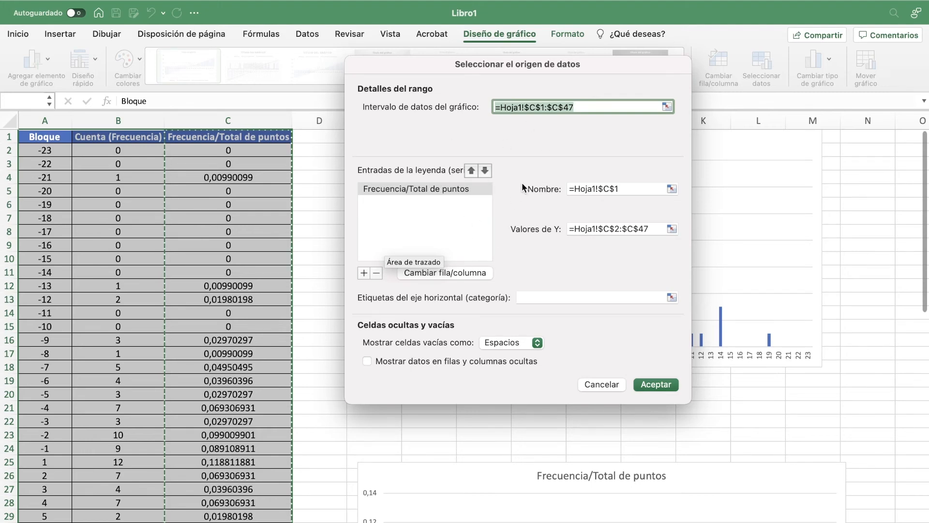
left_click(471, 211)
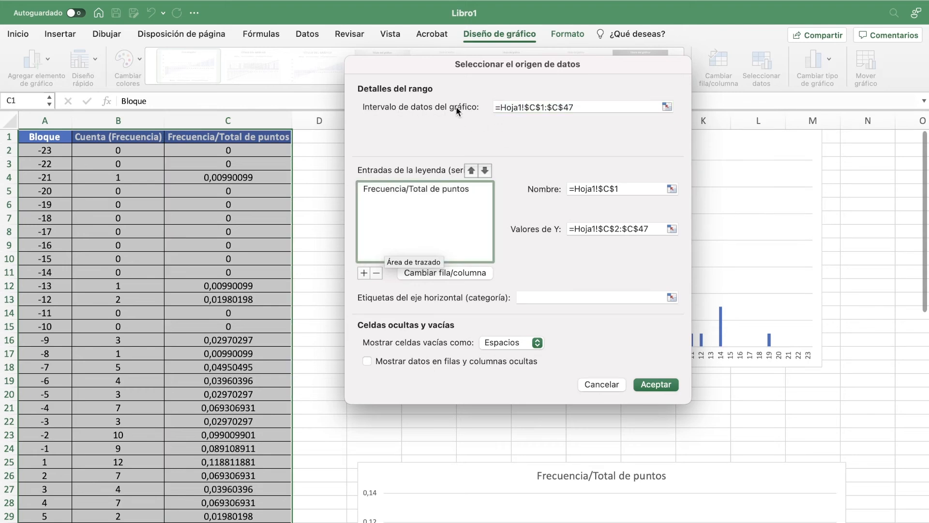
left_click(543, 105)
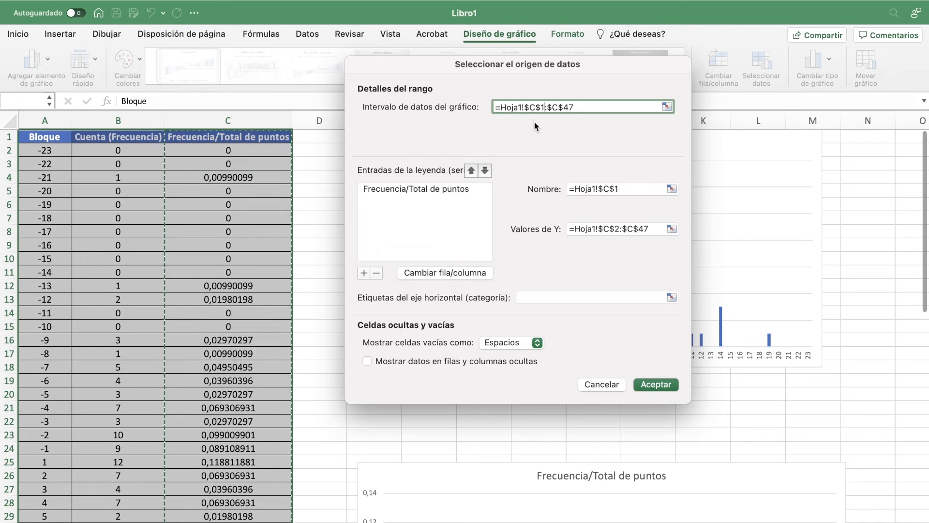
scroll(290, 238, "down", 6)
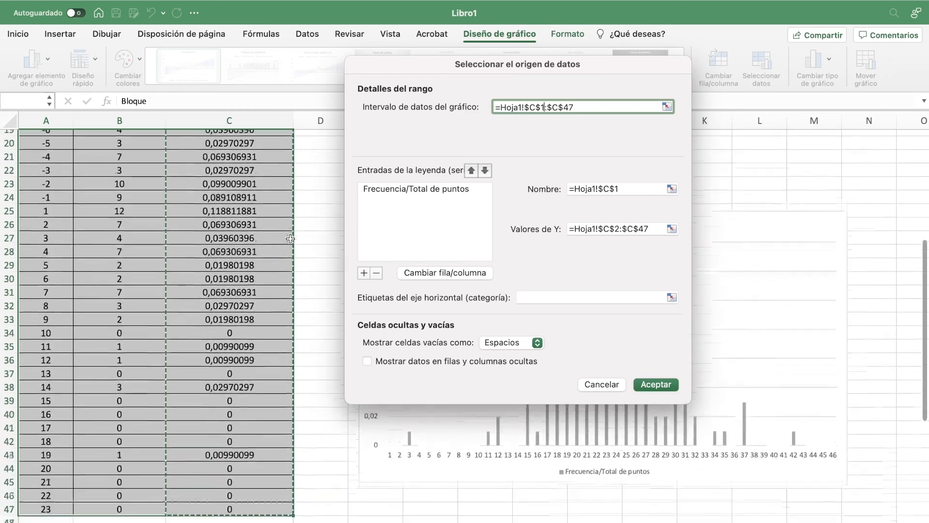
scroll(290, 238, "down", 3)
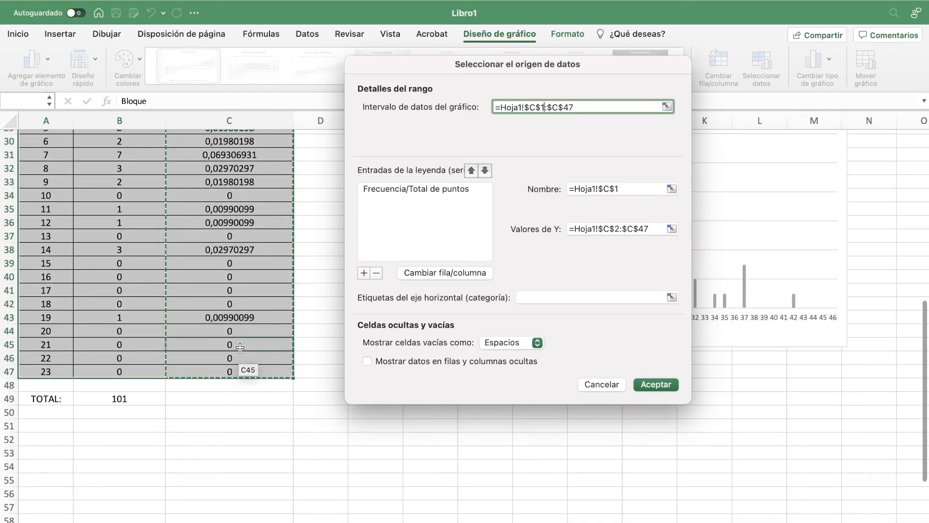
scroll(247, 306, "up", 8)
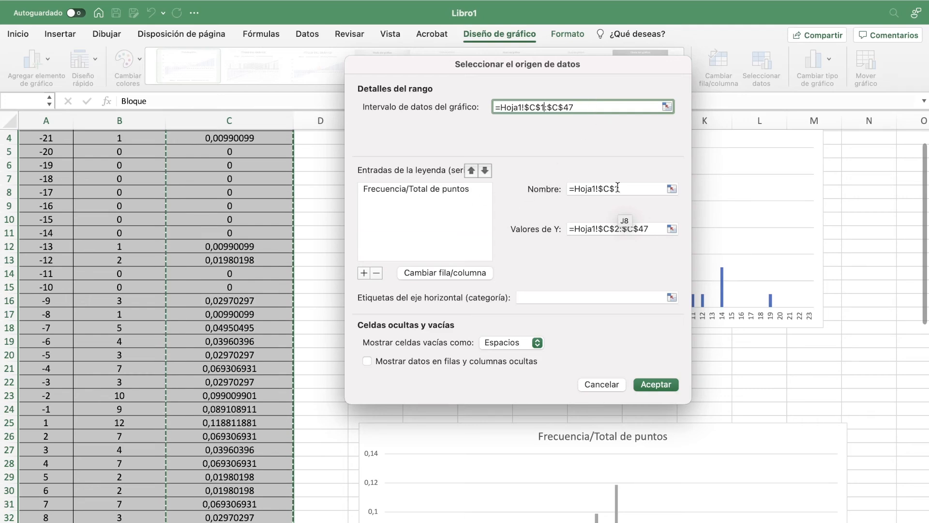
scroll(338, 213, "up", 3)
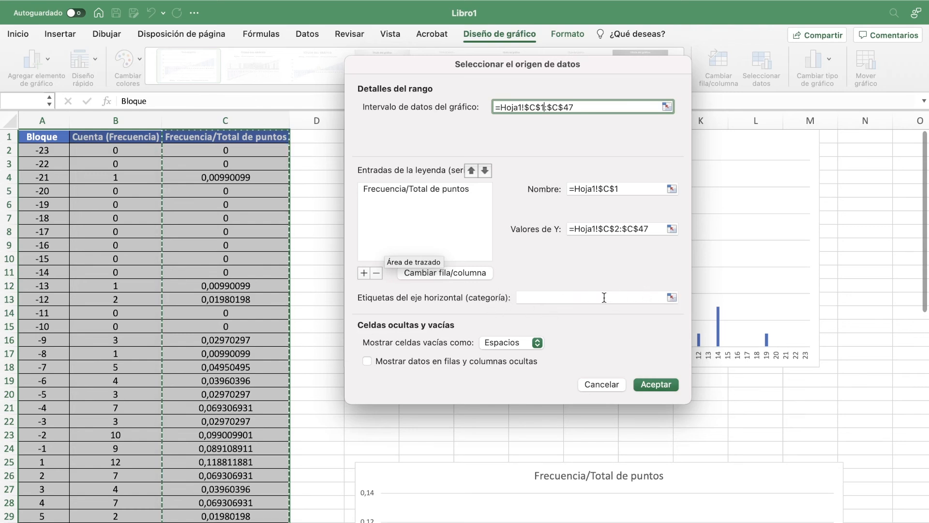
left_click(671, 297)
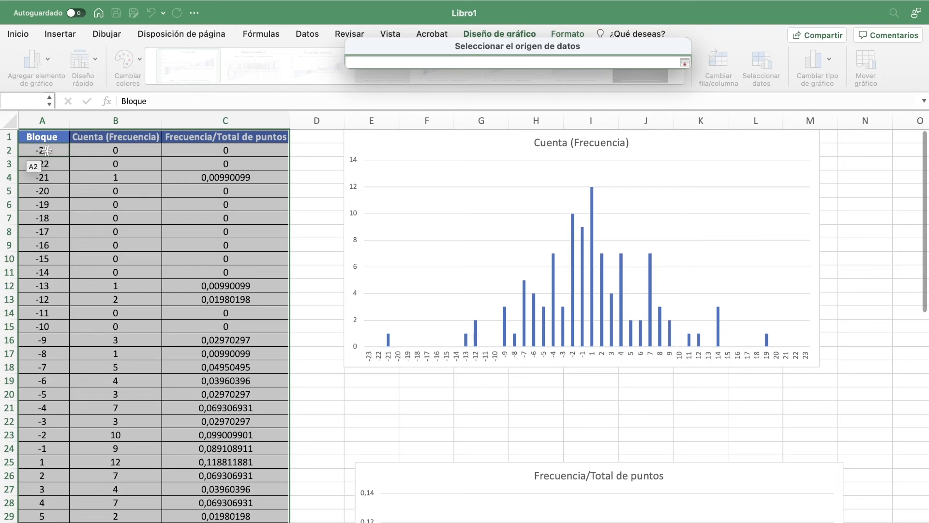
left_click_drag(46, 151, 52, 456)
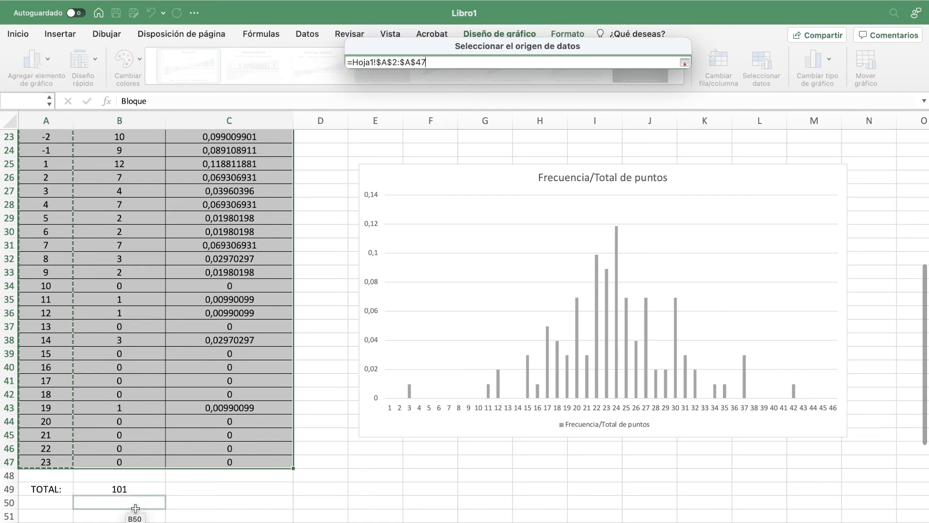
key("Return")
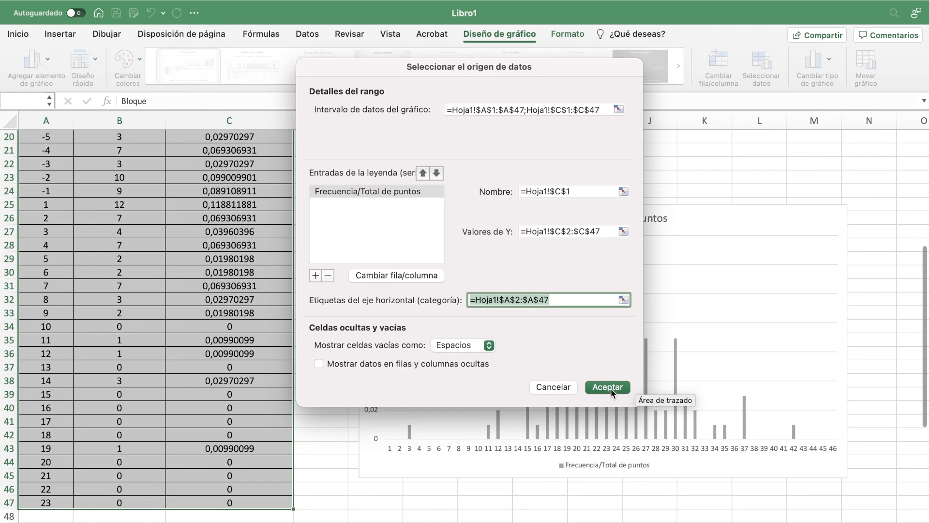
left_click(608, 387)
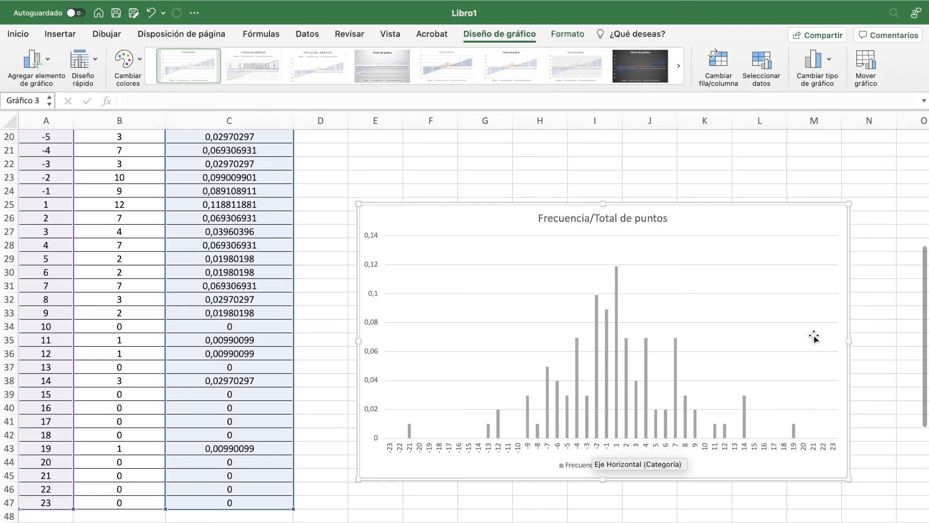
Step: Cut the Frecuencia/Total de puntos chart and paste it at cell E19, directly beneath the frequency histogram
scroll(797, 248, "up", 3)
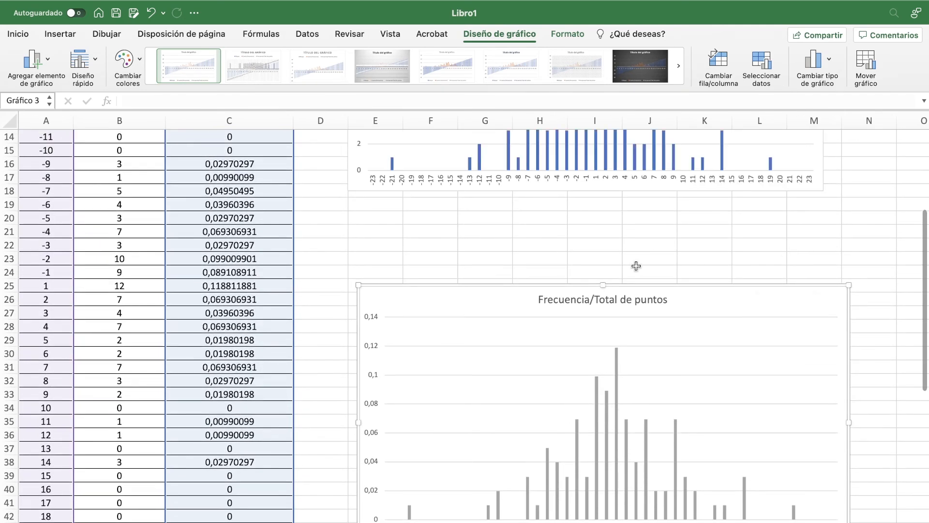
key("Delete")
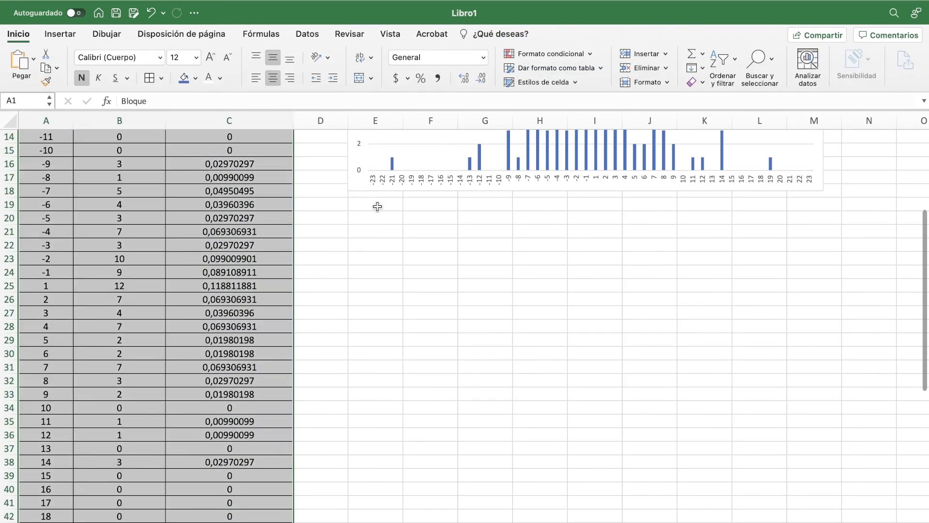
left_click(377, 205)
key("super+z")
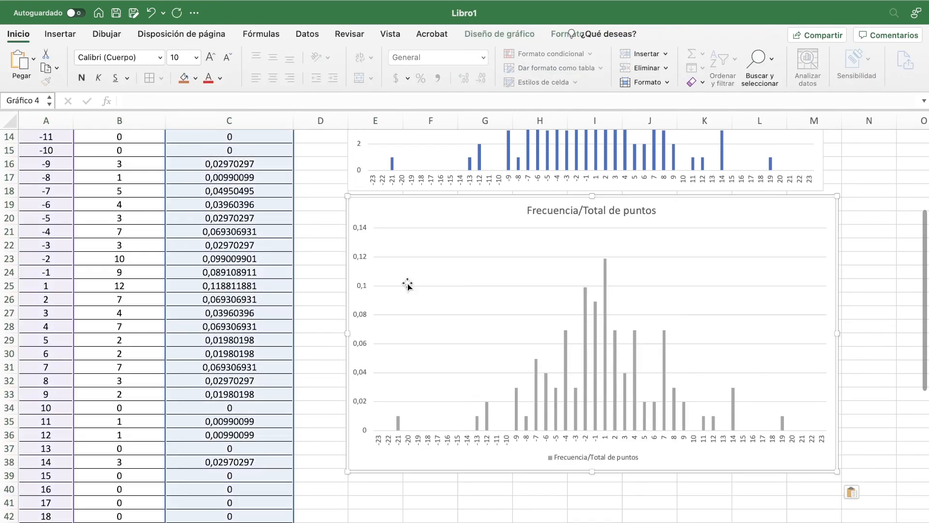
left_click(884, 263)
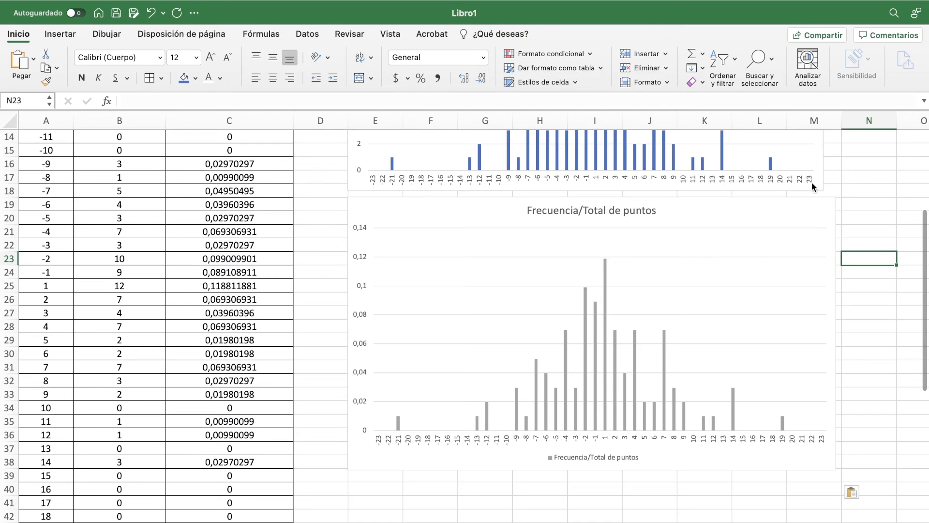
Step: Set the Frecuencia/Total de puntos chart's height to 10 cm and its width to 20 cm
scroll(821, 215, "up", 1)
scroll(820, 209, "up", 5)
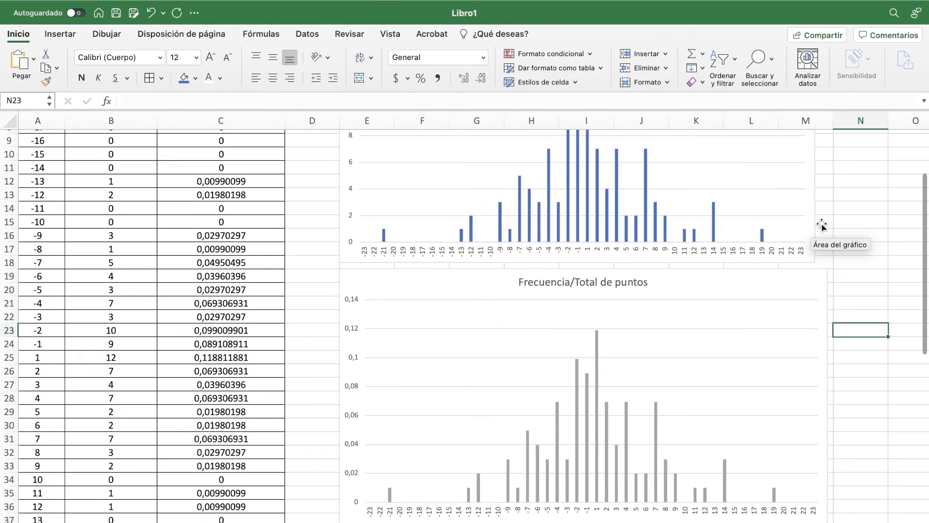
left_click(816, 295)
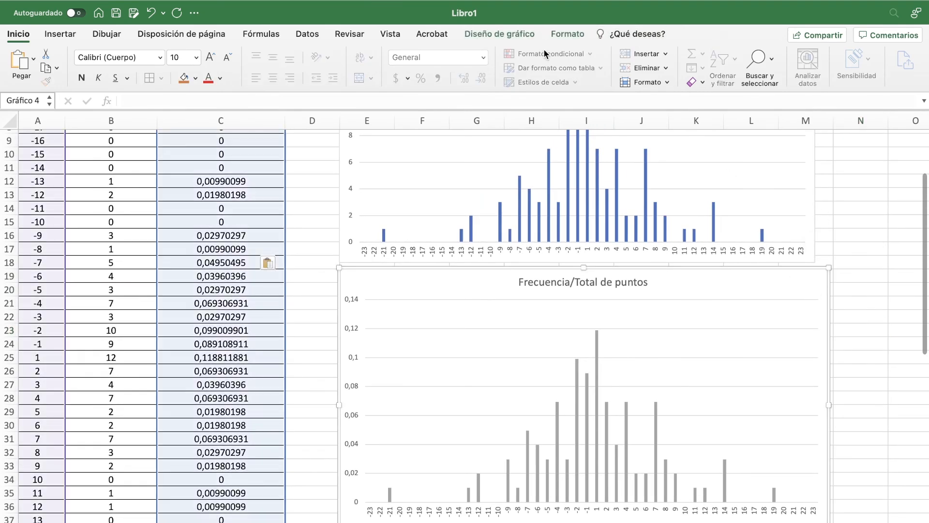
left_click(495, 36)
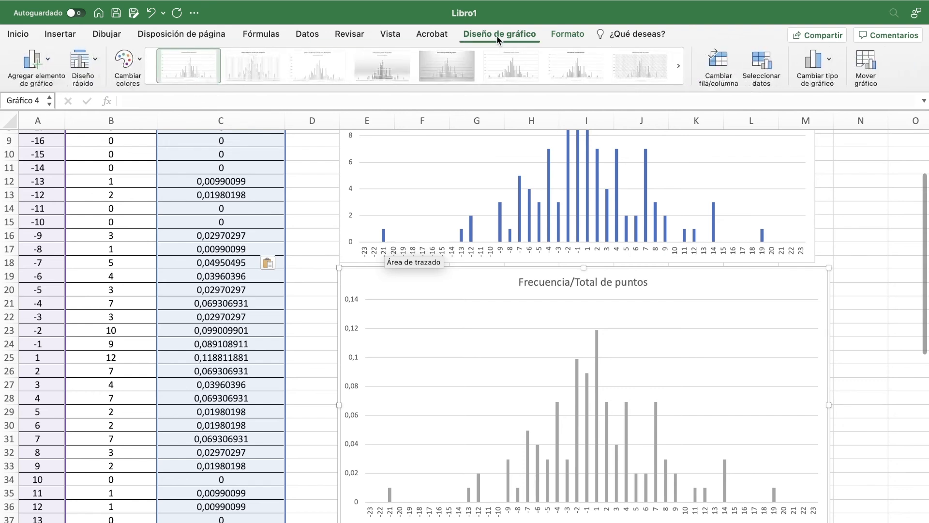
left_click(561, 34)
left_click(716, 59)
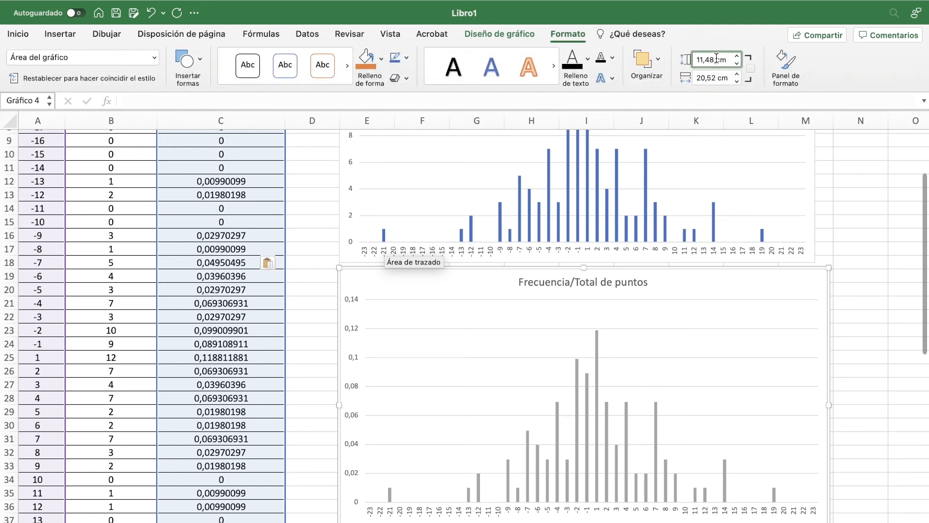
left_click_drag(717, 59, 680, 64)
type("1")
key("Return")
key("Tab")
type("20cm")
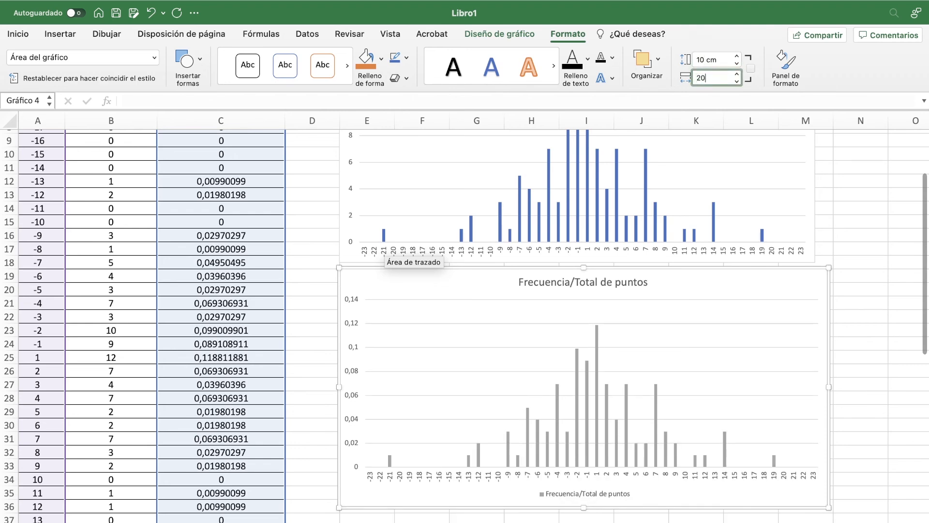
key("Return")
left_click(861, 289)
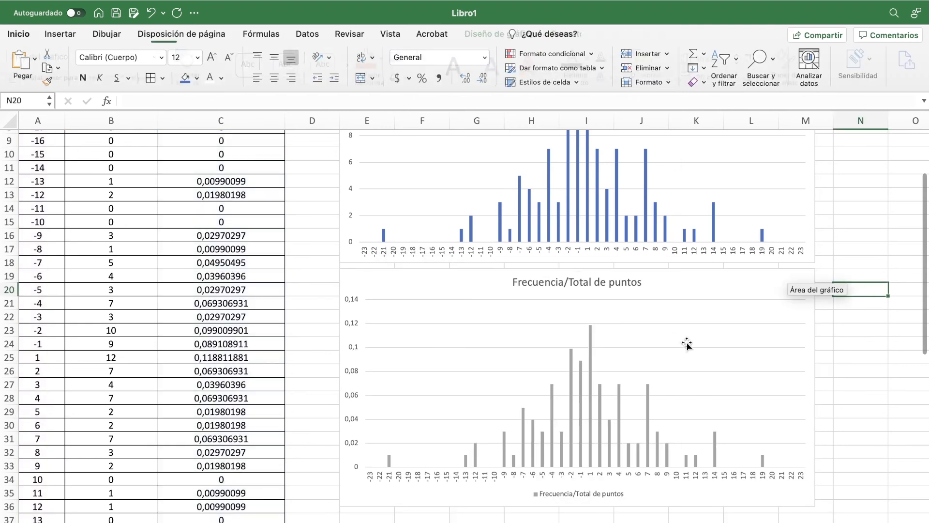
Step: Switch to the assignment document and review item 3 and the questions that follow it, returning to item 4 on the histogram's total bar area
scroll(516, 407, "up", 3)
scroll(516, 408, "up", 1)
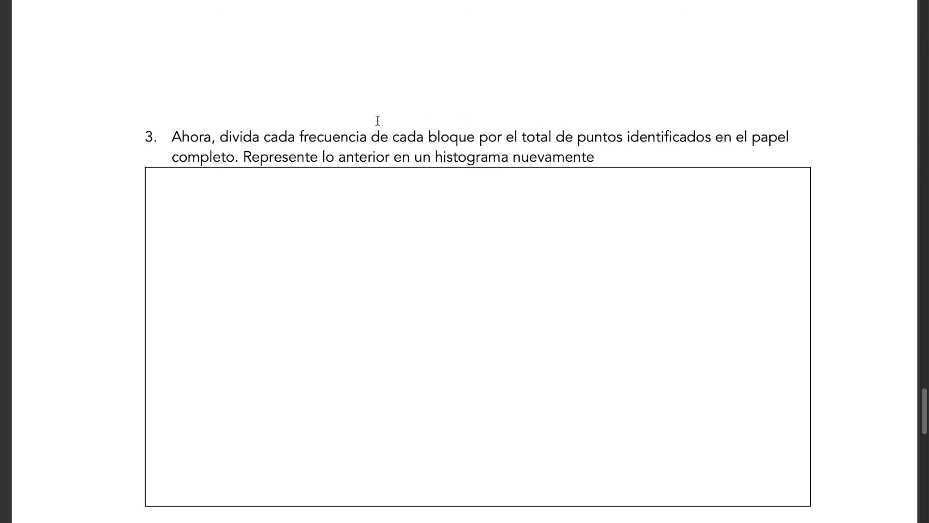
scroll(493, 274, "down", 10)
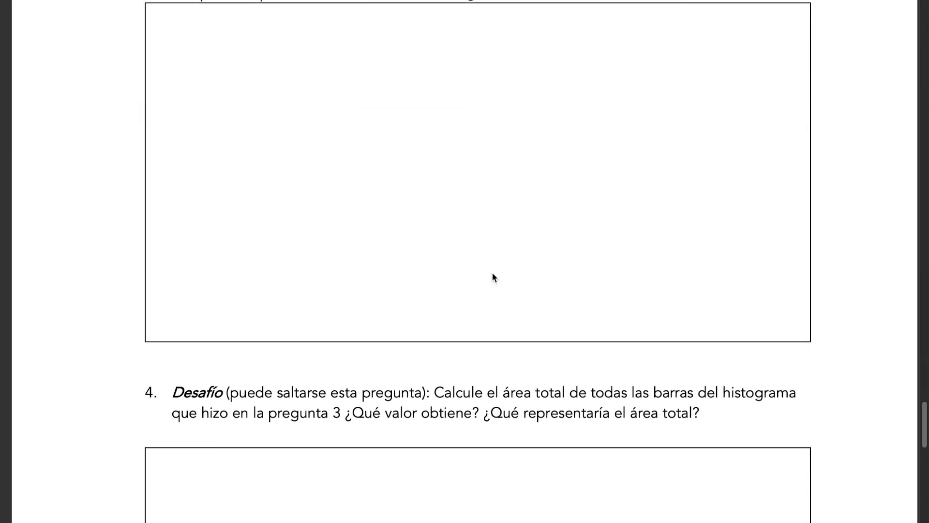
scroll(492, 272, "down", 3)
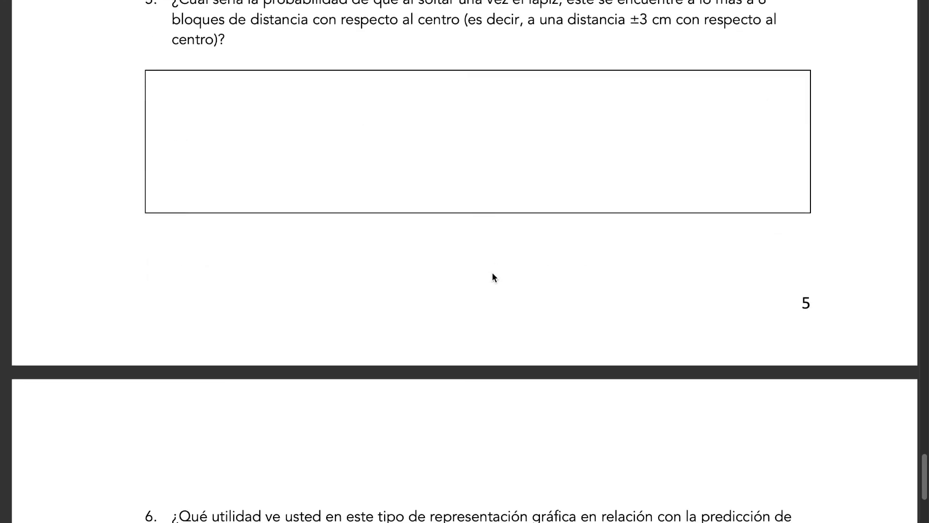
scroll(492, 272, "up", 9)
scroll(492, 277, "up", 3)
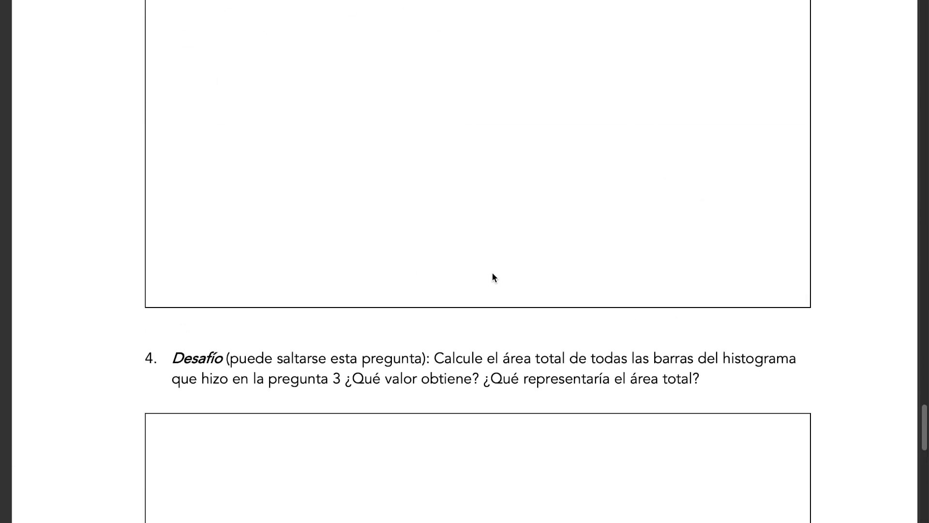
Step: Switch to the Excel workbook and insert a narrow blank column before the Bloque column as a margin
key("ctrl+Right")
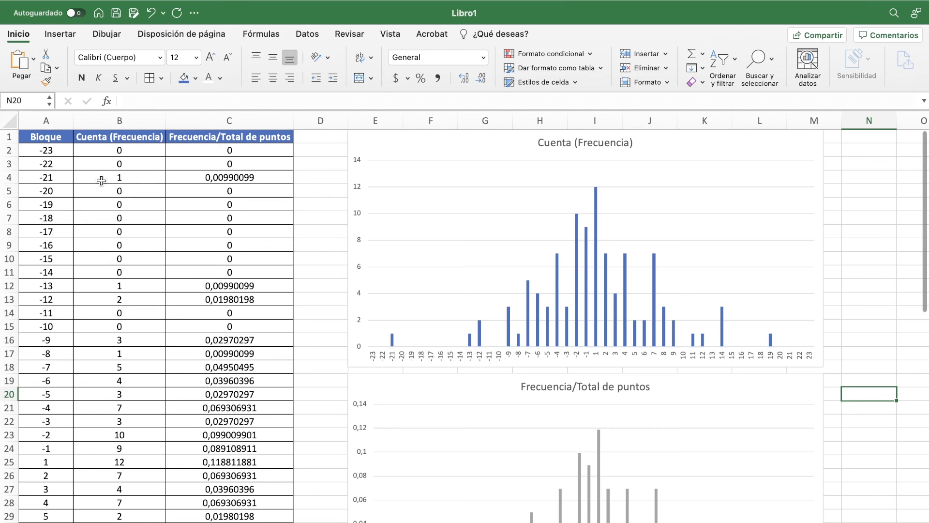
left_click(38, 122)
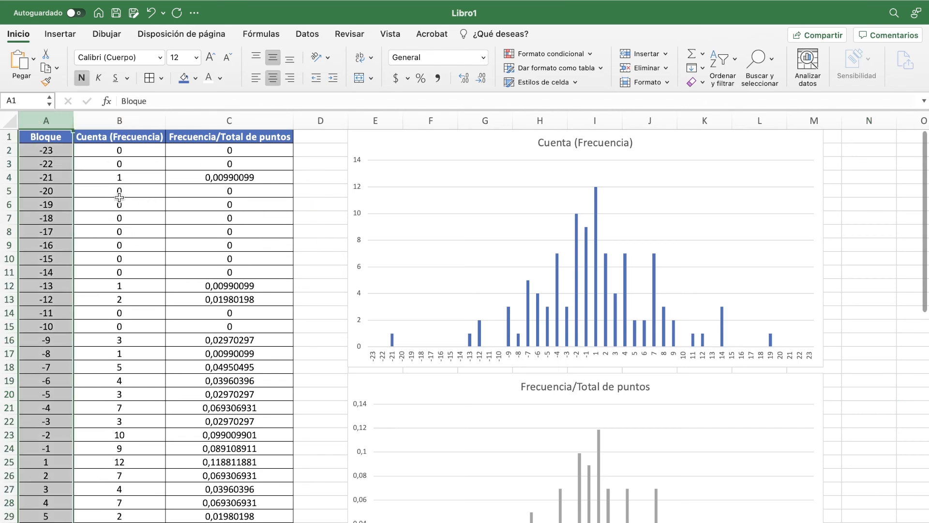
right_click(42, 121)
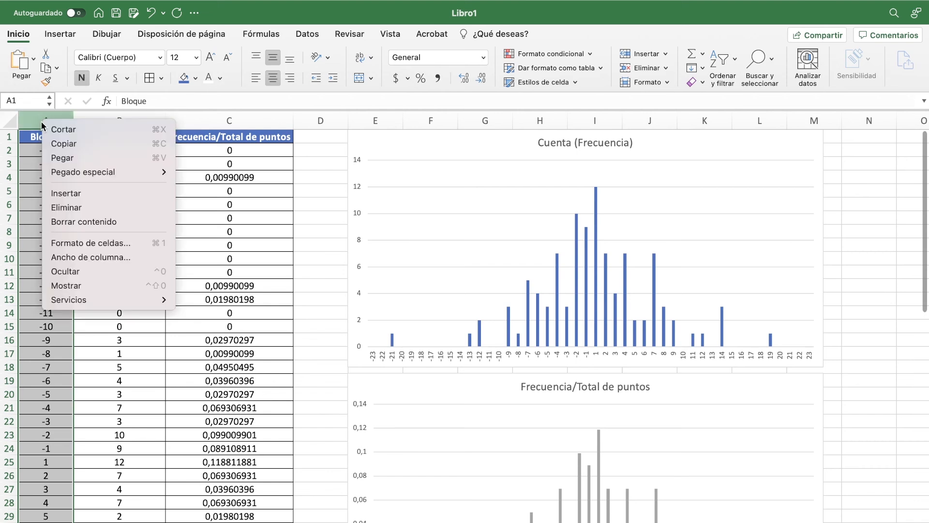
left_click(94, 193)
left_click_drag(74, 121, 36, 118)
left_click(334, 190)
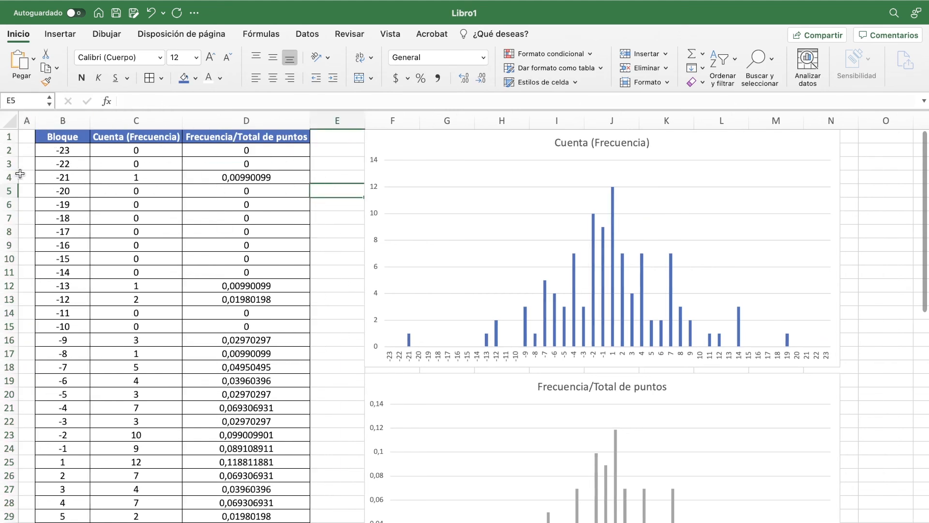
Step: Insert three blank rows above the table's header row
right_click(8, 137)
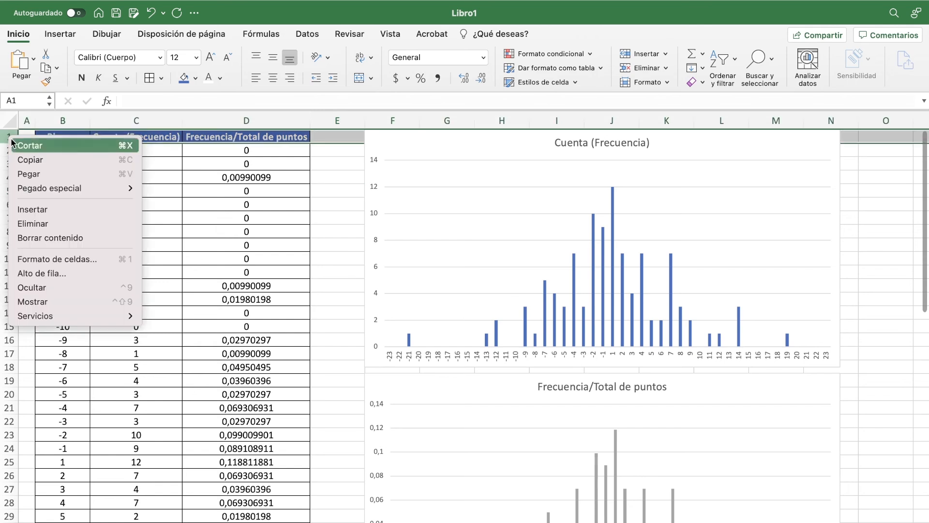
left_click(55, 213)
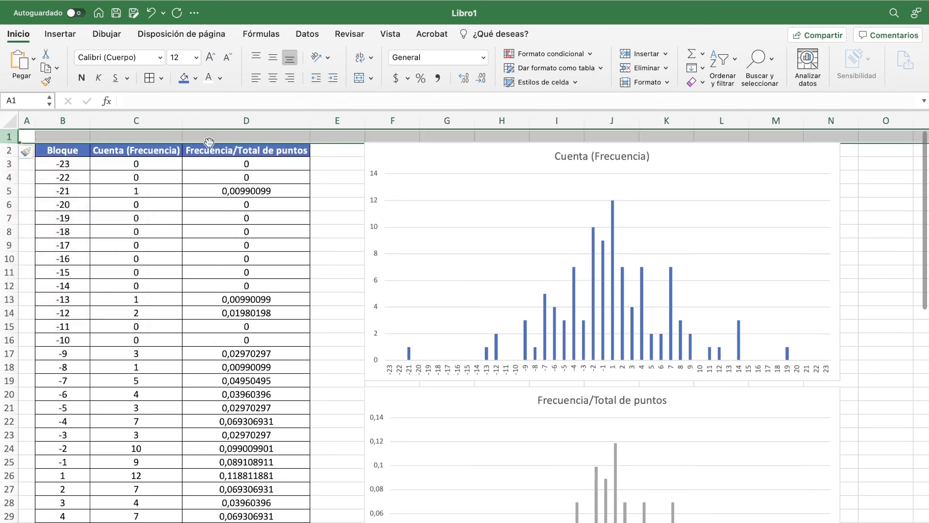
right_click(10, 140)
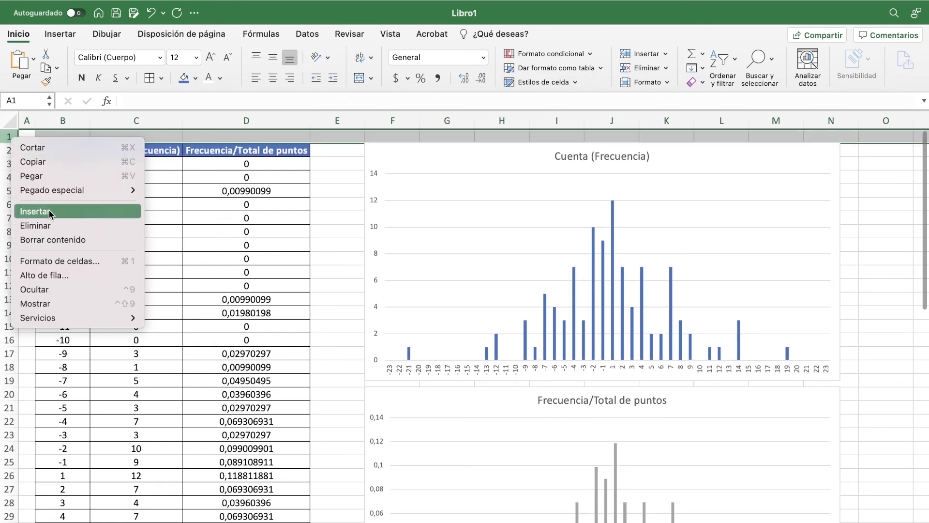
left_click(51, 210)
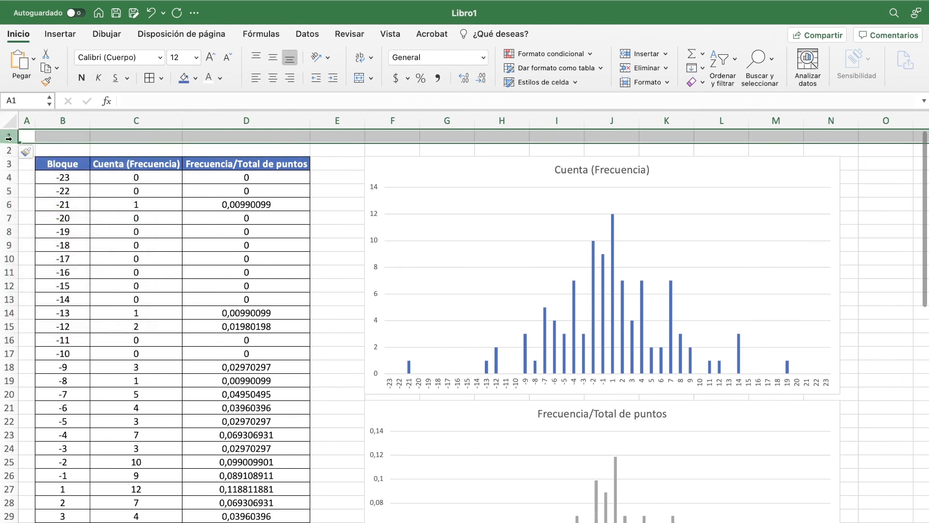
right_click(9, 138)
left_click(77, 210)
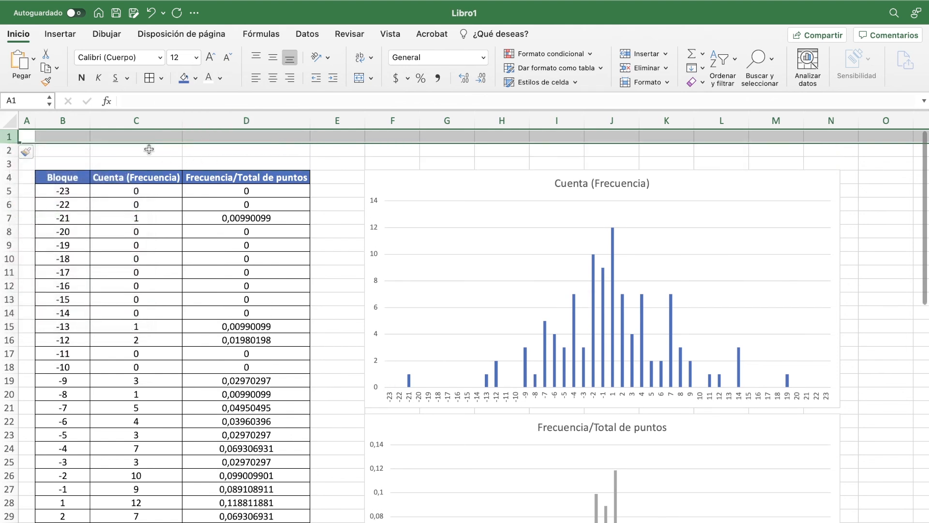
Step: Merge and center cells B2:N2 across the table and charts
left_click(67, 149)
left_click_drag(67, 149, 830, 153)
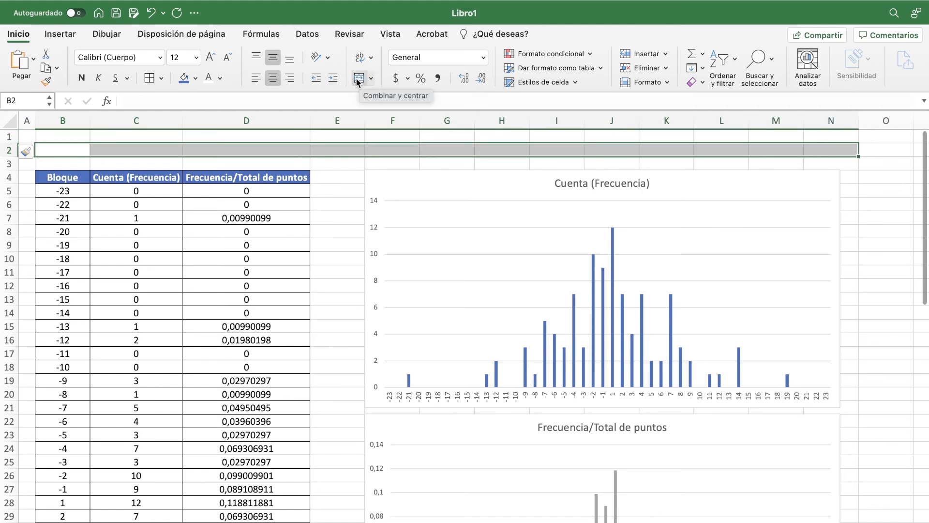
left_click(357, 80)
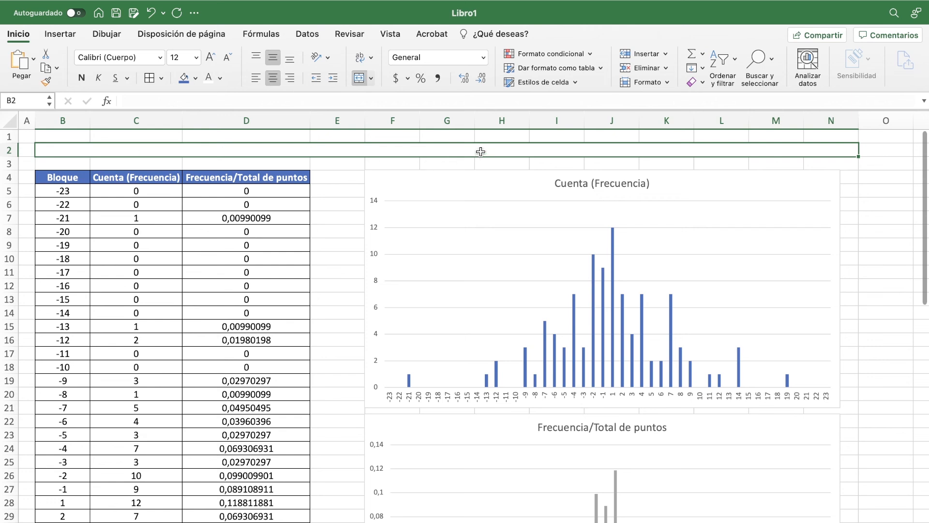
Step: Enter the title "Trabajo practico en clases: Laboratorio 4" in merged cell B2
type("T")
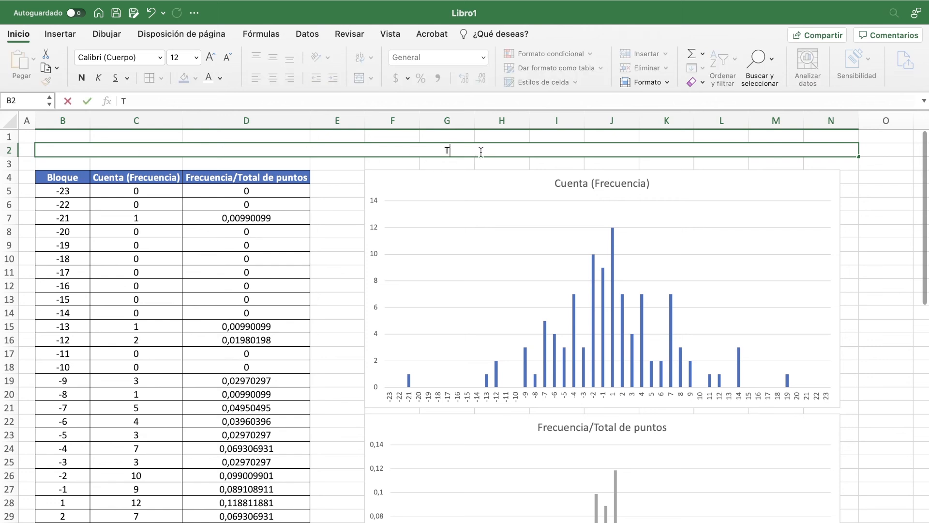
type("rabajo practico en clases")
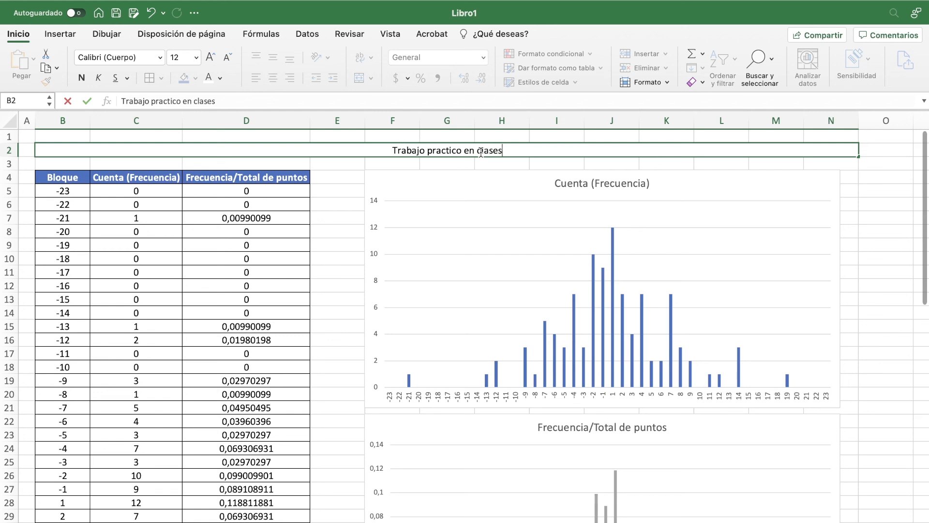
type(": Labora")
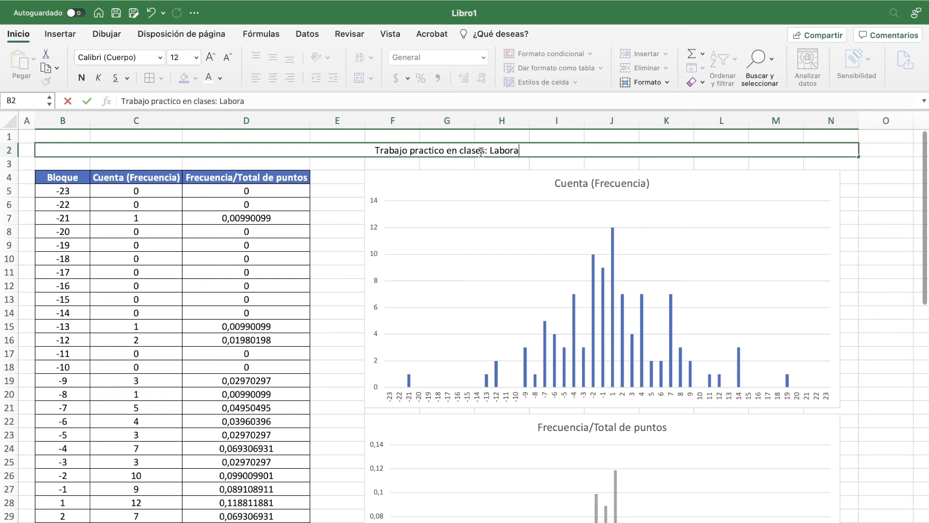
type("torio 4")
key("Return")
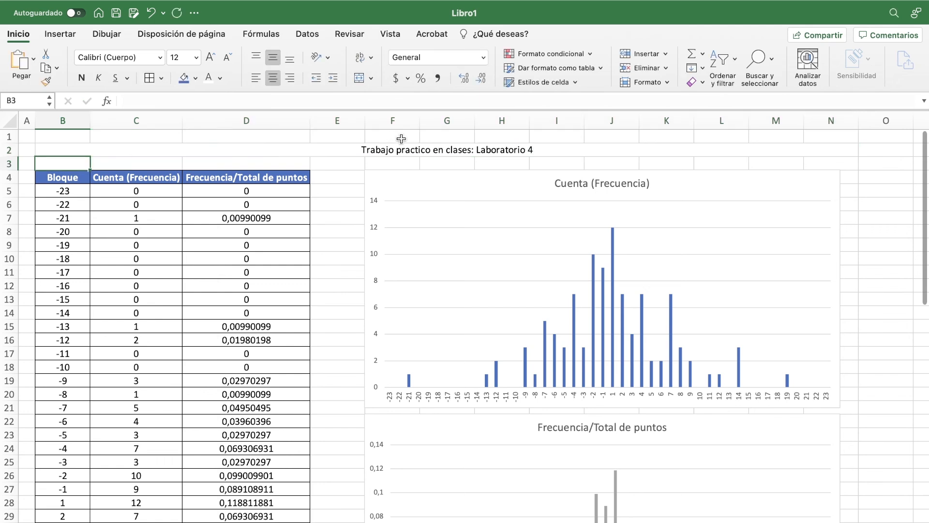
Step: Correct the spelling in the B2 title from "practico" to "práctico"
left_click(404, 145)
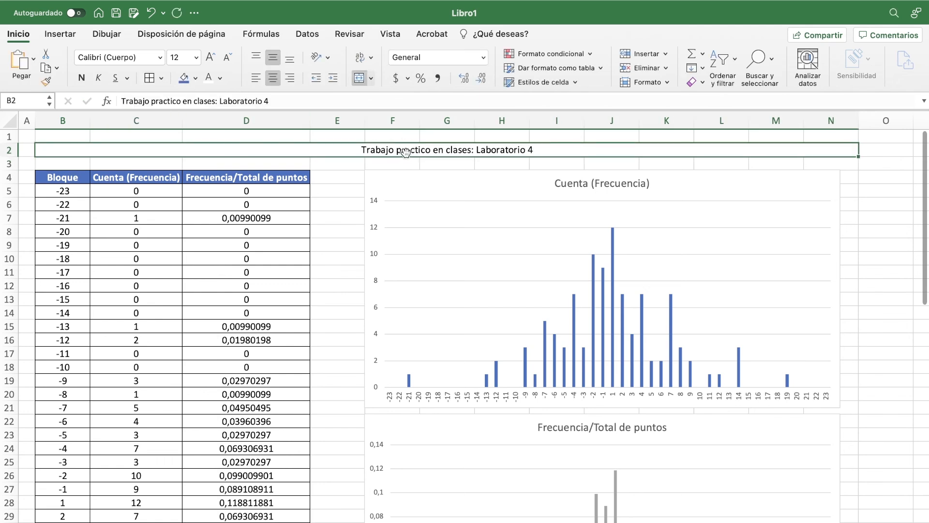
double_click(406, 151)
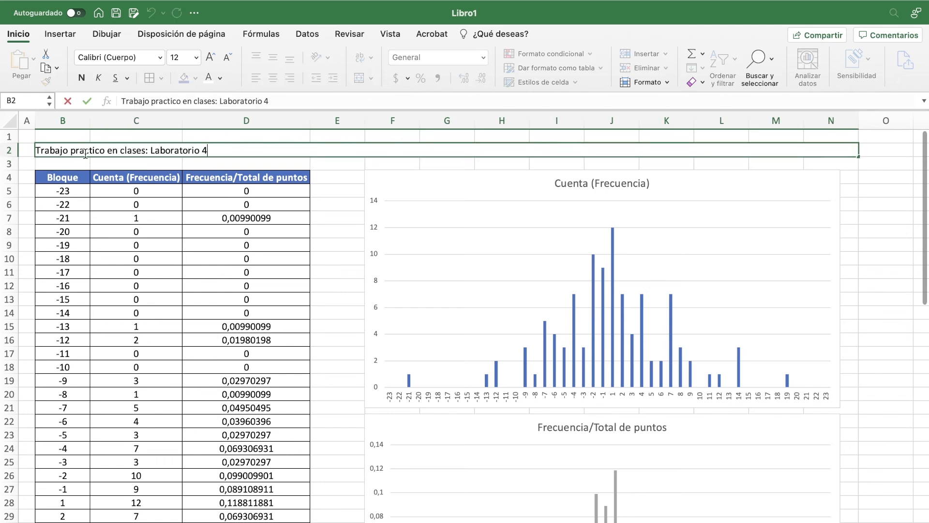
key("BackSpace")
type("á")
left_click(136, 135)
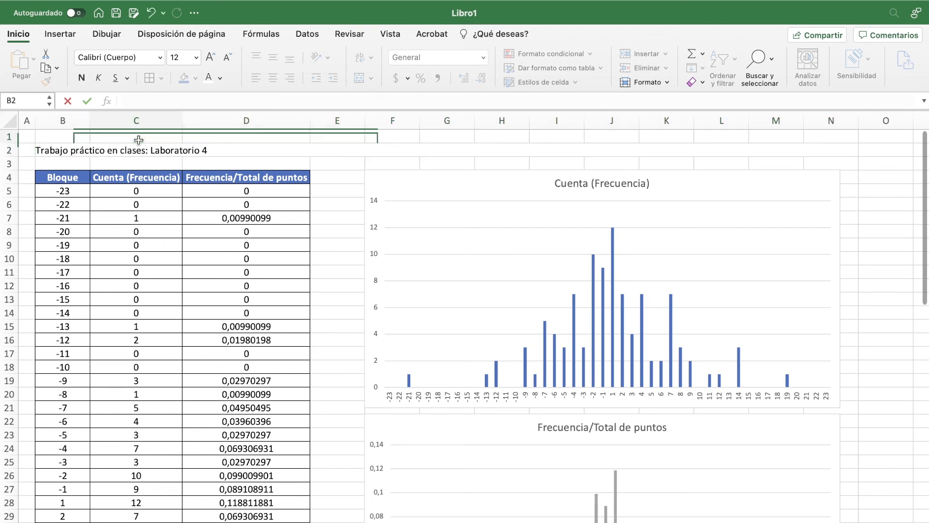
left_click(289, 143)
left_click(199, 100)
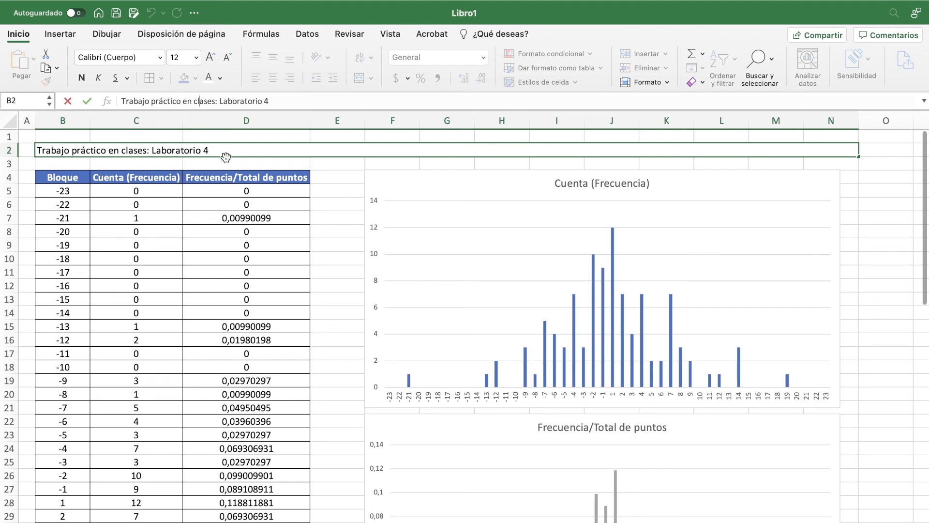
left_click(249, 135)
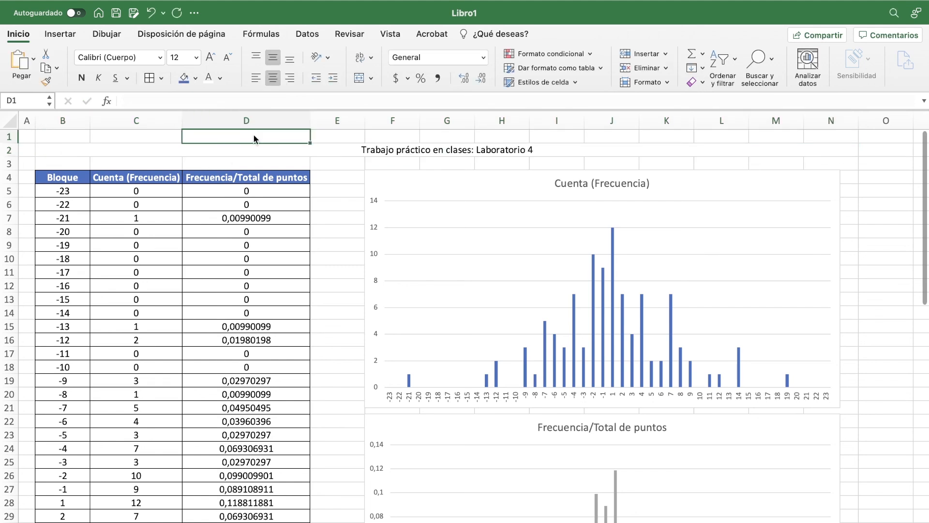
Step: Format the B2 title with a blue fill and white bold text at size 18
left_click(253, 149)
left_click(188, 79)
left_click(208, 77)
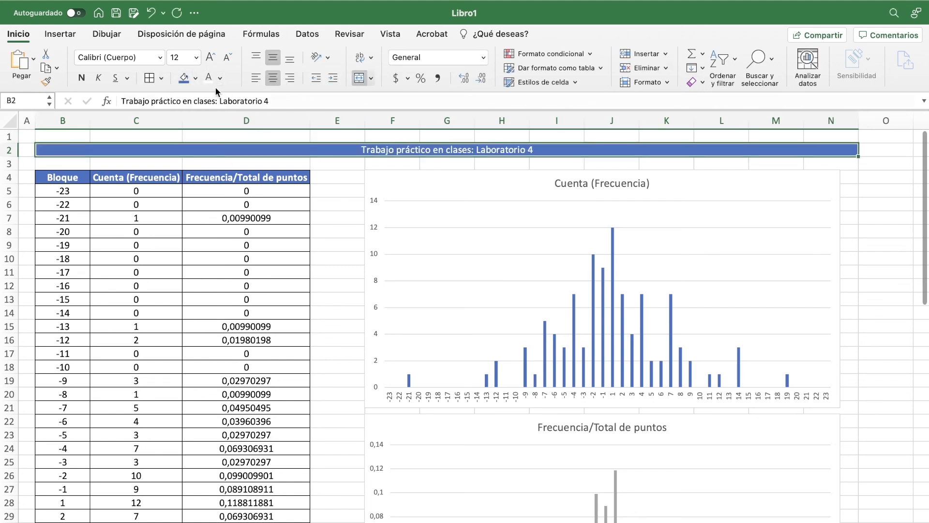
key("super+b")
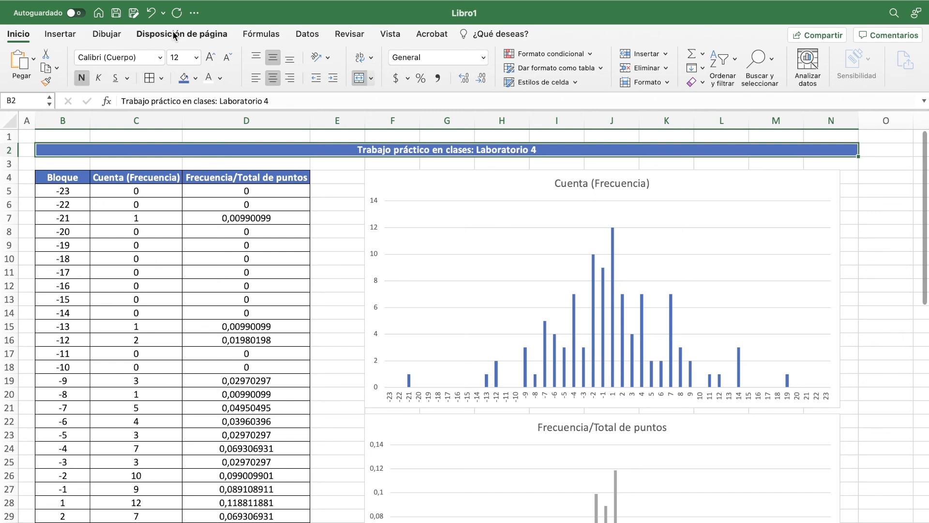
left_click(210, 57)
left_click(211, 57)
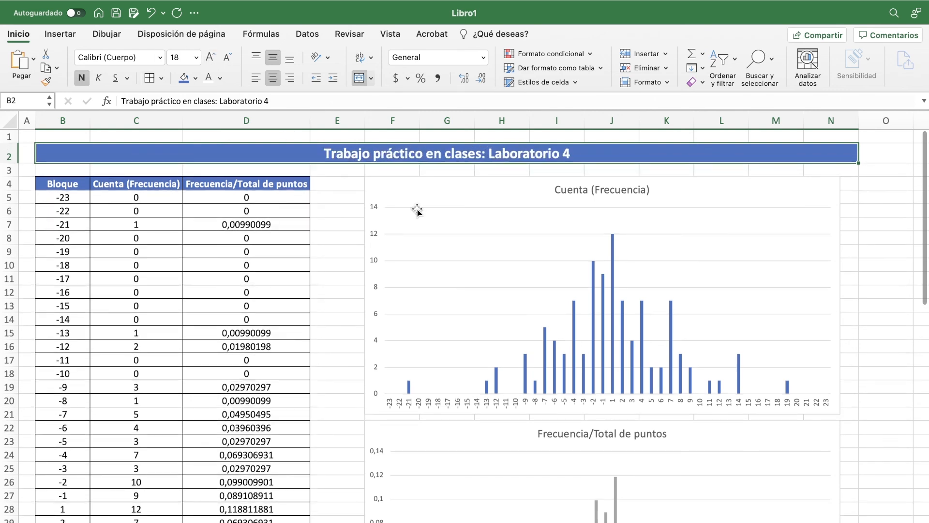
left_click(868, 194)
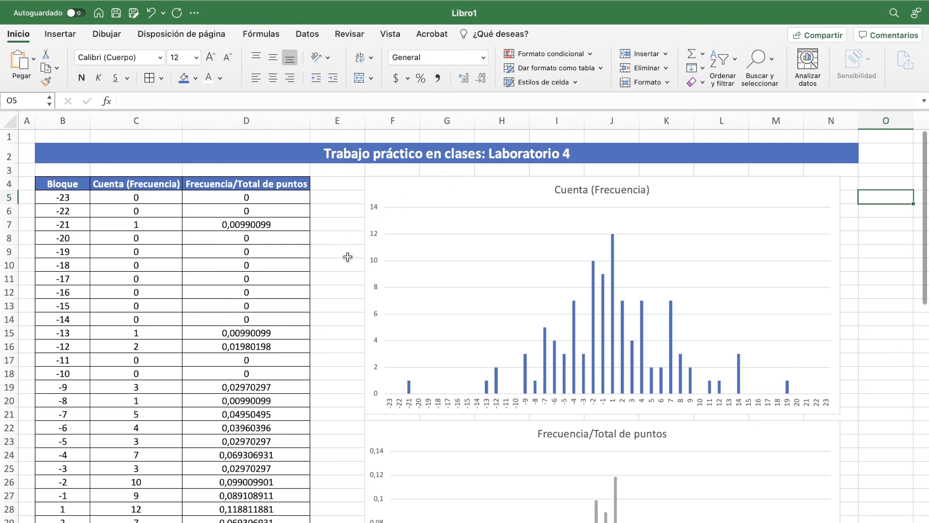
Step: Hide the worksheet's gridlines
scroll(347, 256, "down", 2)
scroll(347, 257, "right", 1)
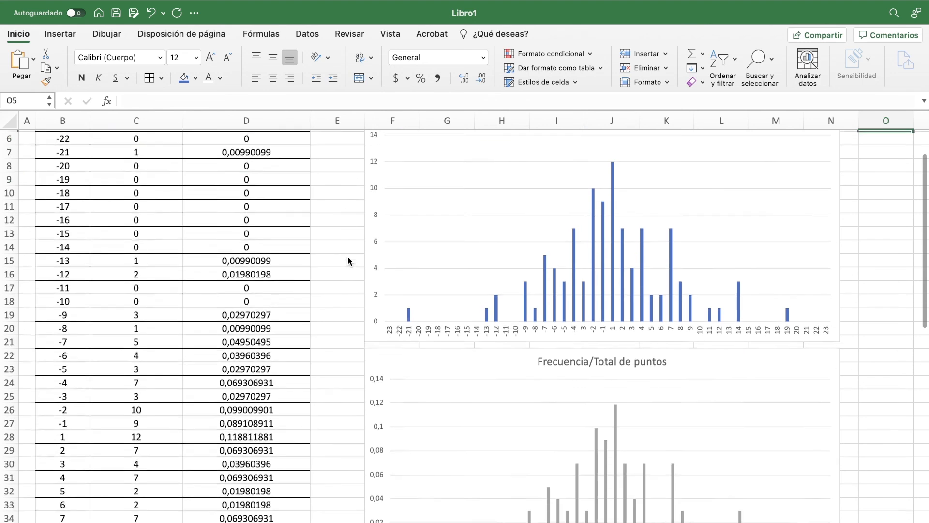
scroll(347, 256, "up", 2)
scroll(329, 250, "left", 1)
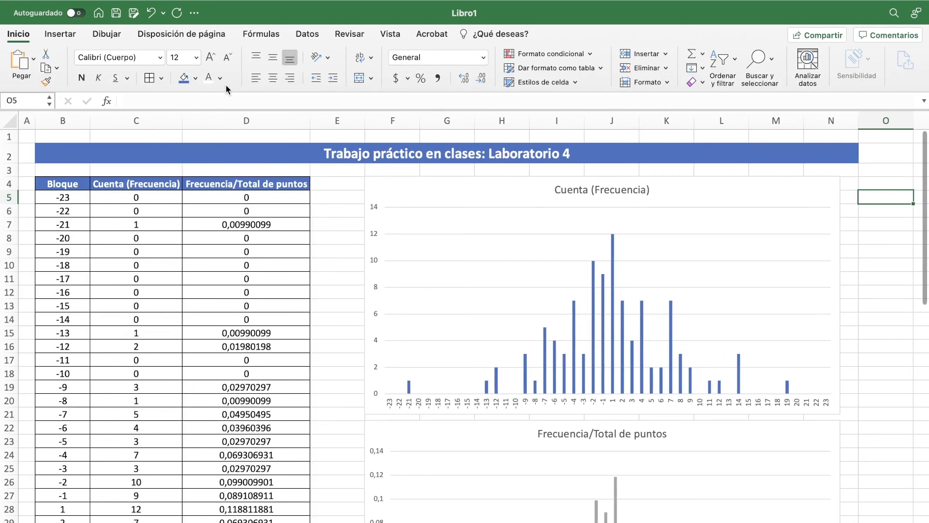
left_click(389, 34)
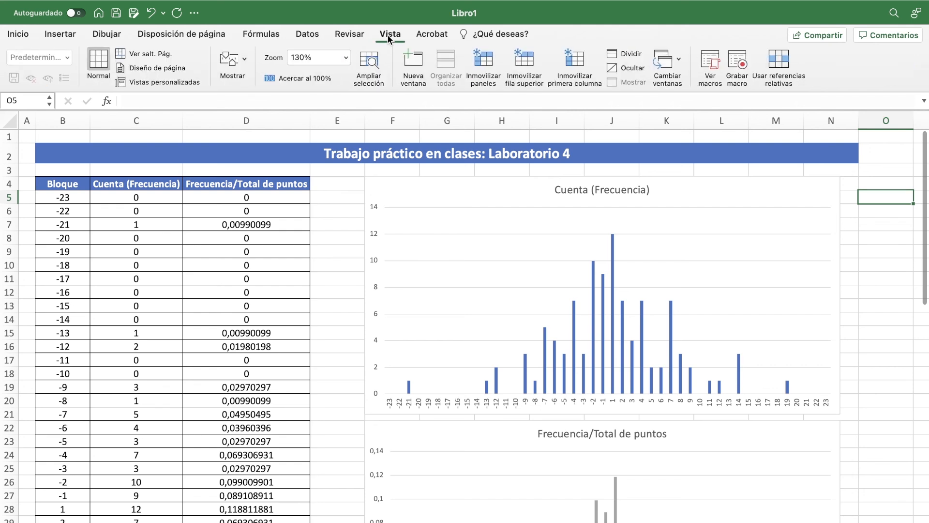
left_click(244, 62)
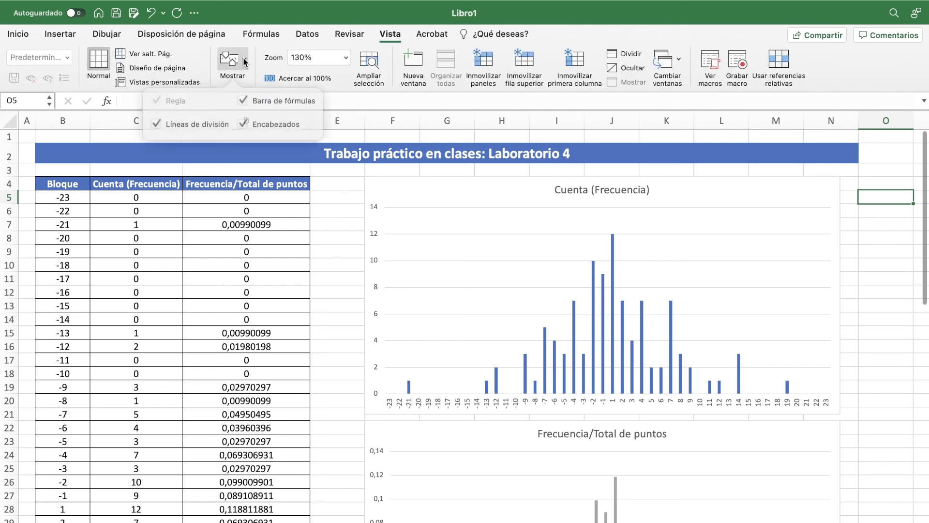
left_click(165, 120)
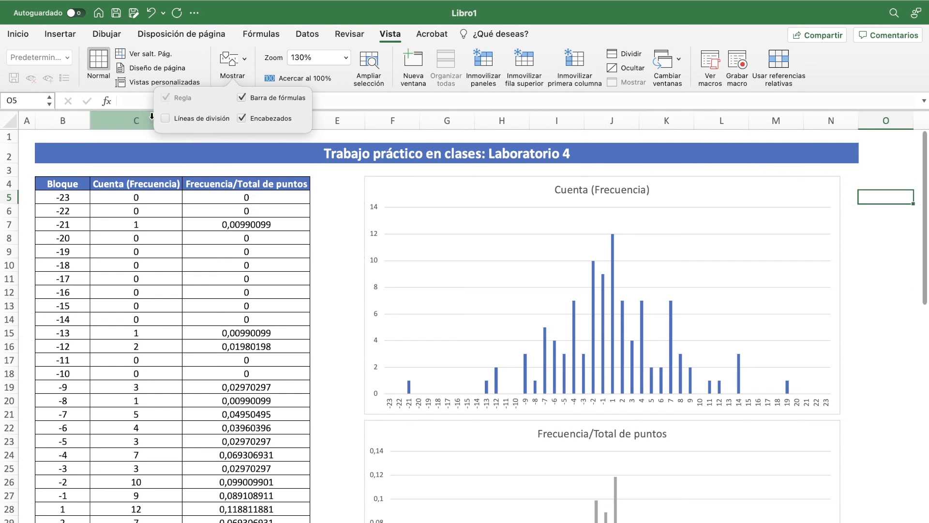
left_click(342, 242)
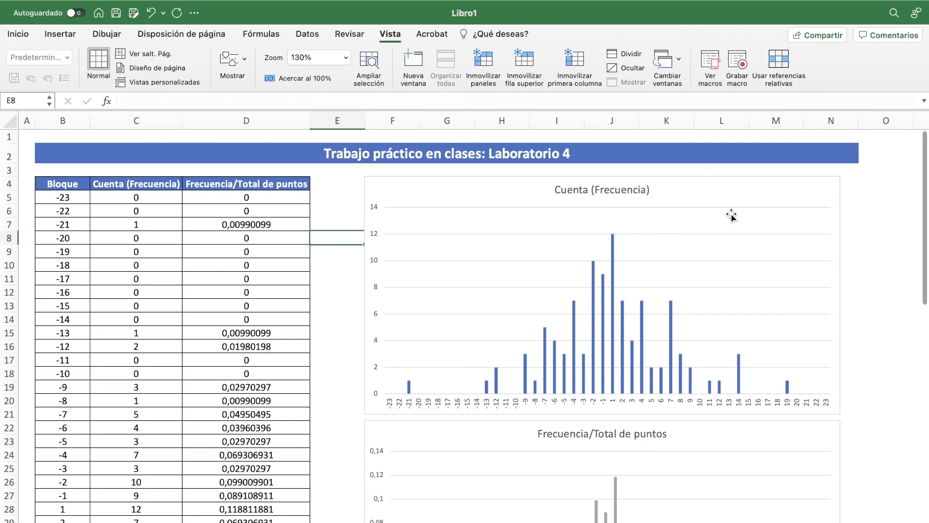
Step: Review the formatted sheet from the title through the block table, its TOTAL row and both histograms
scroll(822, 375, "down", 4)
scroll(824, 376, "down", 8)
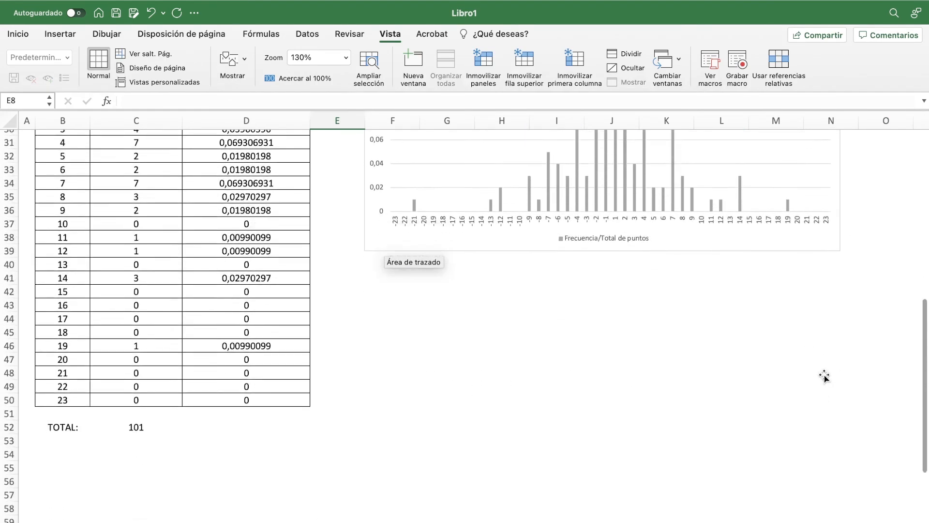
scroll(824, 377, "up", 3)
scroll(824, 376, "up", 8)
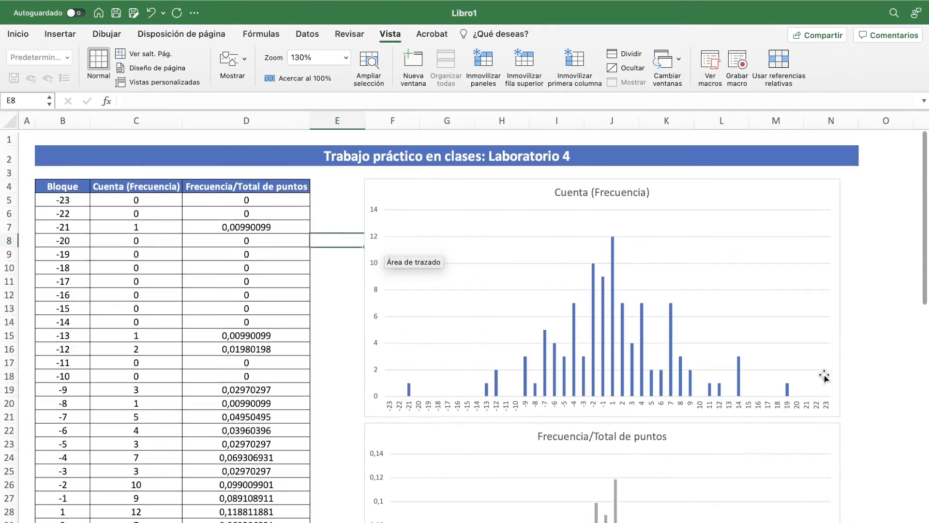
left_click(356, 208)
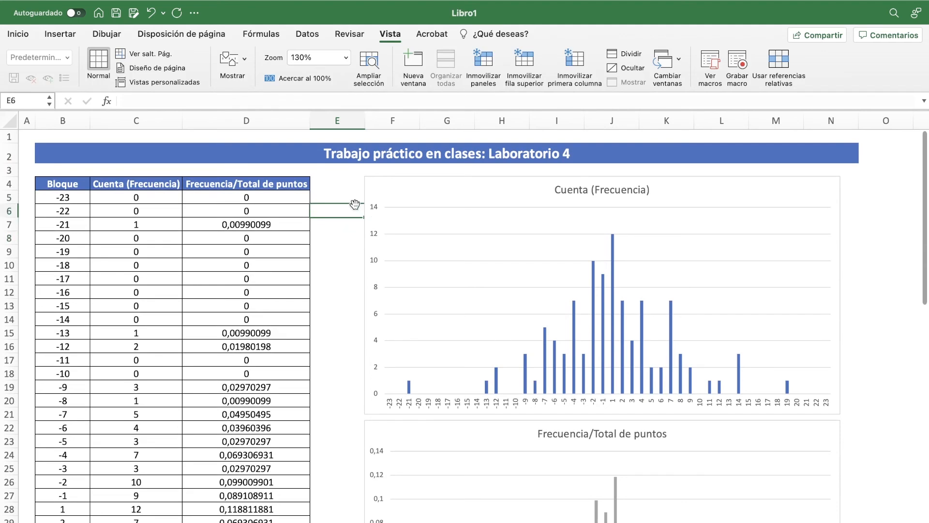
left_click(344, 169)
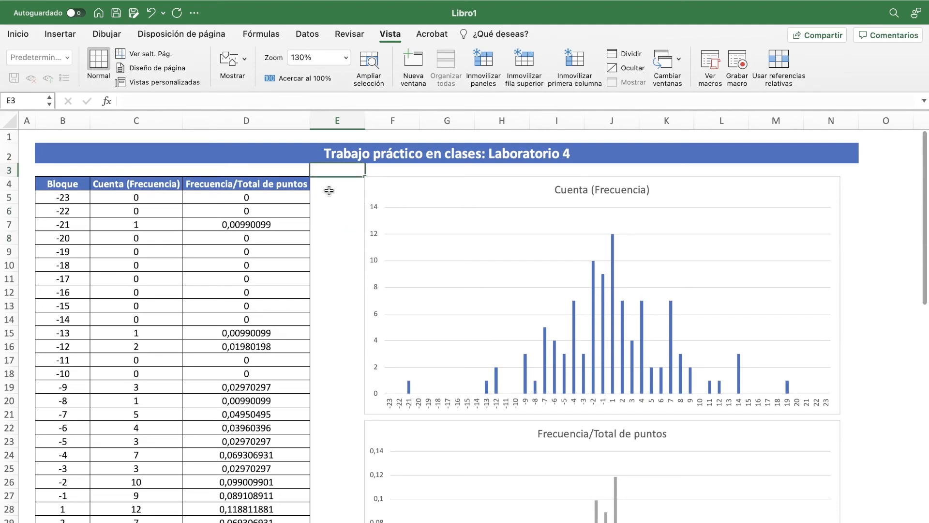
left_click(66, 201)
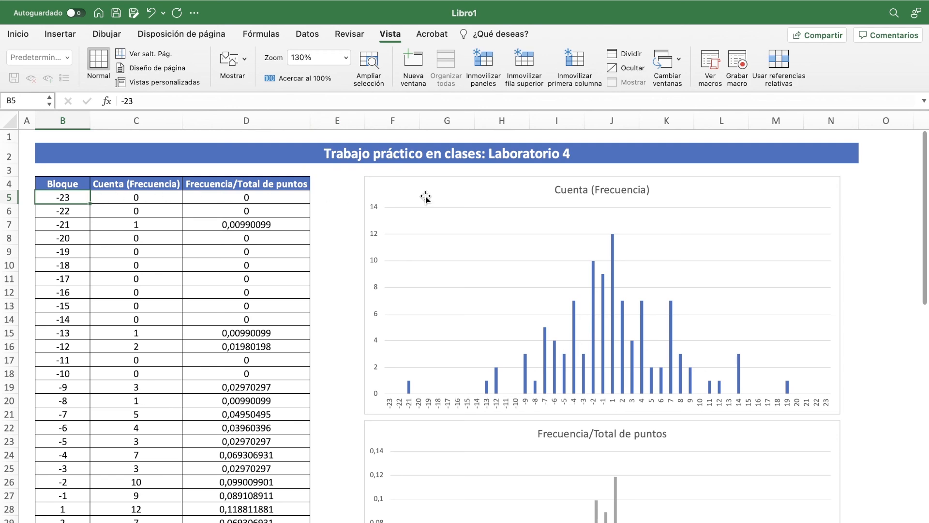
scroll(599, 270, "down", 10)
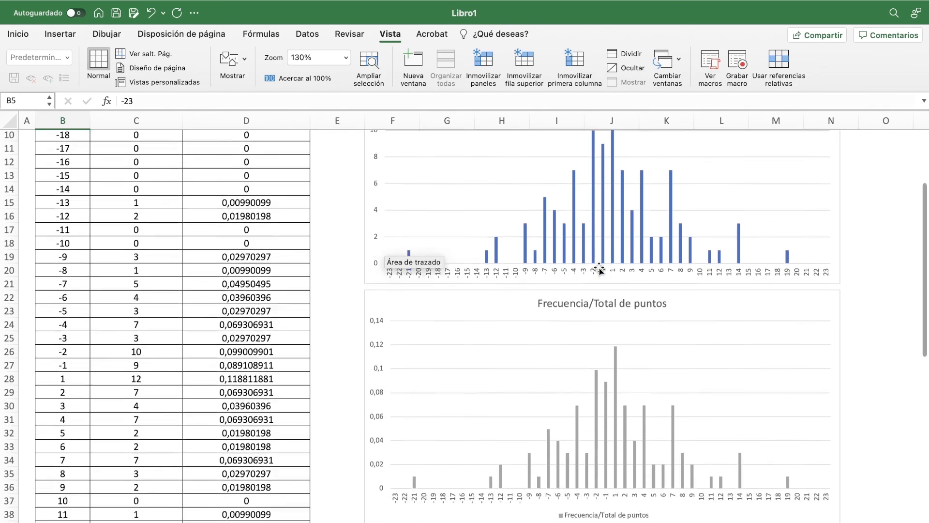
scroll(599, 270, "up", 10)
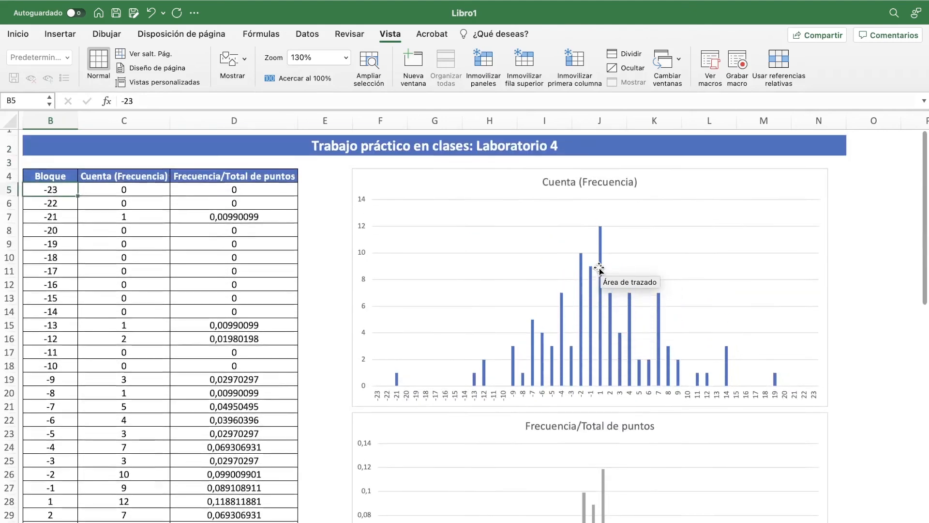